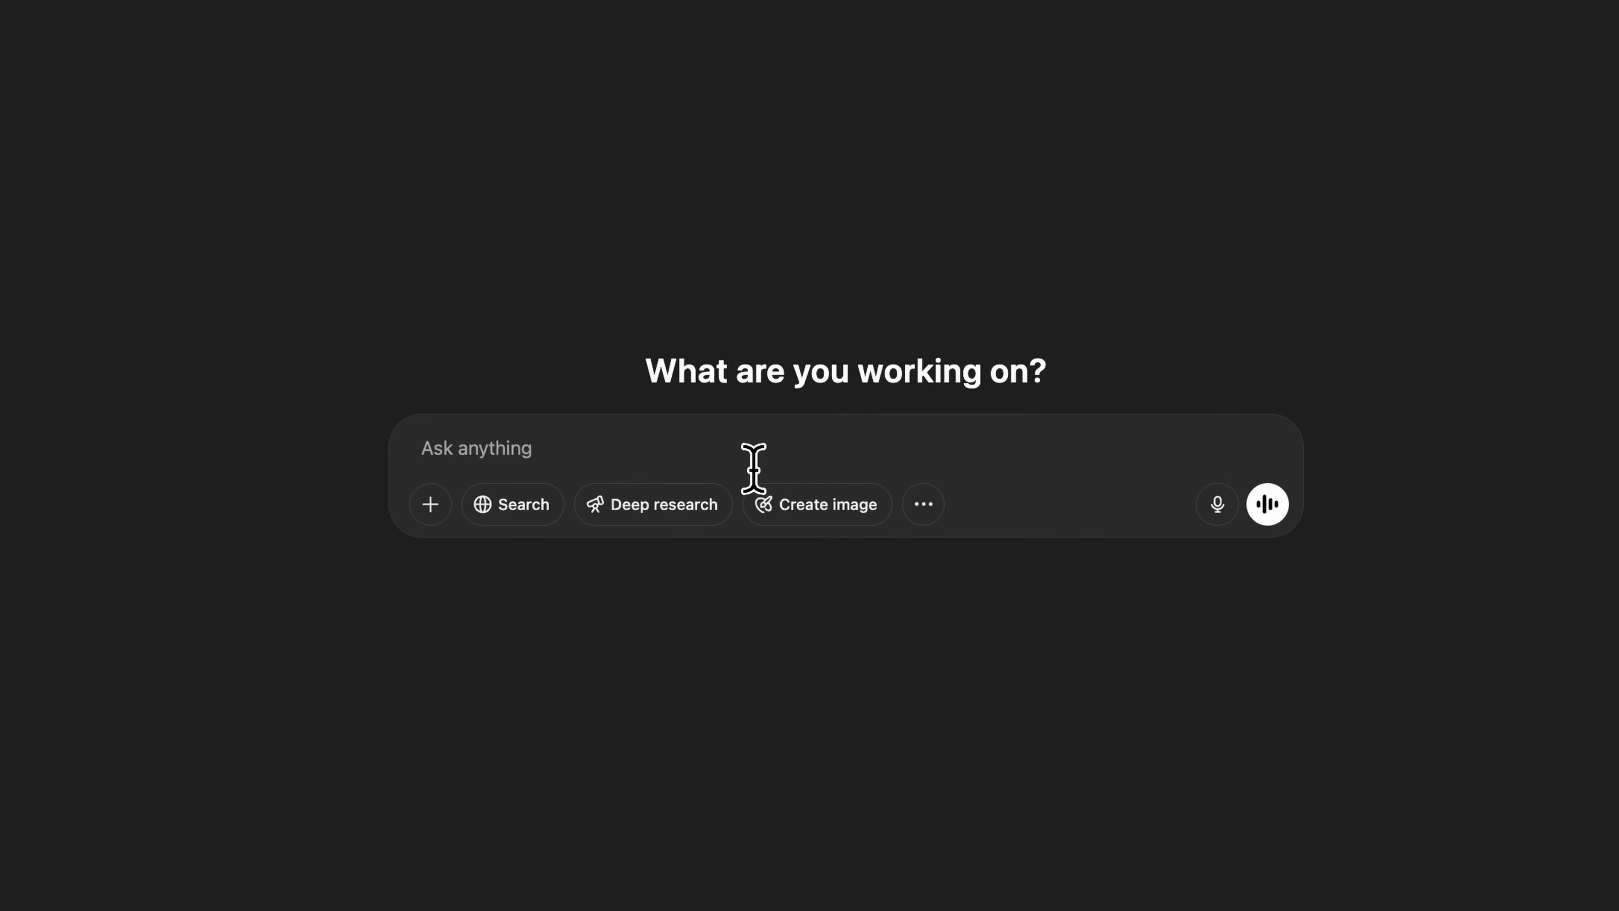
Step: Paste the low-poly prompt template, select its subject-and-pose placeholder, and drop in the crying woman image
type("A full-body, low-poly 3D-rendered digital image of [describe subject and pose], with angular surfaces and sharp shadows, stylized like a video game cinematic or Unreal Engine cutscene. Subject should have exaggerated polygonal features, minimal facial detail, and clean, flat color shading. Set against a plain white background.")
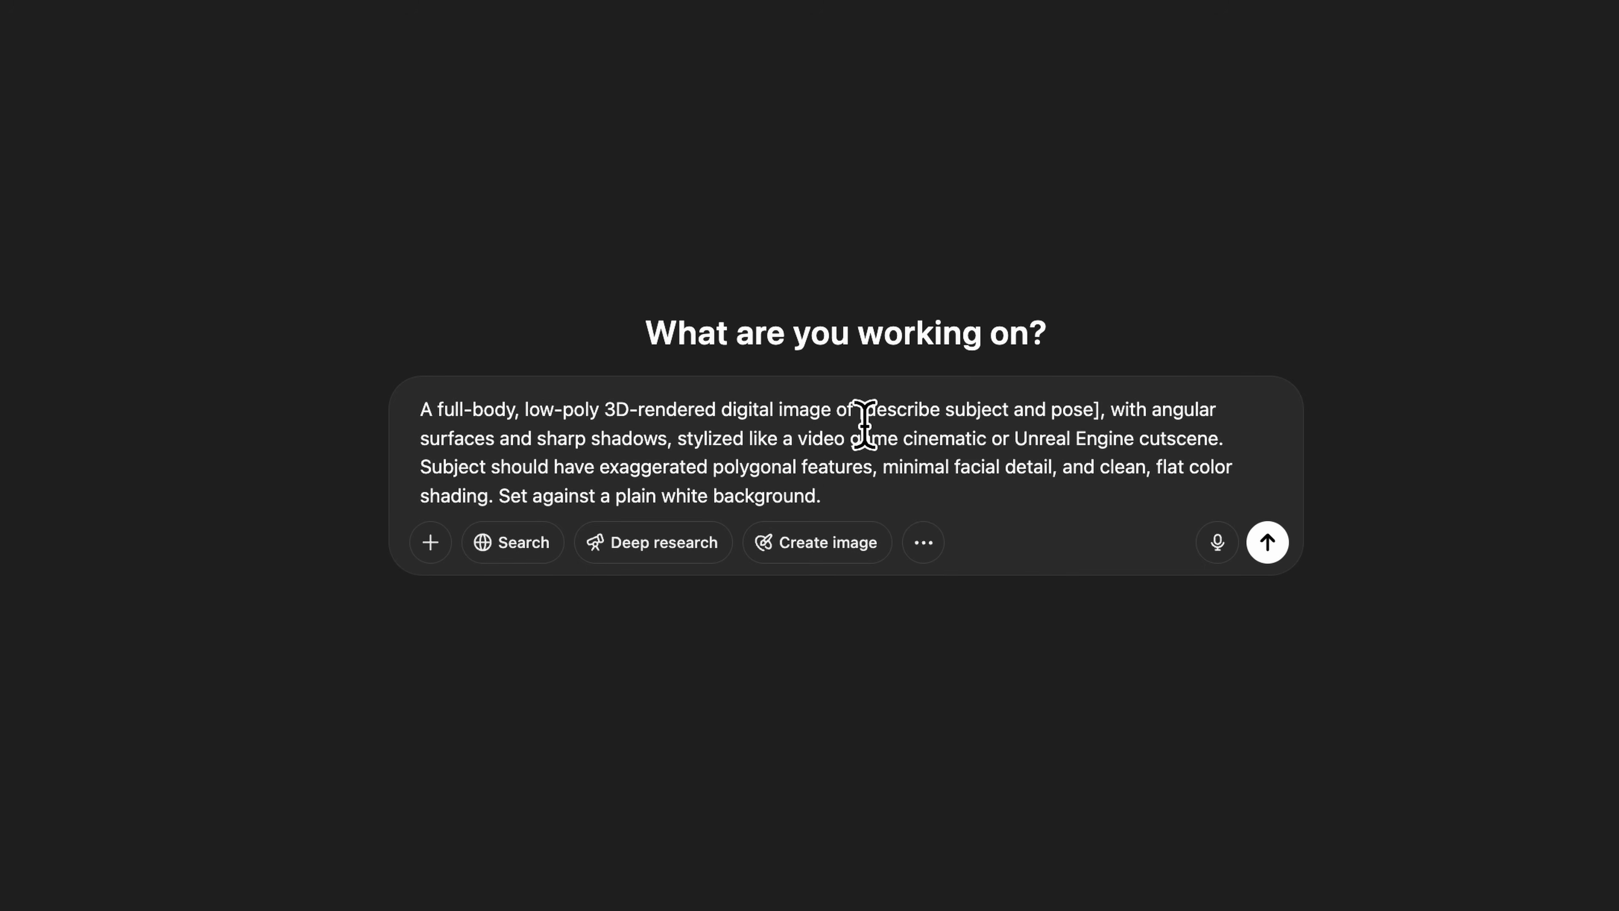
left_click_drag(880, 423, 1076, 425)
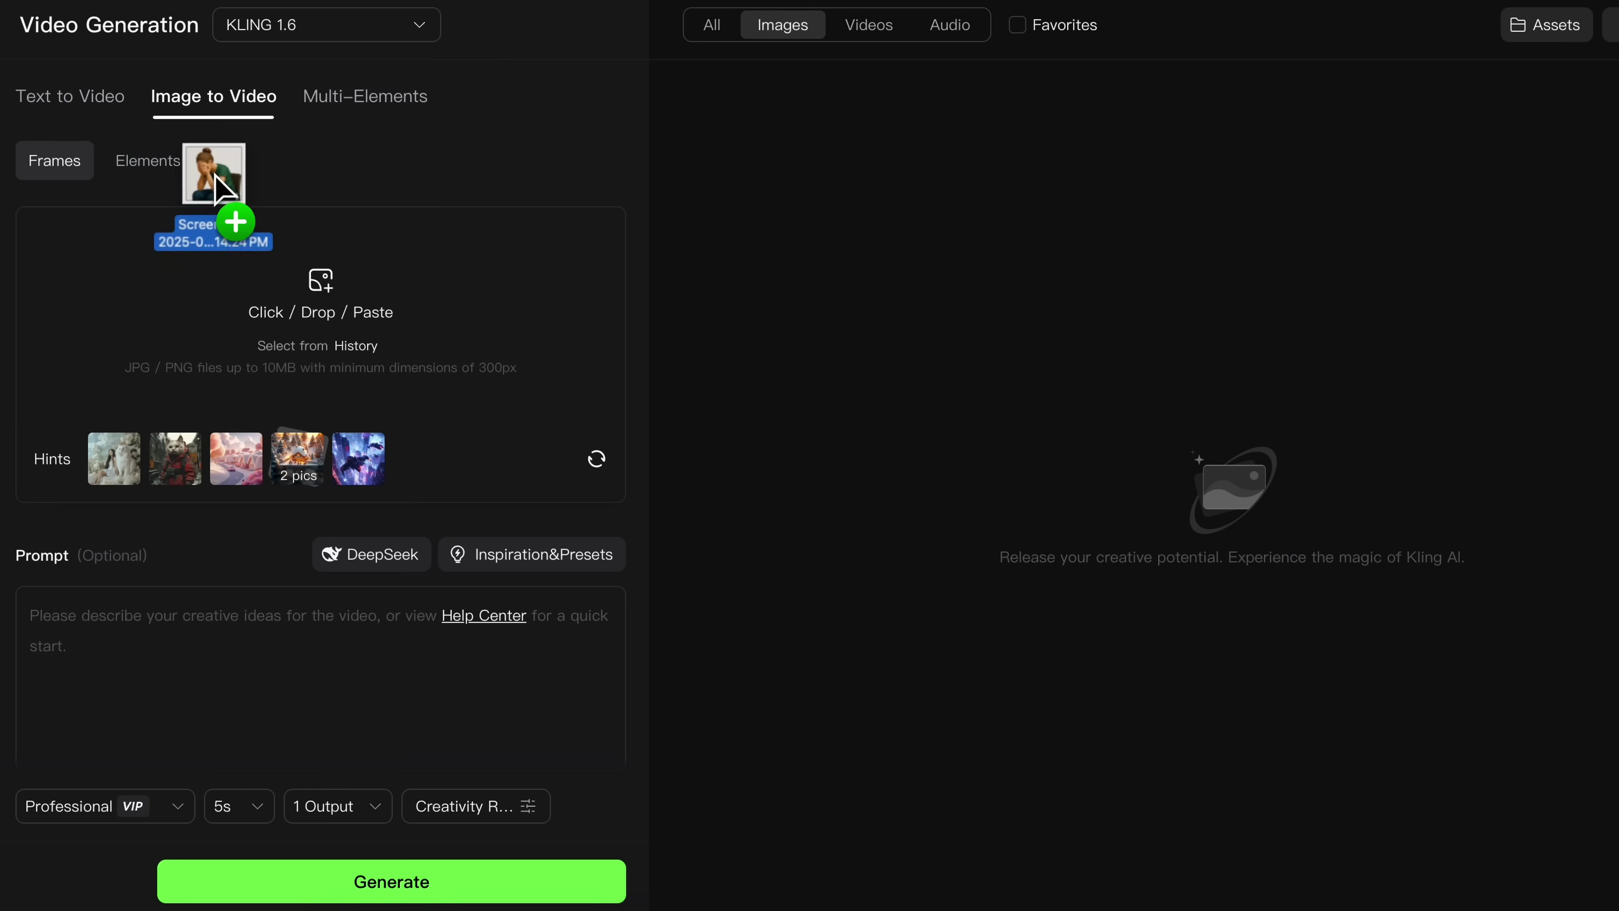
left_click_drag(217, 180, 332, 354)
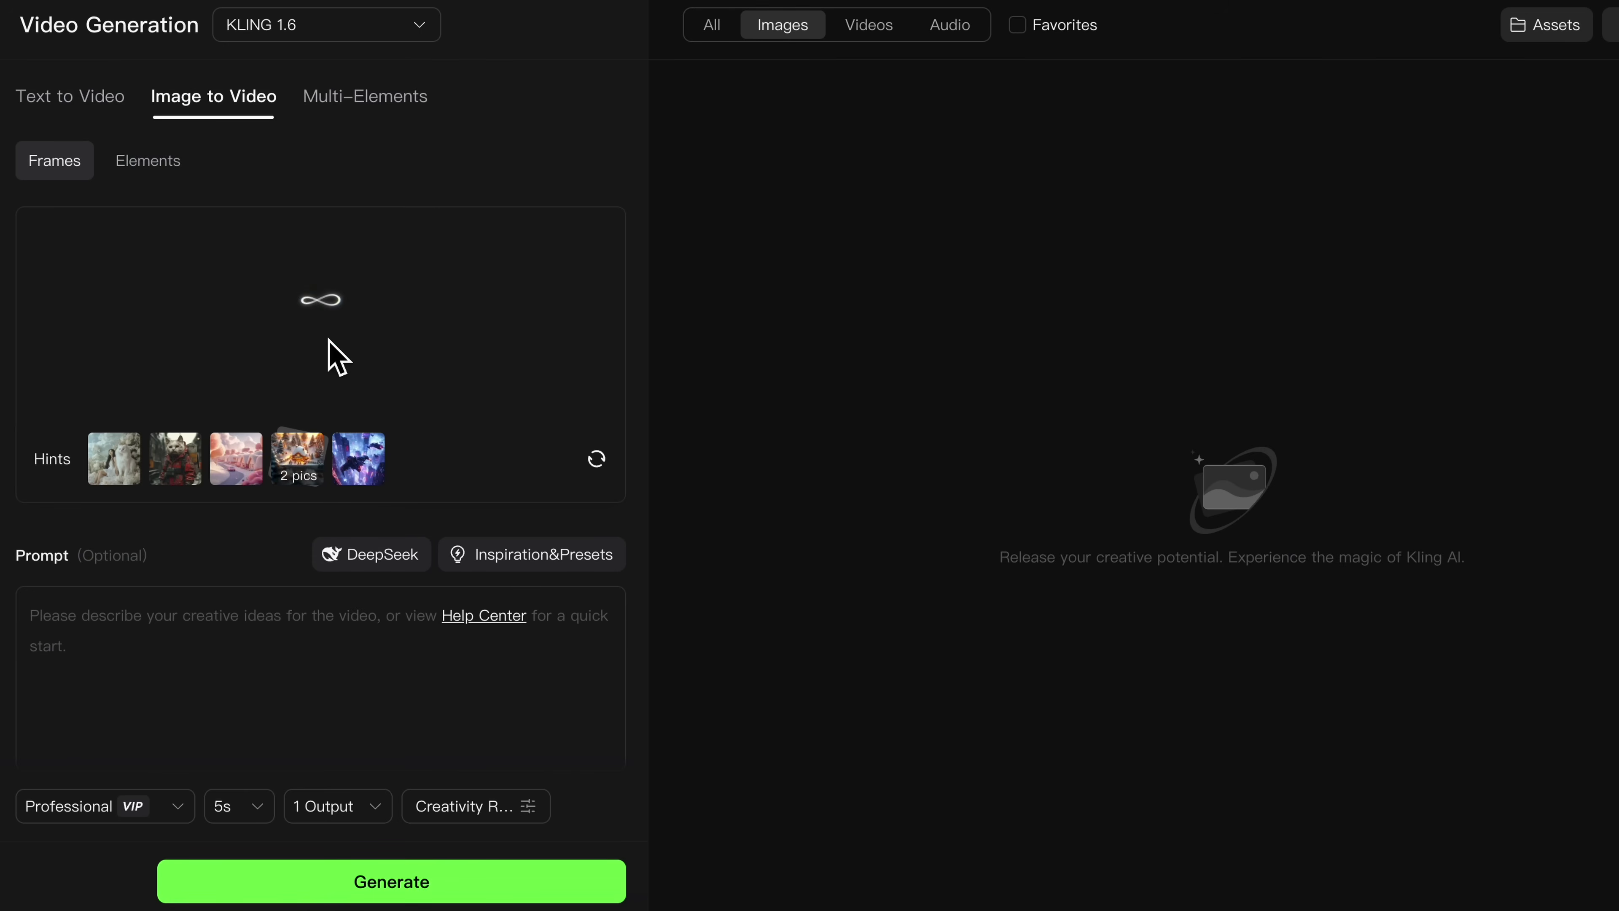
Step: Paste the crying-motion video prompt into Kling's prompt box
scroll(416, 675, "down", 2)
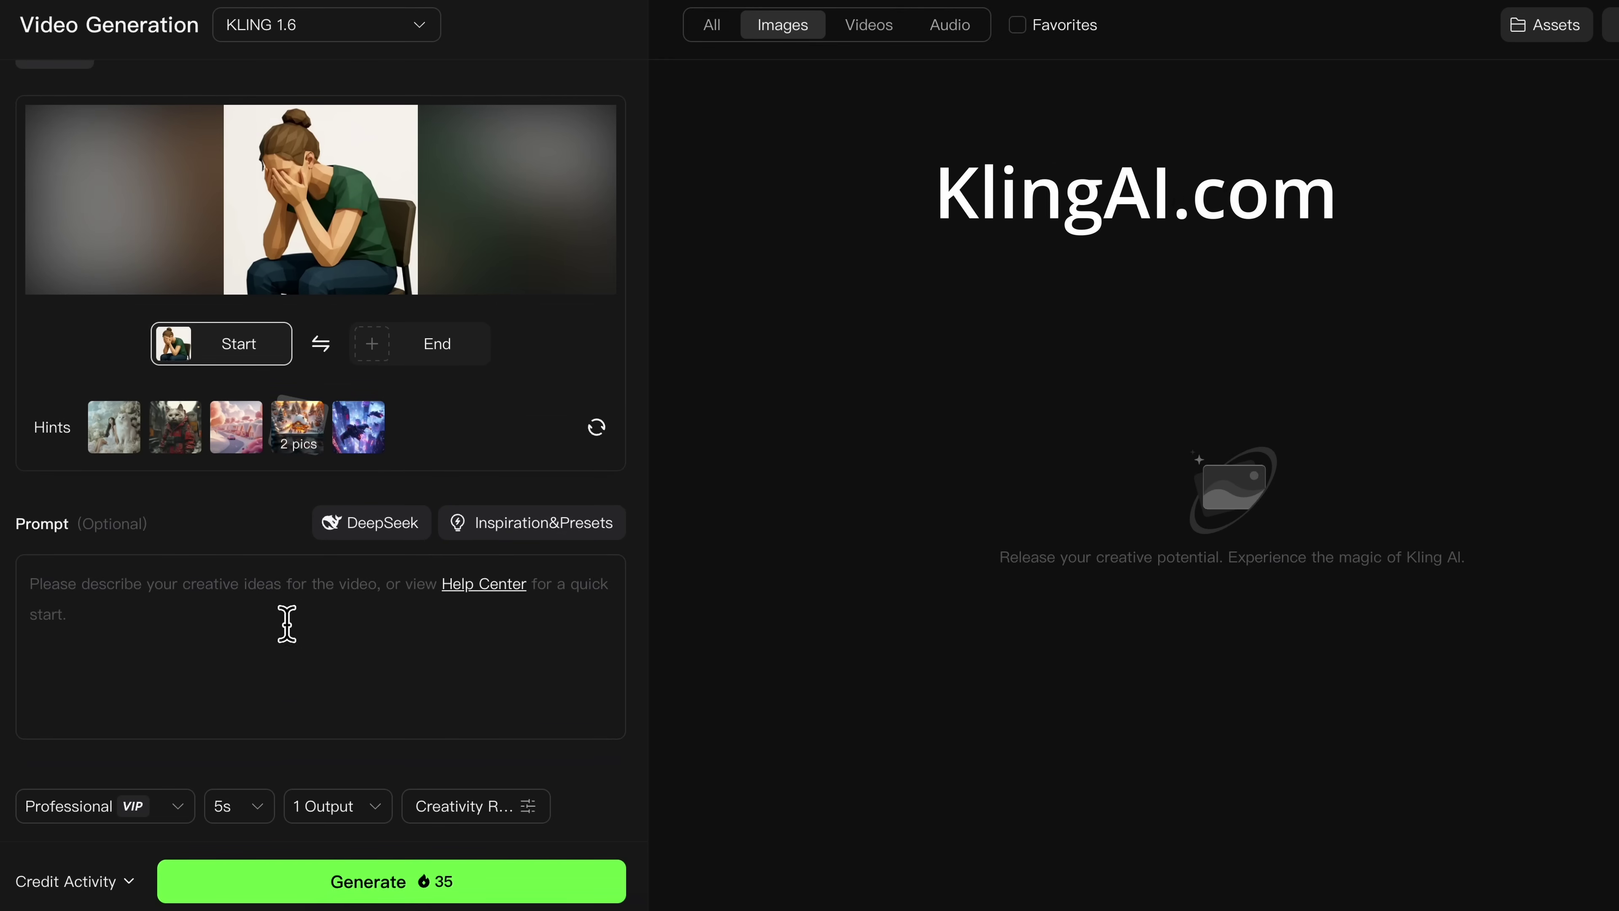
left_click(262, 612)
type("I want the woman above to be crying. She should have subtle head movements and subtle body movements.")
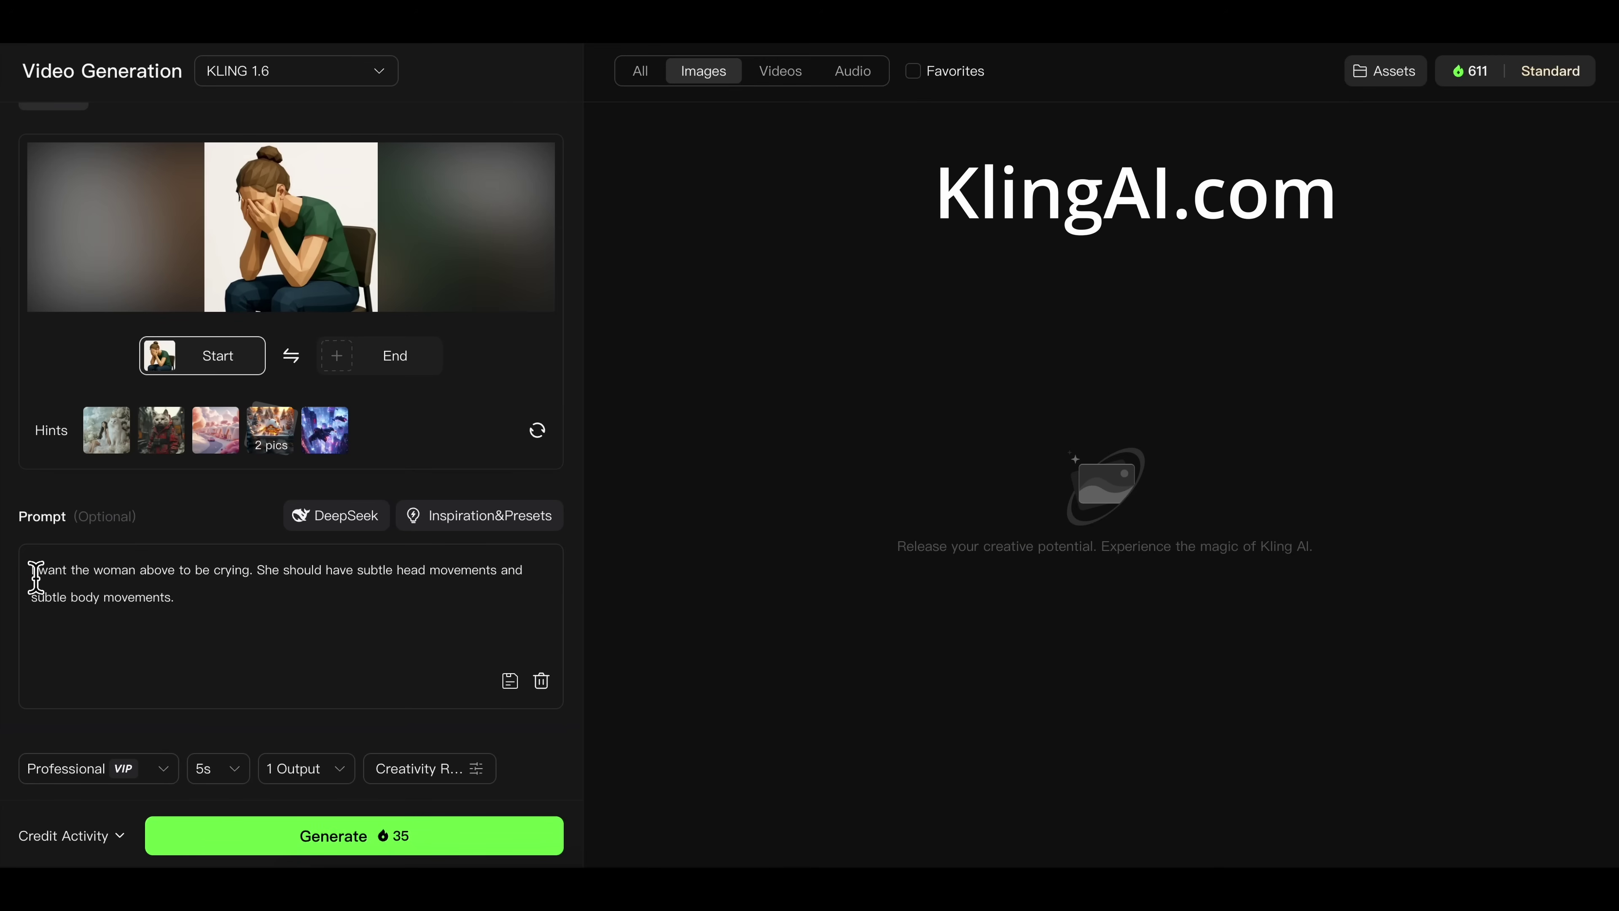
left_click_drag(35, 577, 157, 606)
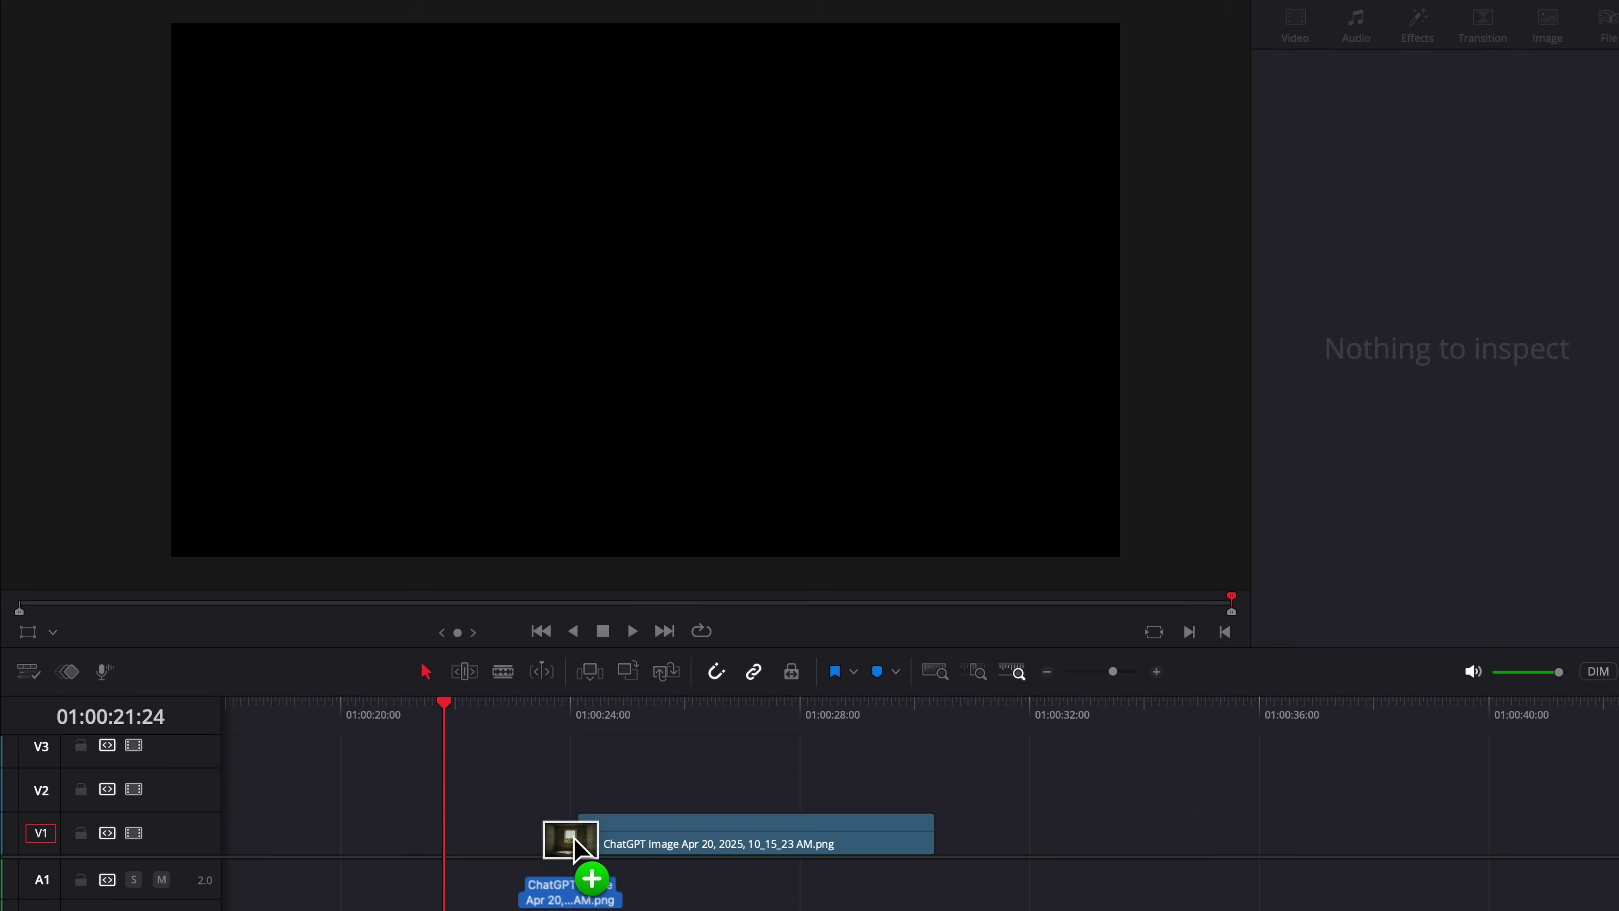
Step: Put the empty-room image on V1 and the woman video on V2, aligned at the start
left_click_drag(567, 829, 449, 845)
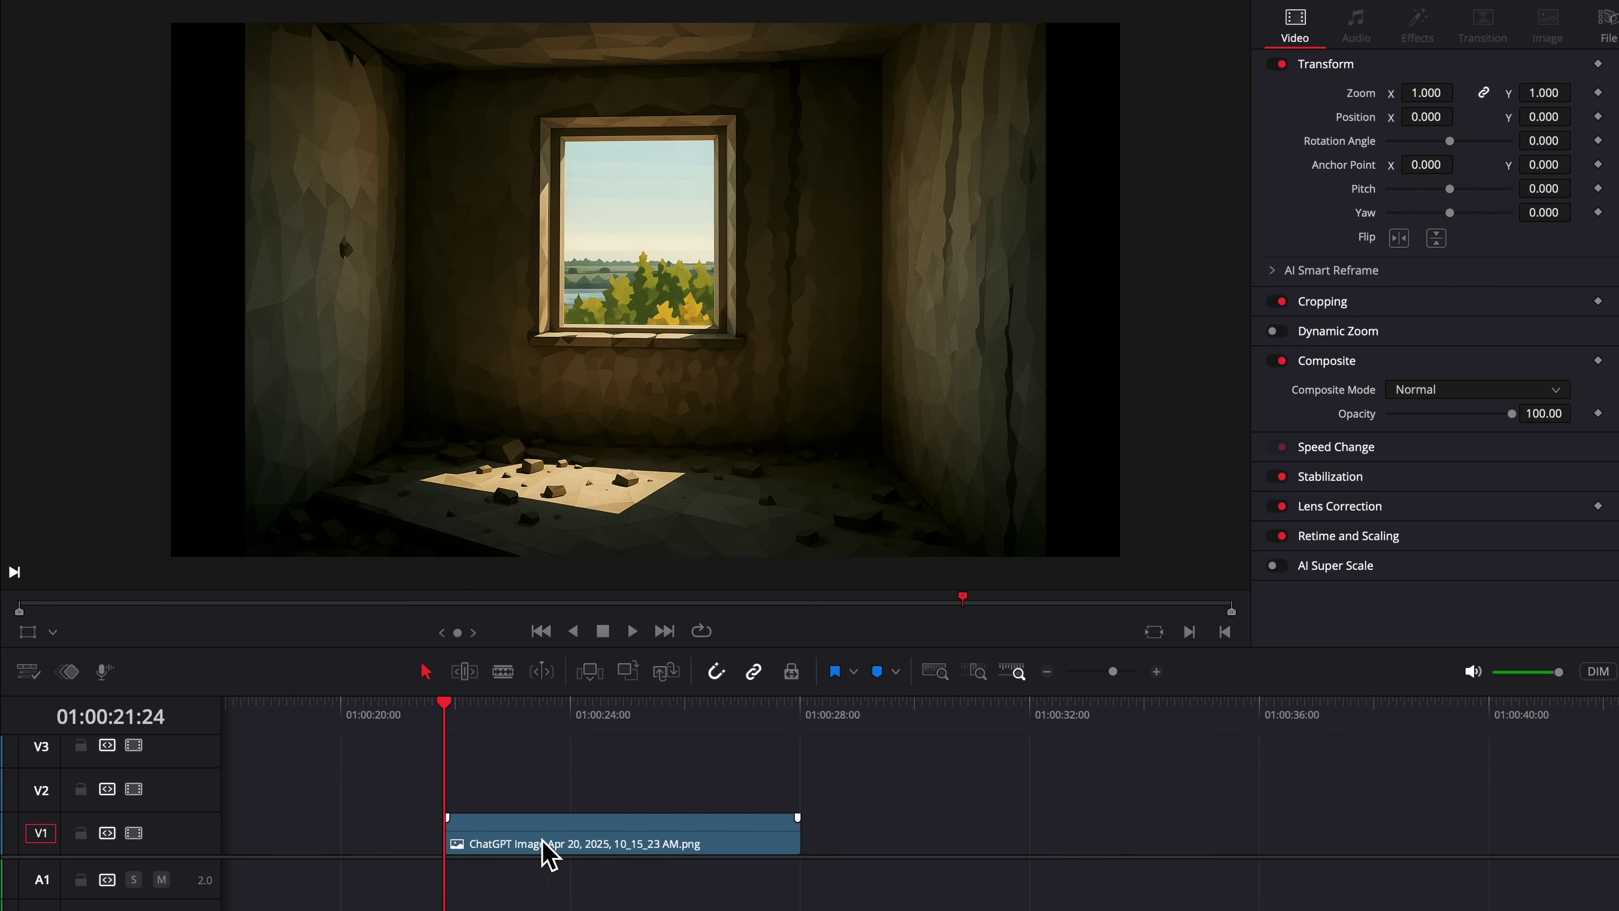
left_click_drag(362, 167, 610, 815)
left_click_drag(610, 815, 534, 815)
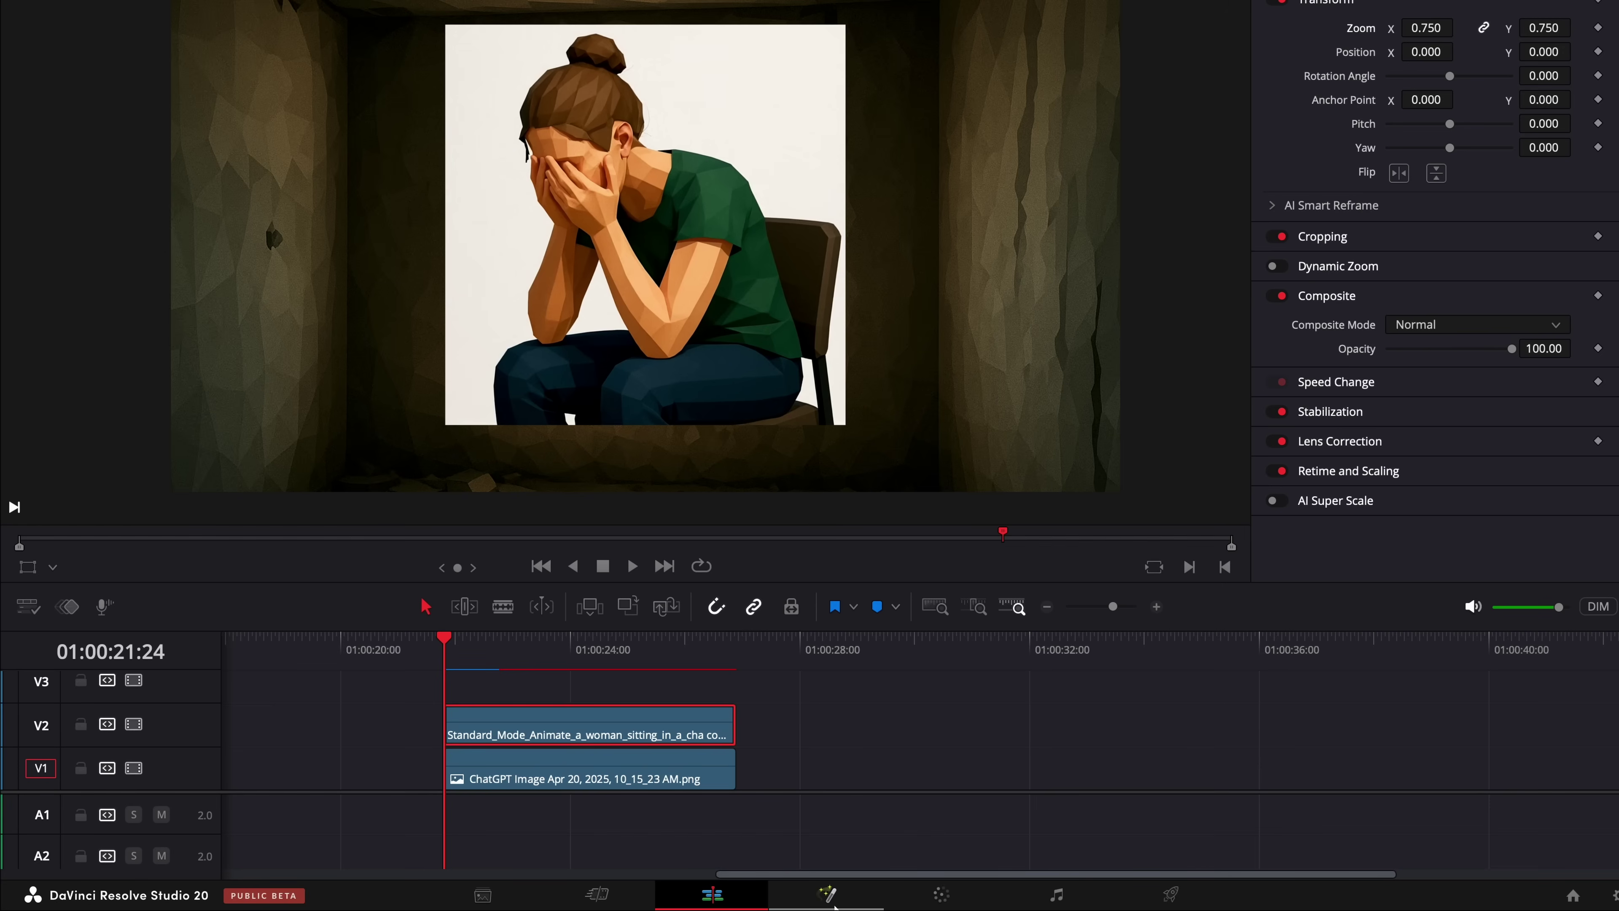
Step: Add a Magic Mask node to the woman clip and apply Radial Blur at 0.326 smooth strength
left_click(827, 895)
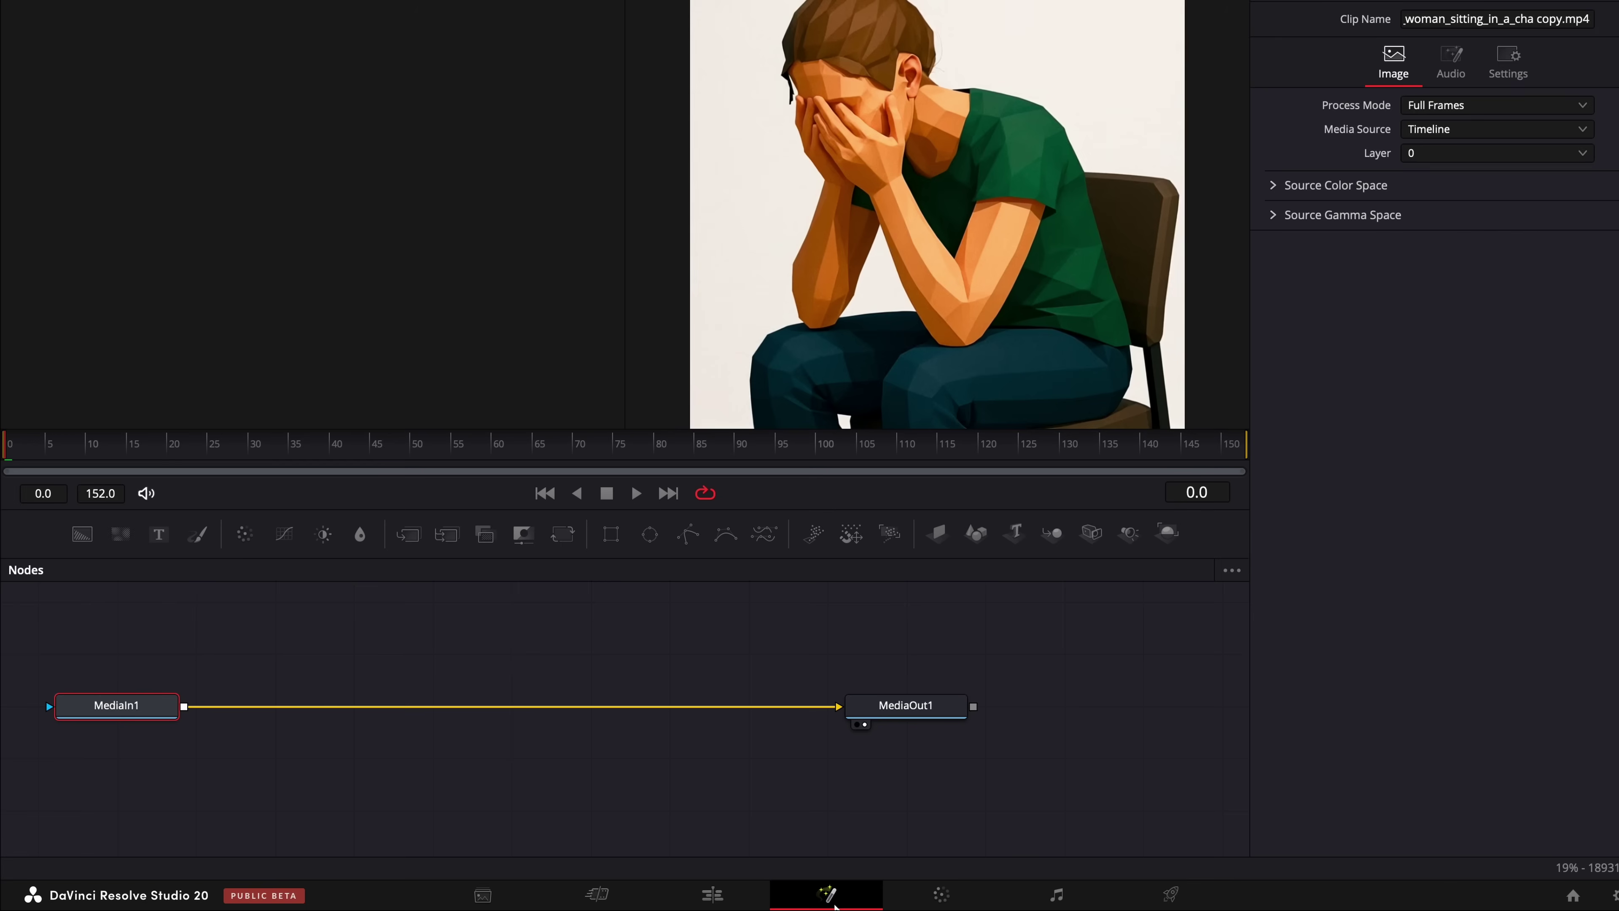
key("shift+space")
type("magic")
key("Return")
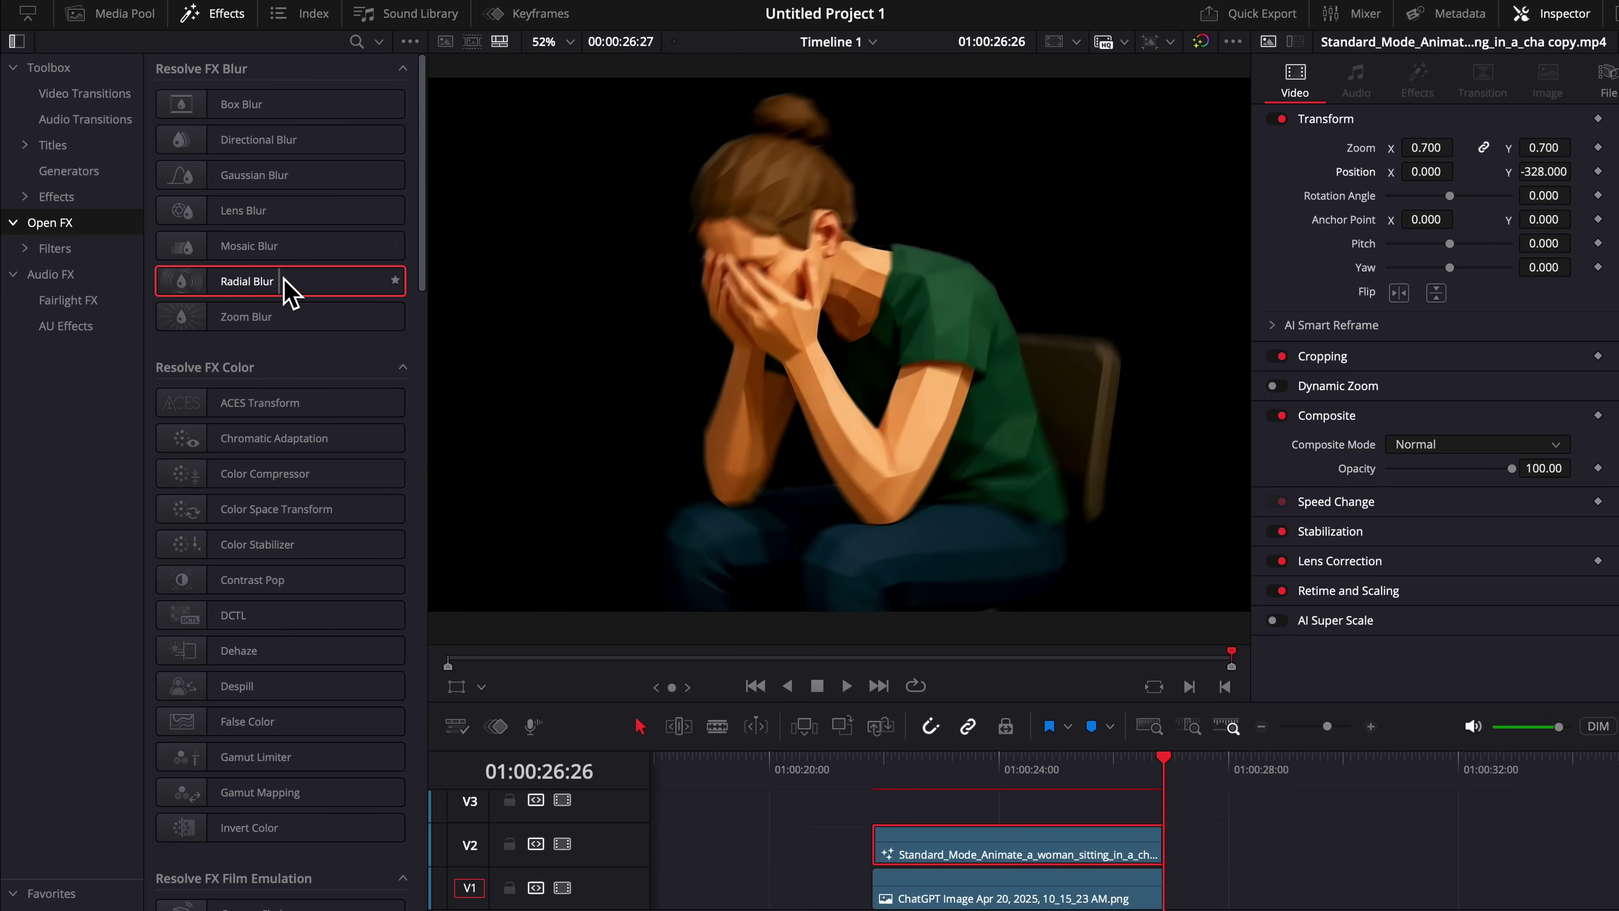
left_click_drag(289, 282, 995, 843)
left_click_drag(1436, 184, 1434, 191)
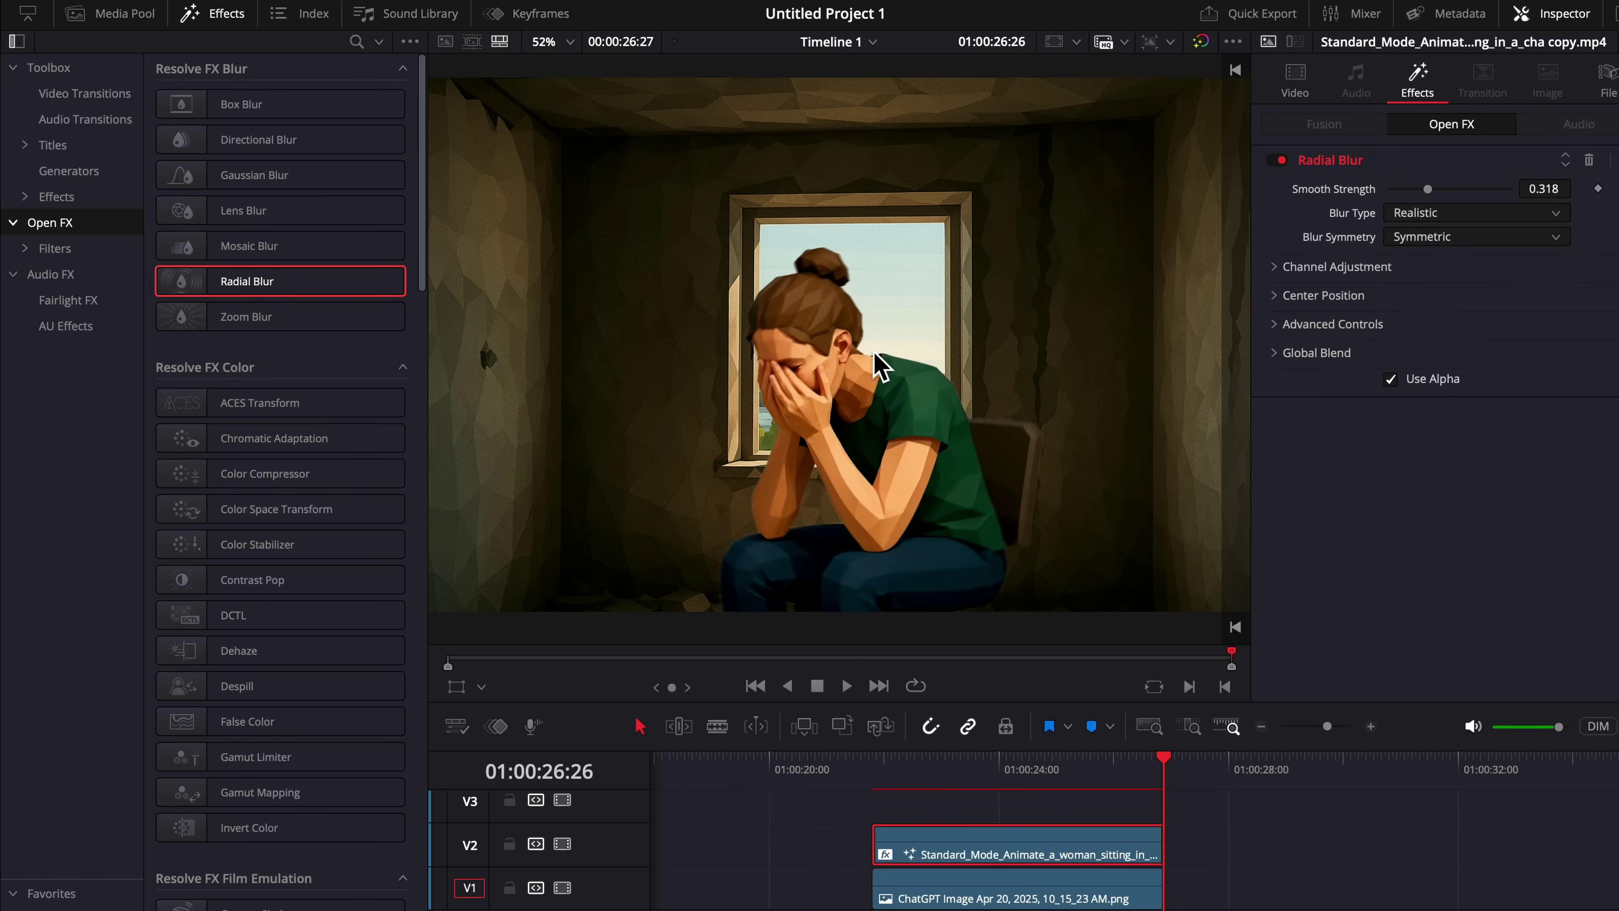
Step: Add police men.png on V3, aligned and trimmed to the woman clip, zoomed to 1.180
left_click(211, 13)
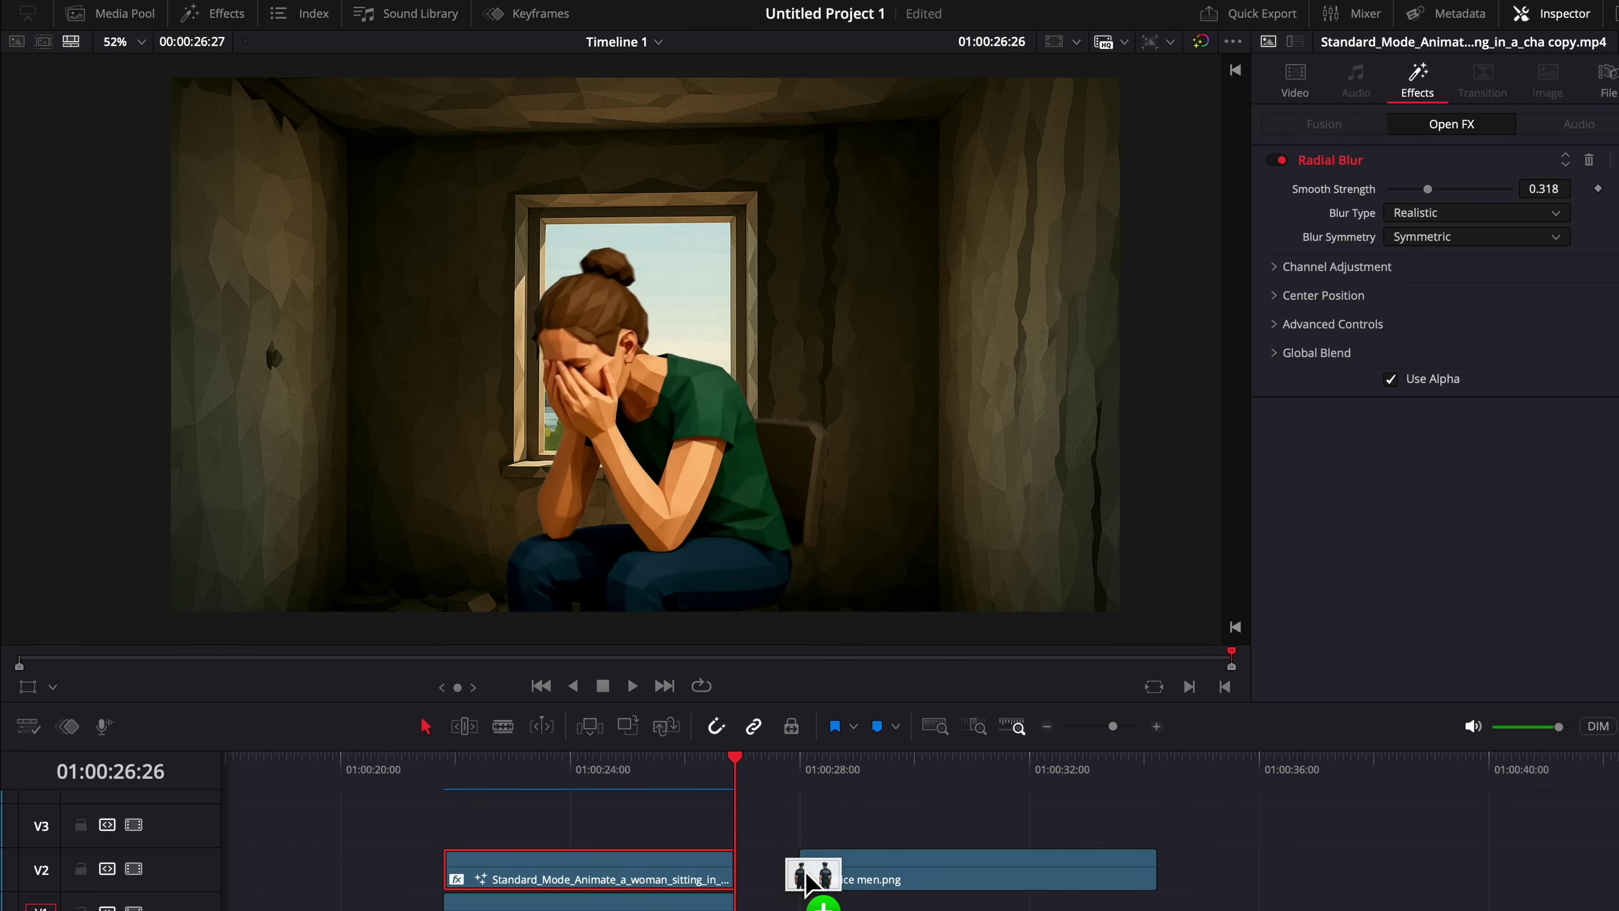
left_click_drag(795, 860, 800, 829)
left_click_drag(904, 839, 578, 854)
key("shift+]")
left_click_drag(1460, 156, 1510, 171)
Step: Apply Radial Blur to the police clip at 0.295, then select all three stacked clips
left_click(211, 12)
left_click_drag(268, 294, 987, 841)
left_click_drag(1436, 188, 1425, 189)
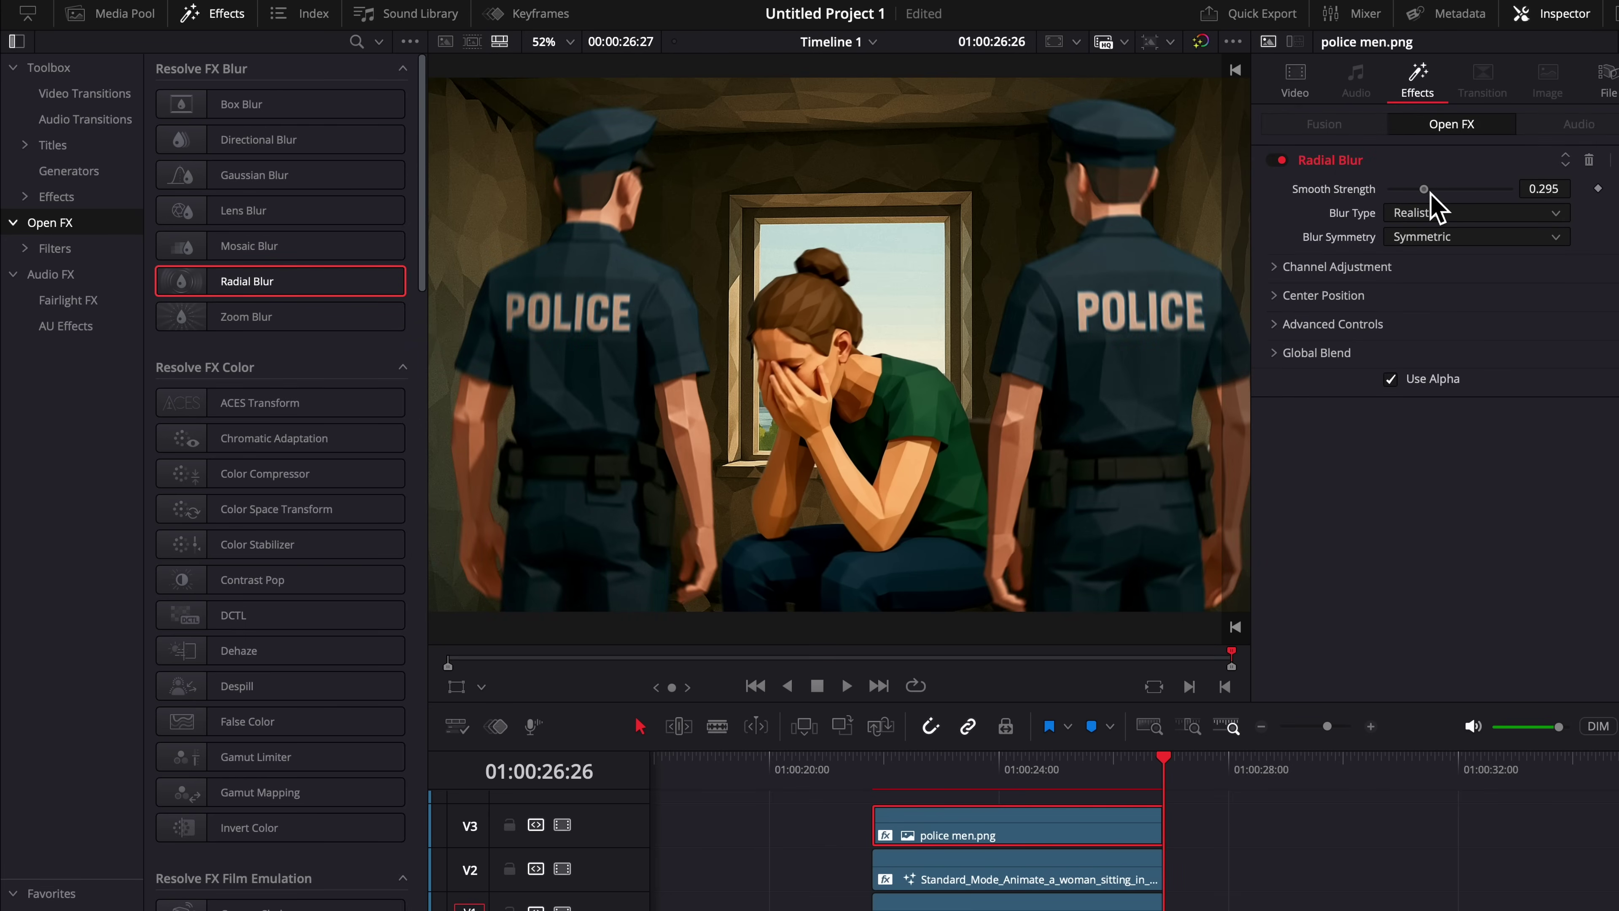
left_click_drag(867, 706, 697, 811)
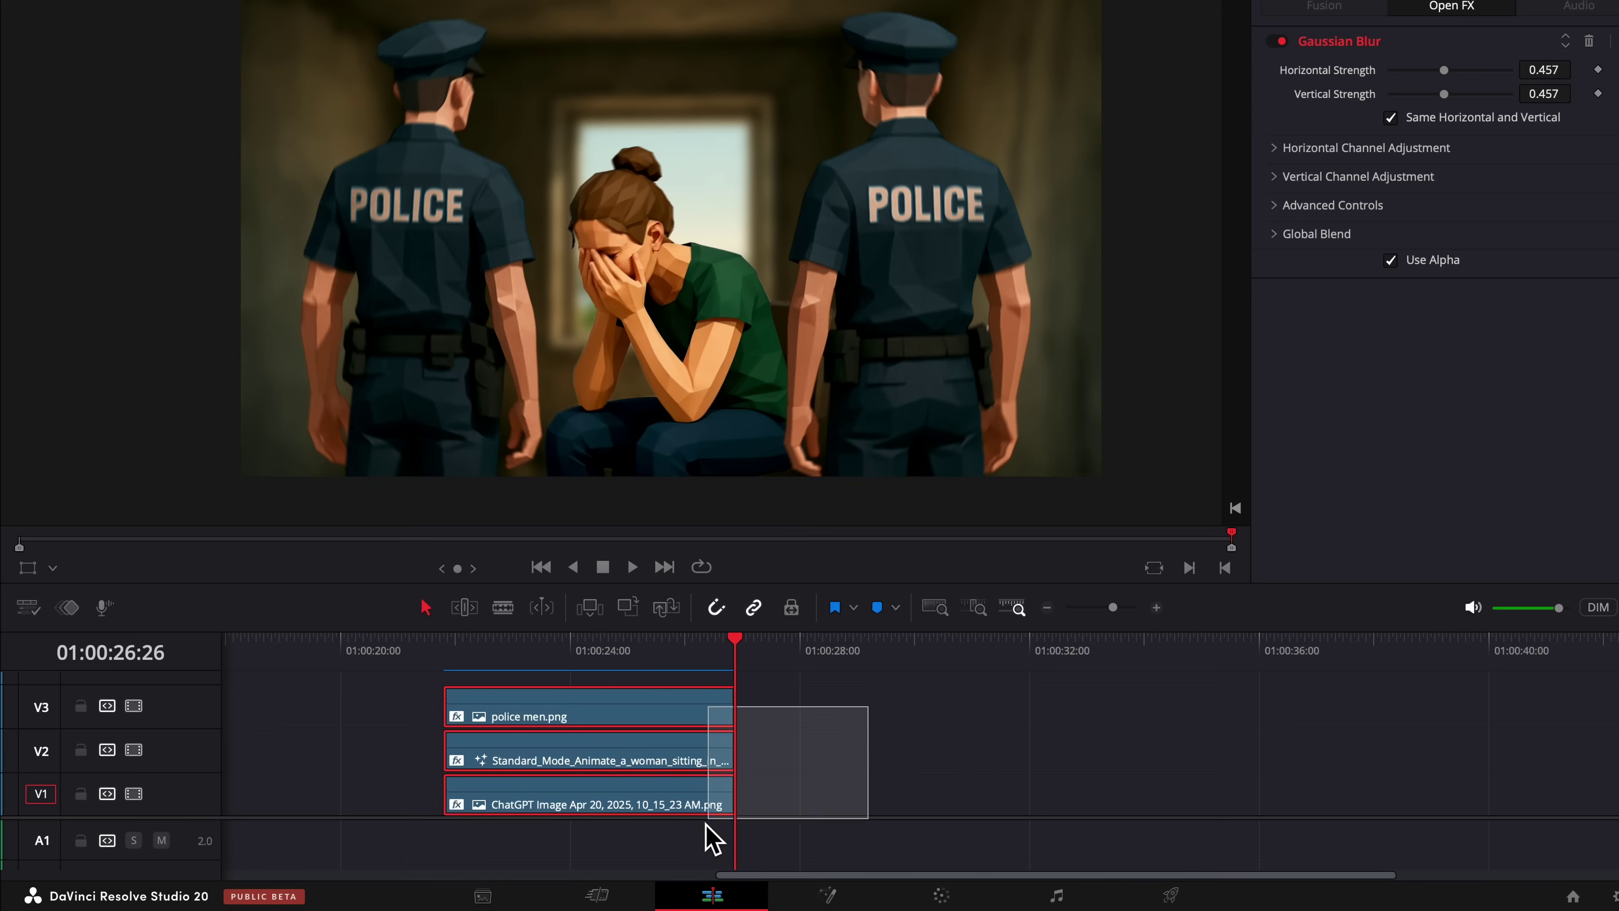
Step: Combine the three stacked clips into a new Fusion clip and open its node graph
right_click(695, 805)
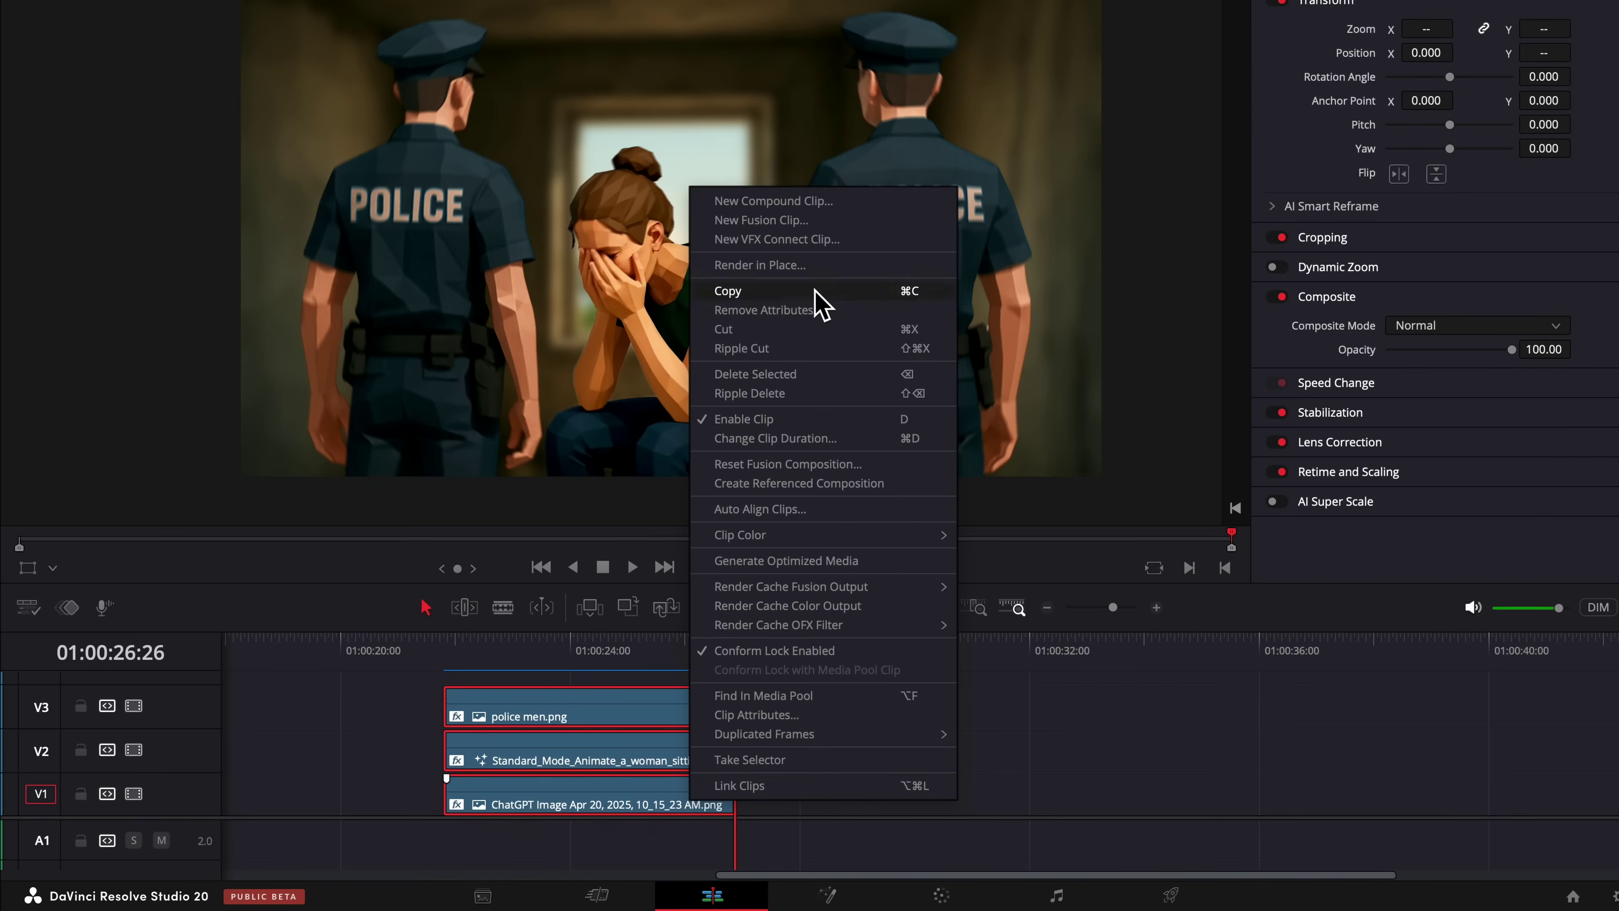
left_click(762, 219)
key("Up")
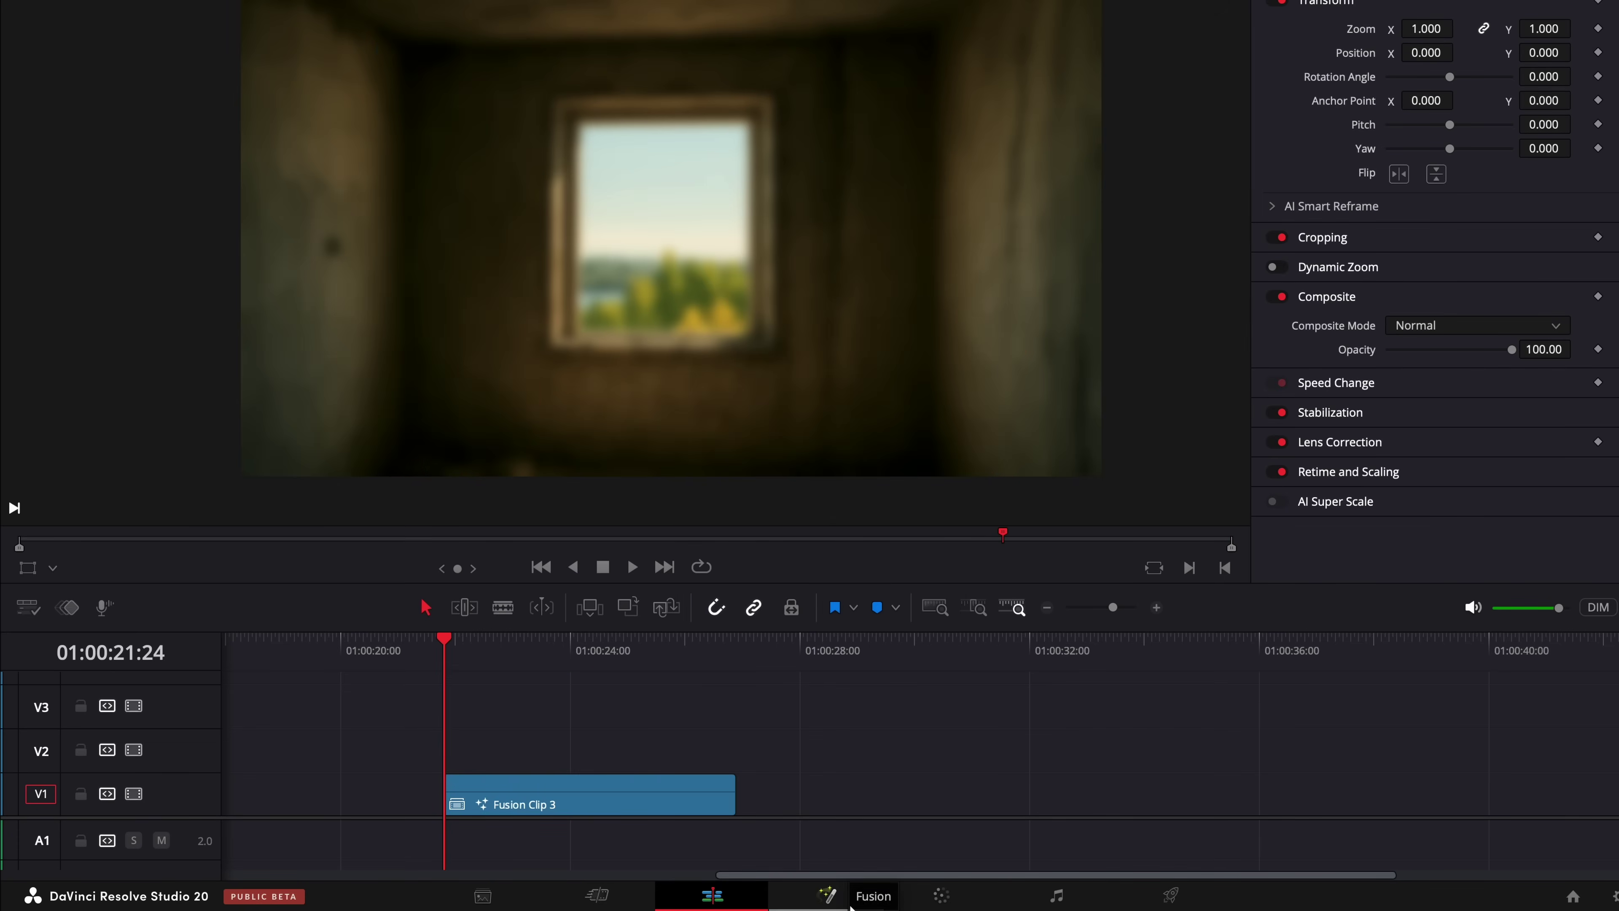
left_click(827, 895)
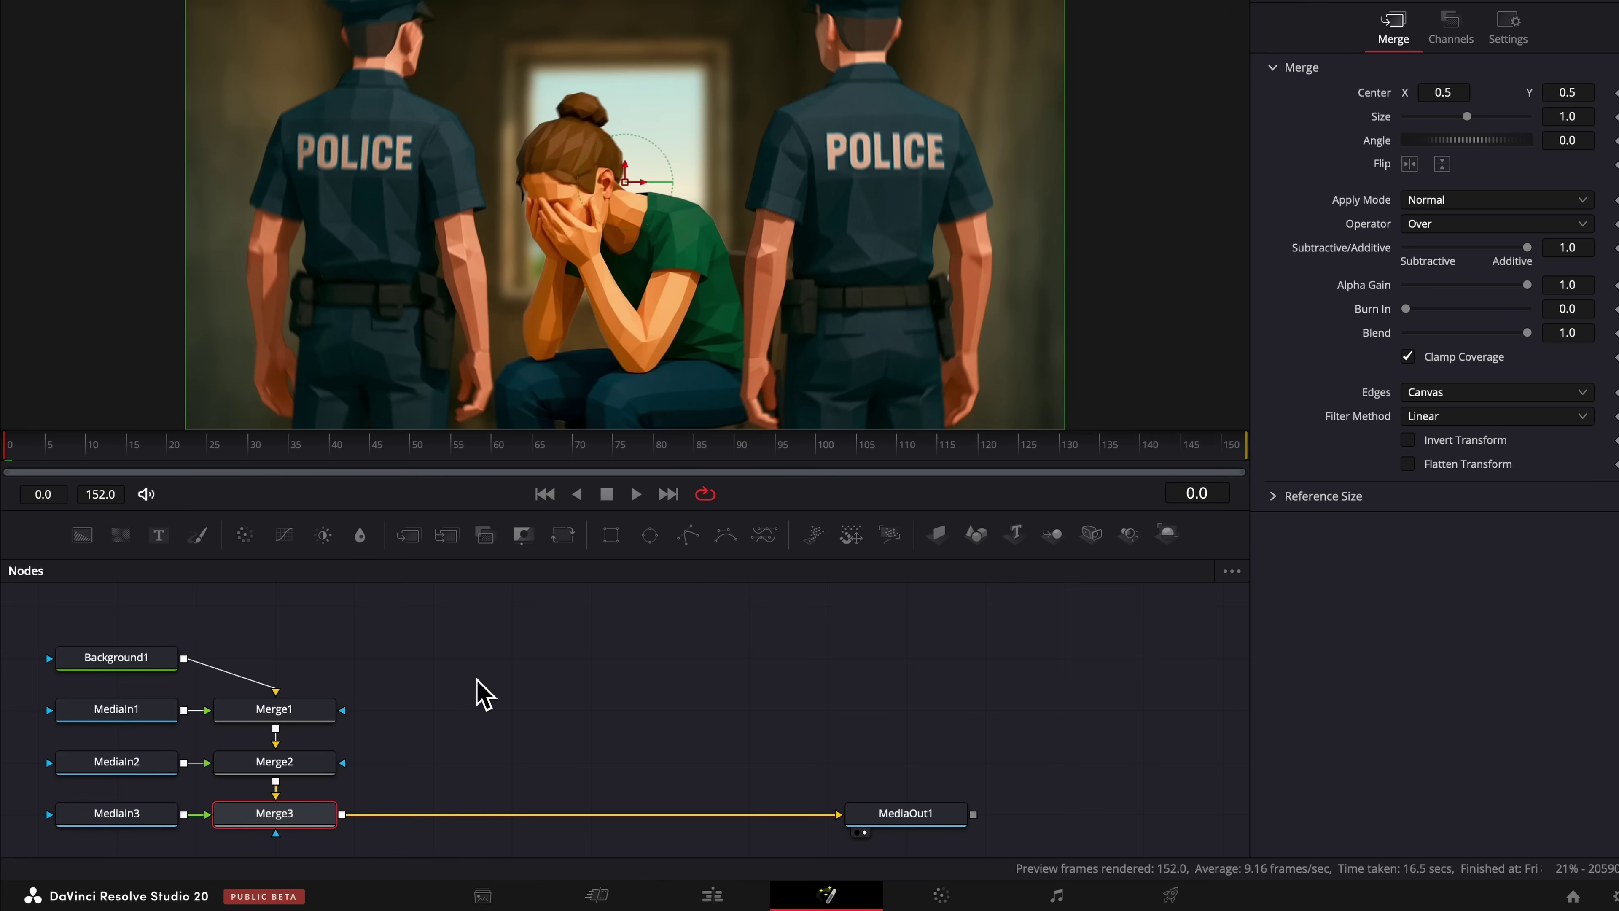
Step: Replace the three Merge nodes with an Image Plane 3D node
left_click_drag(473, 677, 238, 831)
key("Delete")
key("Delete")
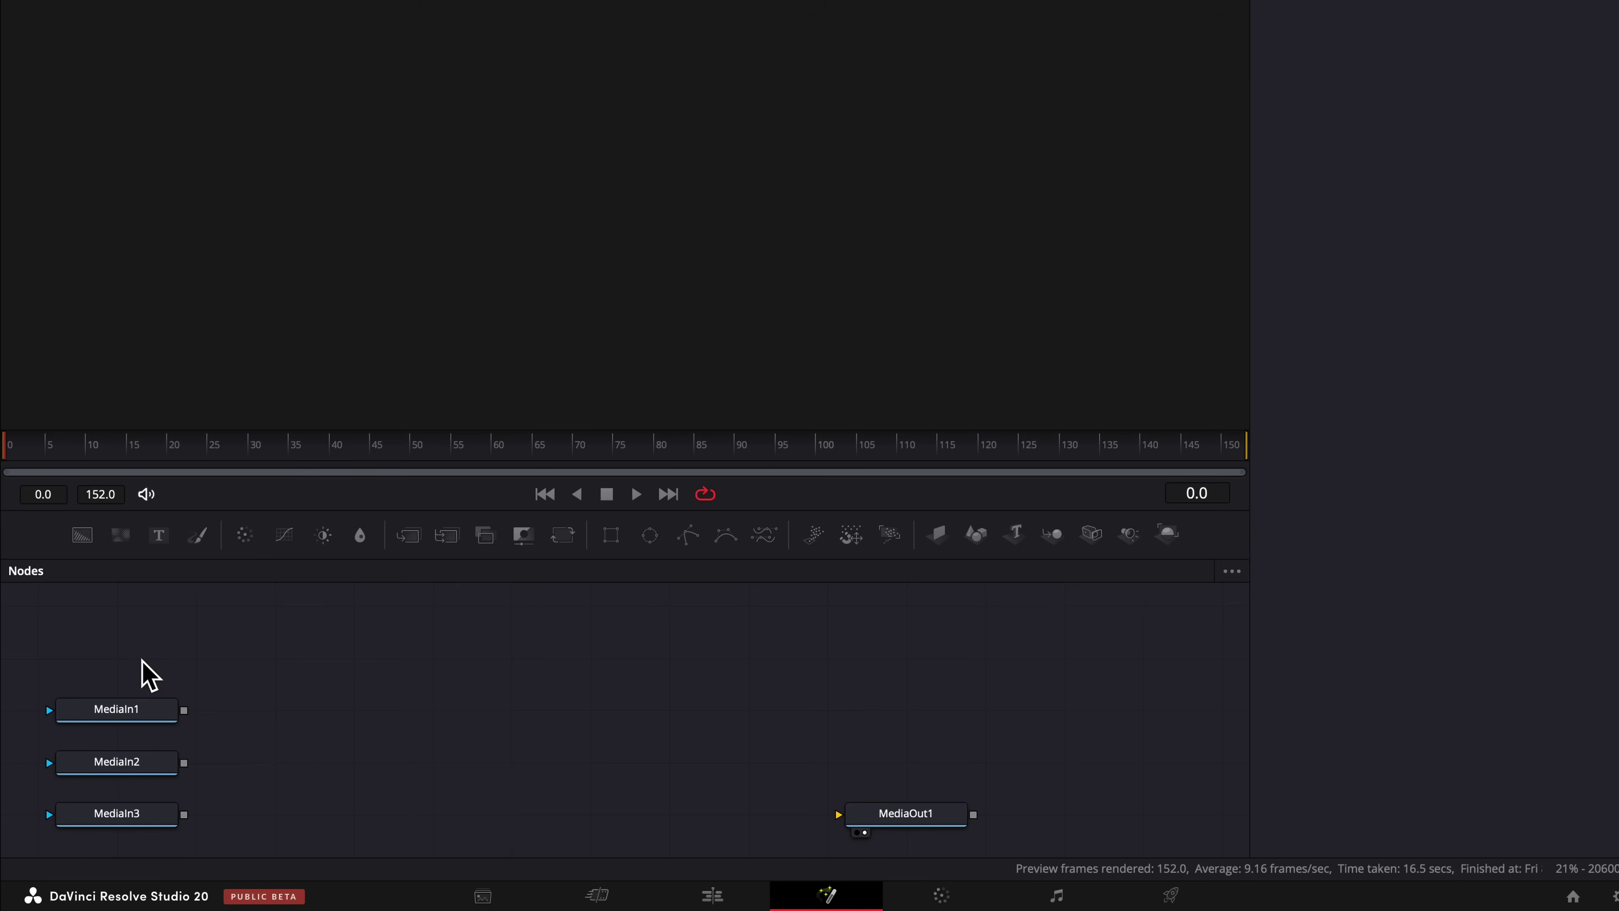
key("shift+space")
type("image")
key("Return")
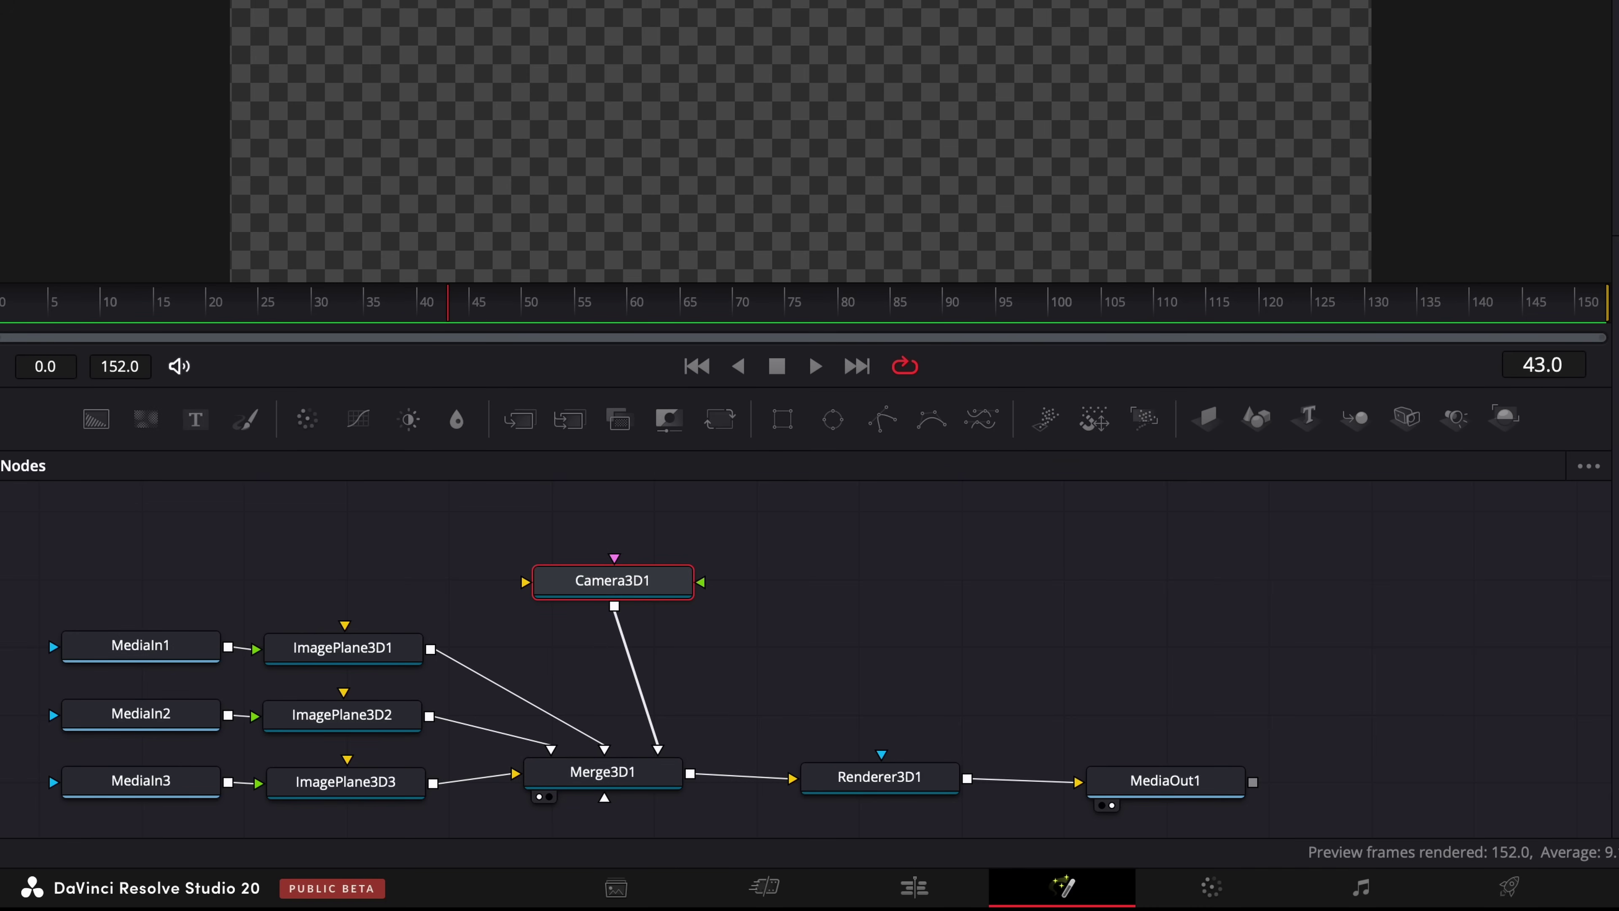
Step: Show the 3D perspective view, then scale up the room image plane and push it back
key("1")
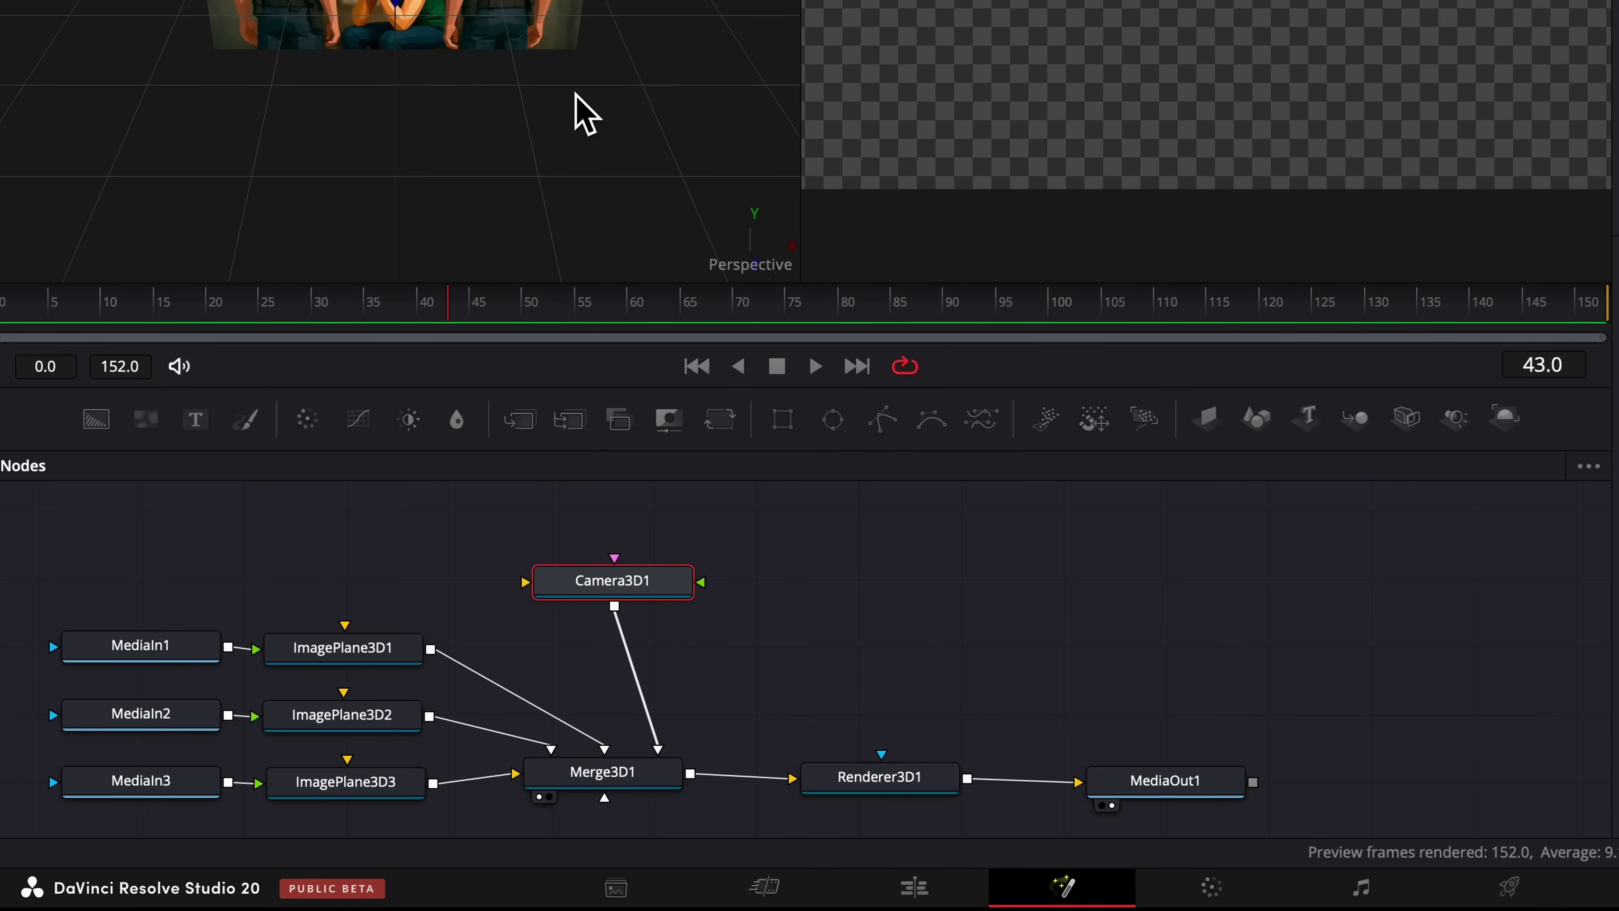
scroll(585, 114, "down", 5)
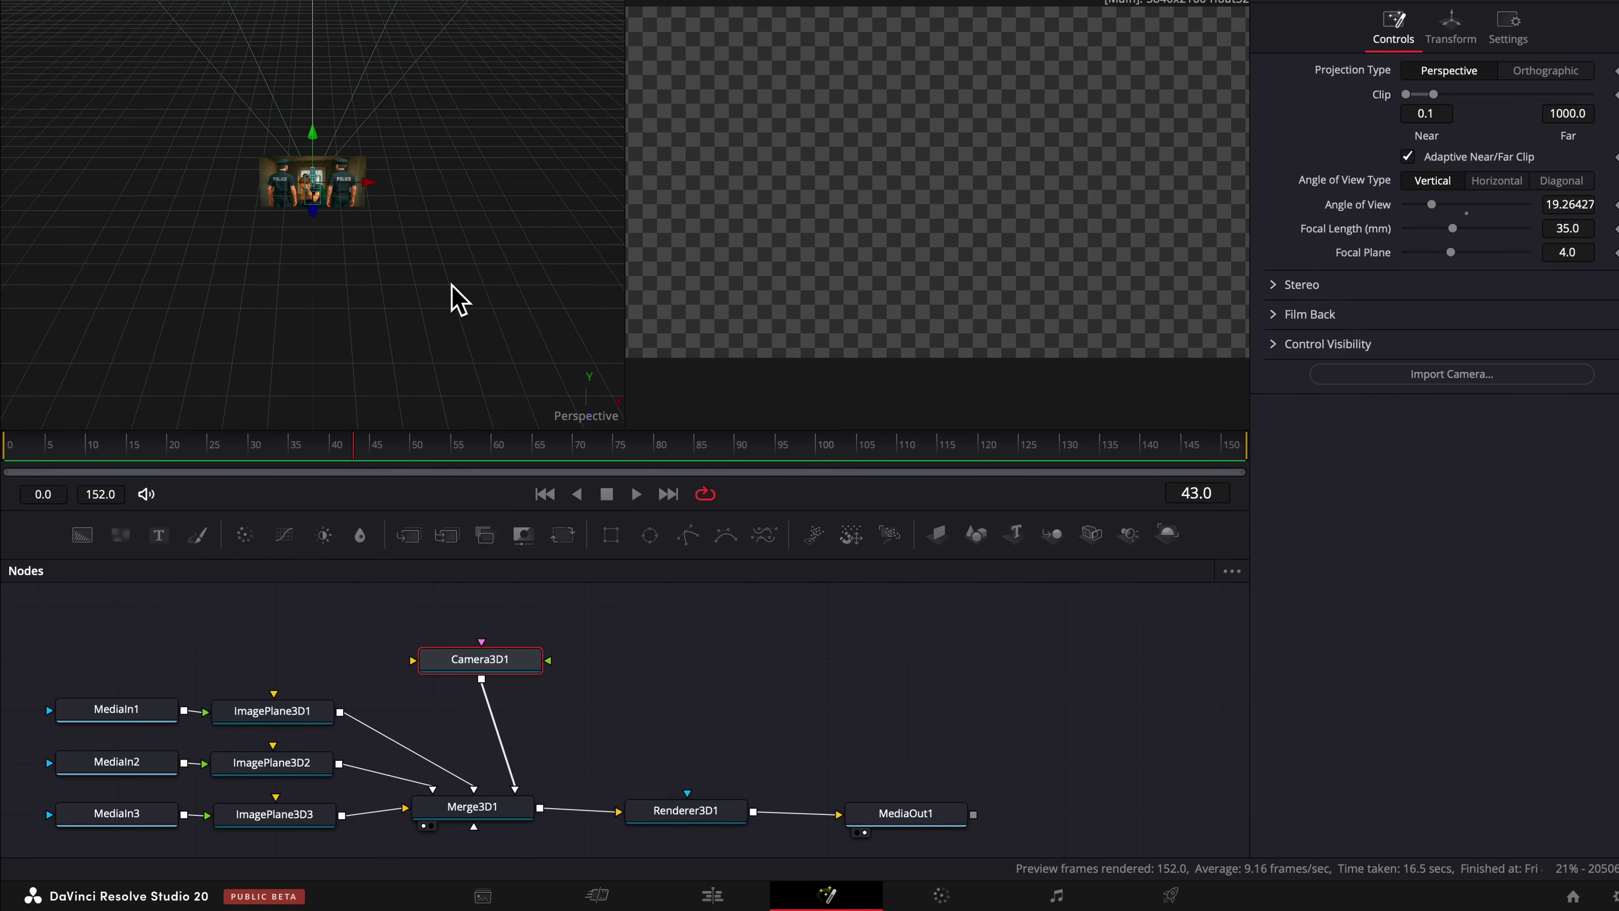
left_click_drag(318, 228, 303, 362)
left_click(312, 182)
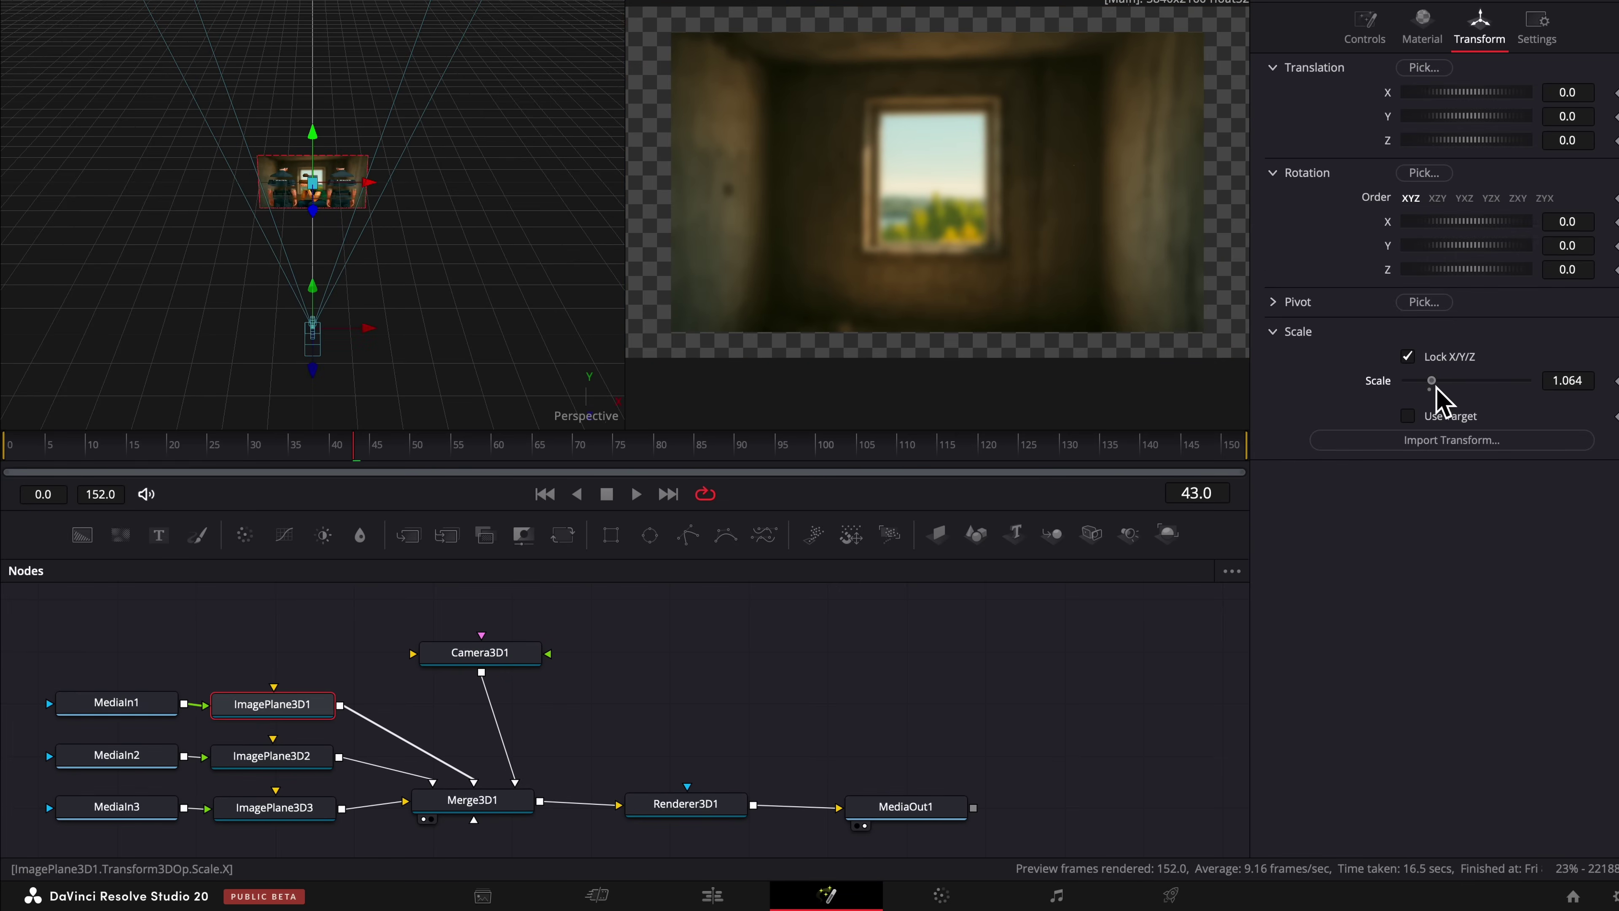
left_click_drag(1434, 398, 1467, 408)
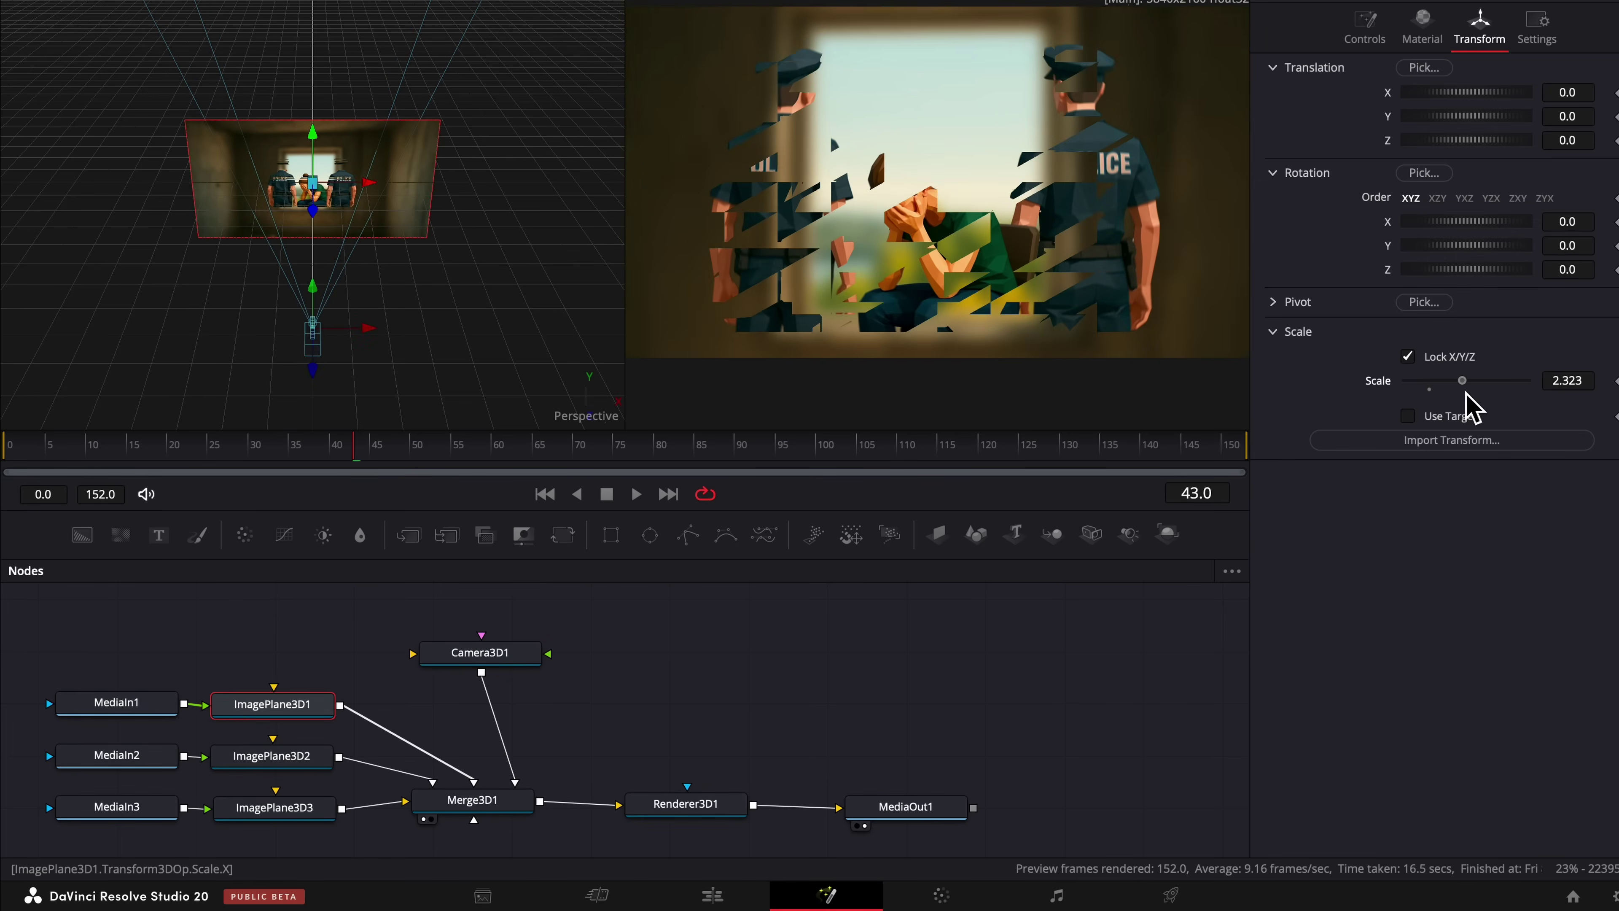
left_click_drag(313, 211, 299, 138)
Step: Move the police officers' image plane toward the camera, to Z 0.487659
left_click(287, 760)
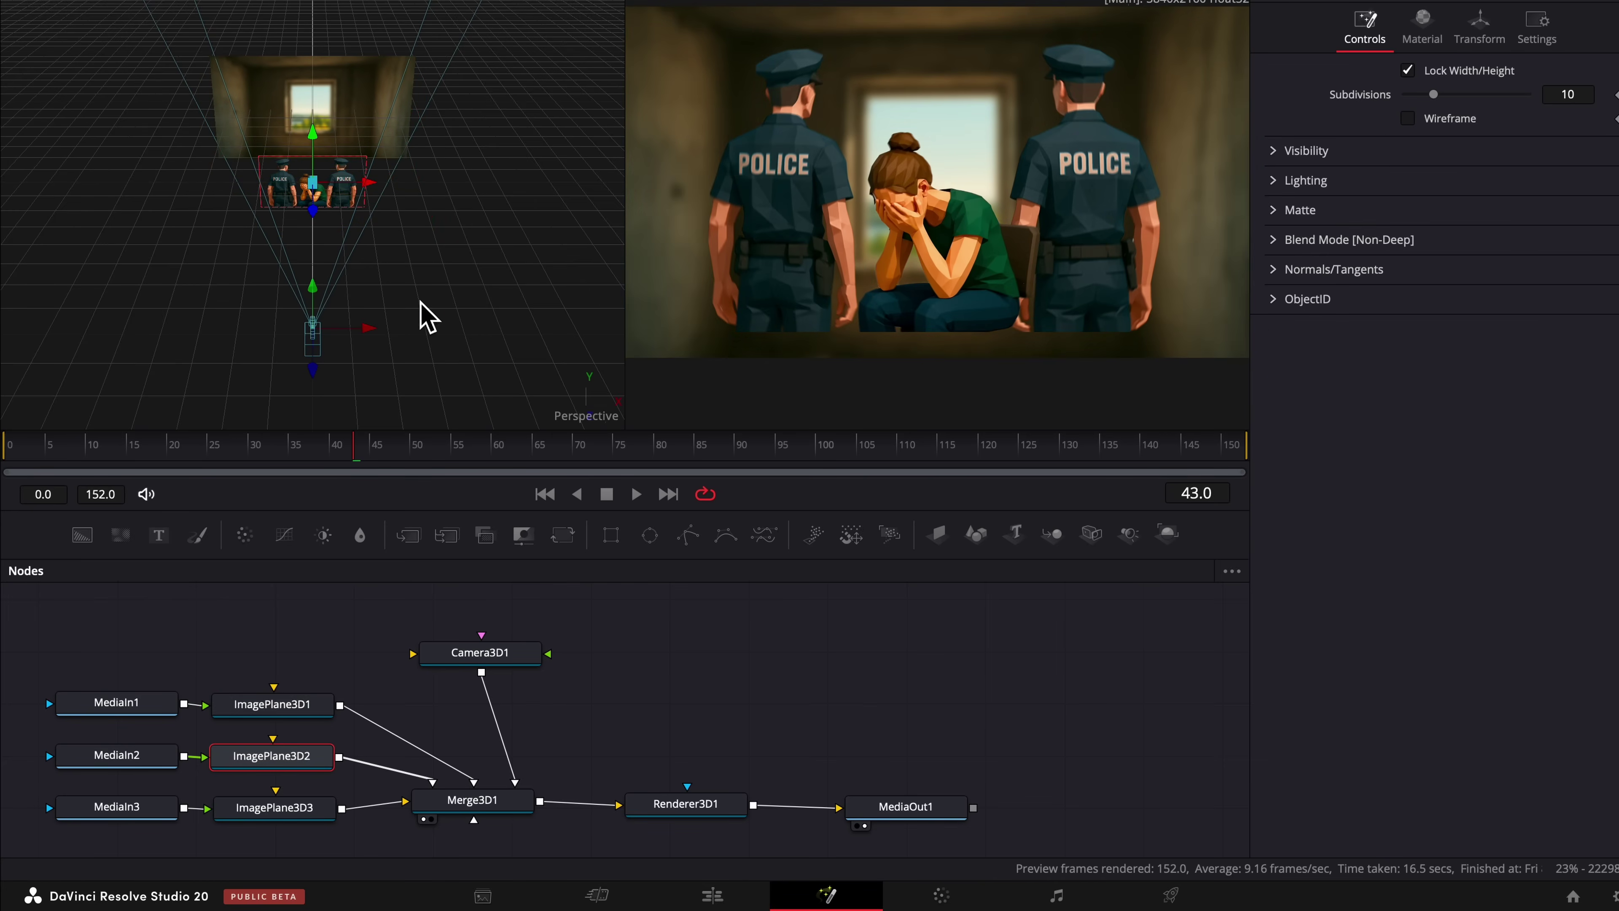
left_click_drag(315, 227, 313, 230)
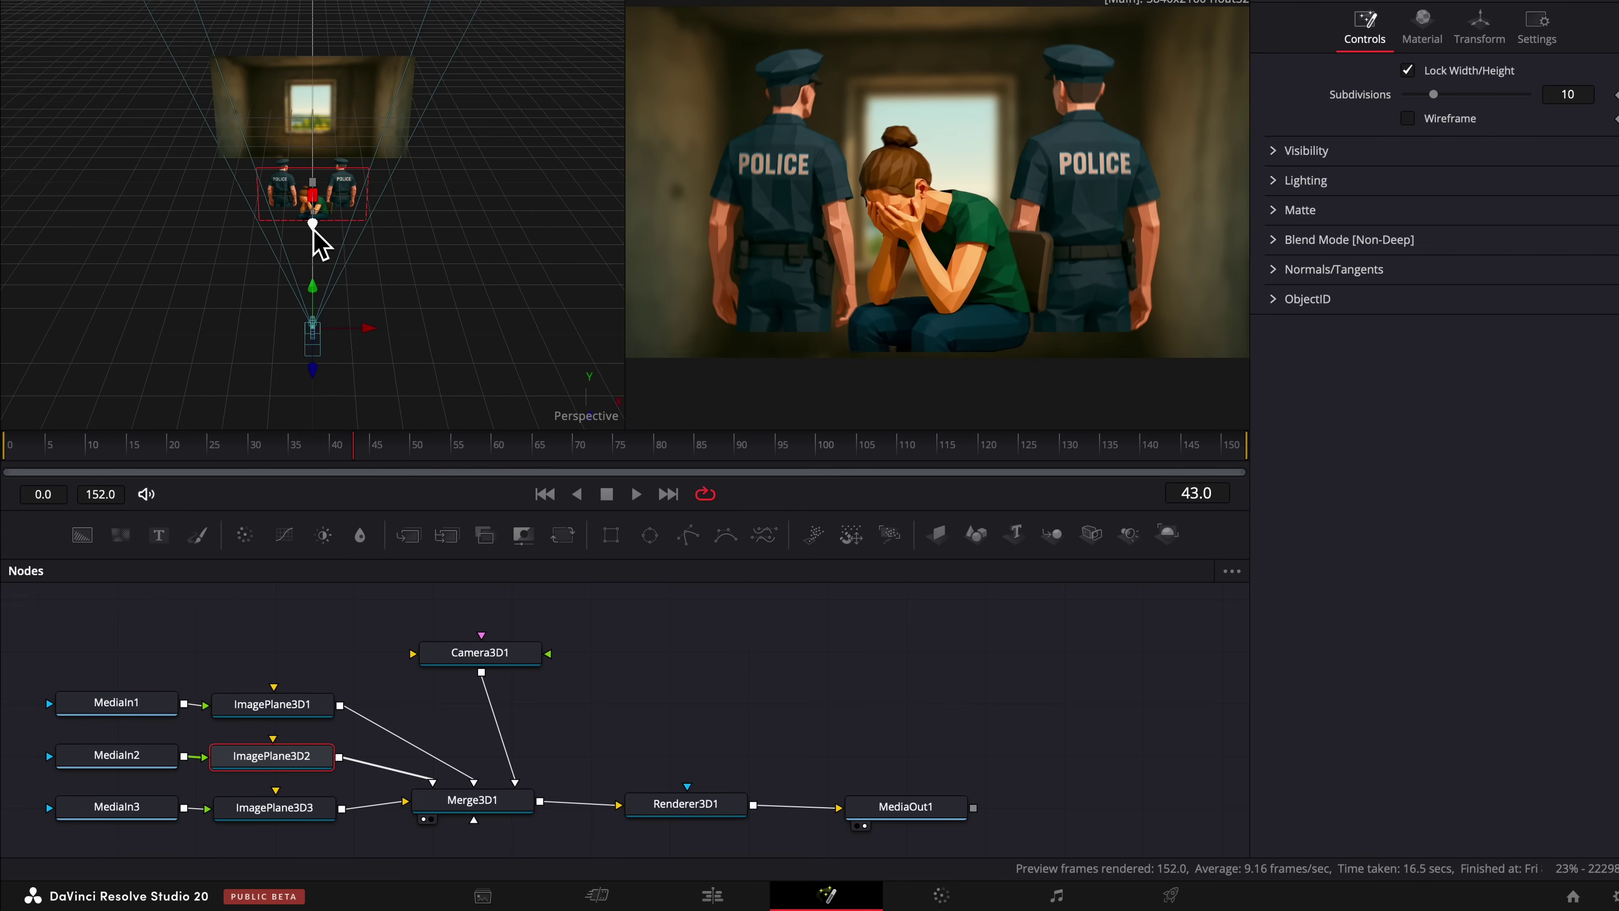
left_click(302, 708)
left_click(300, 815)
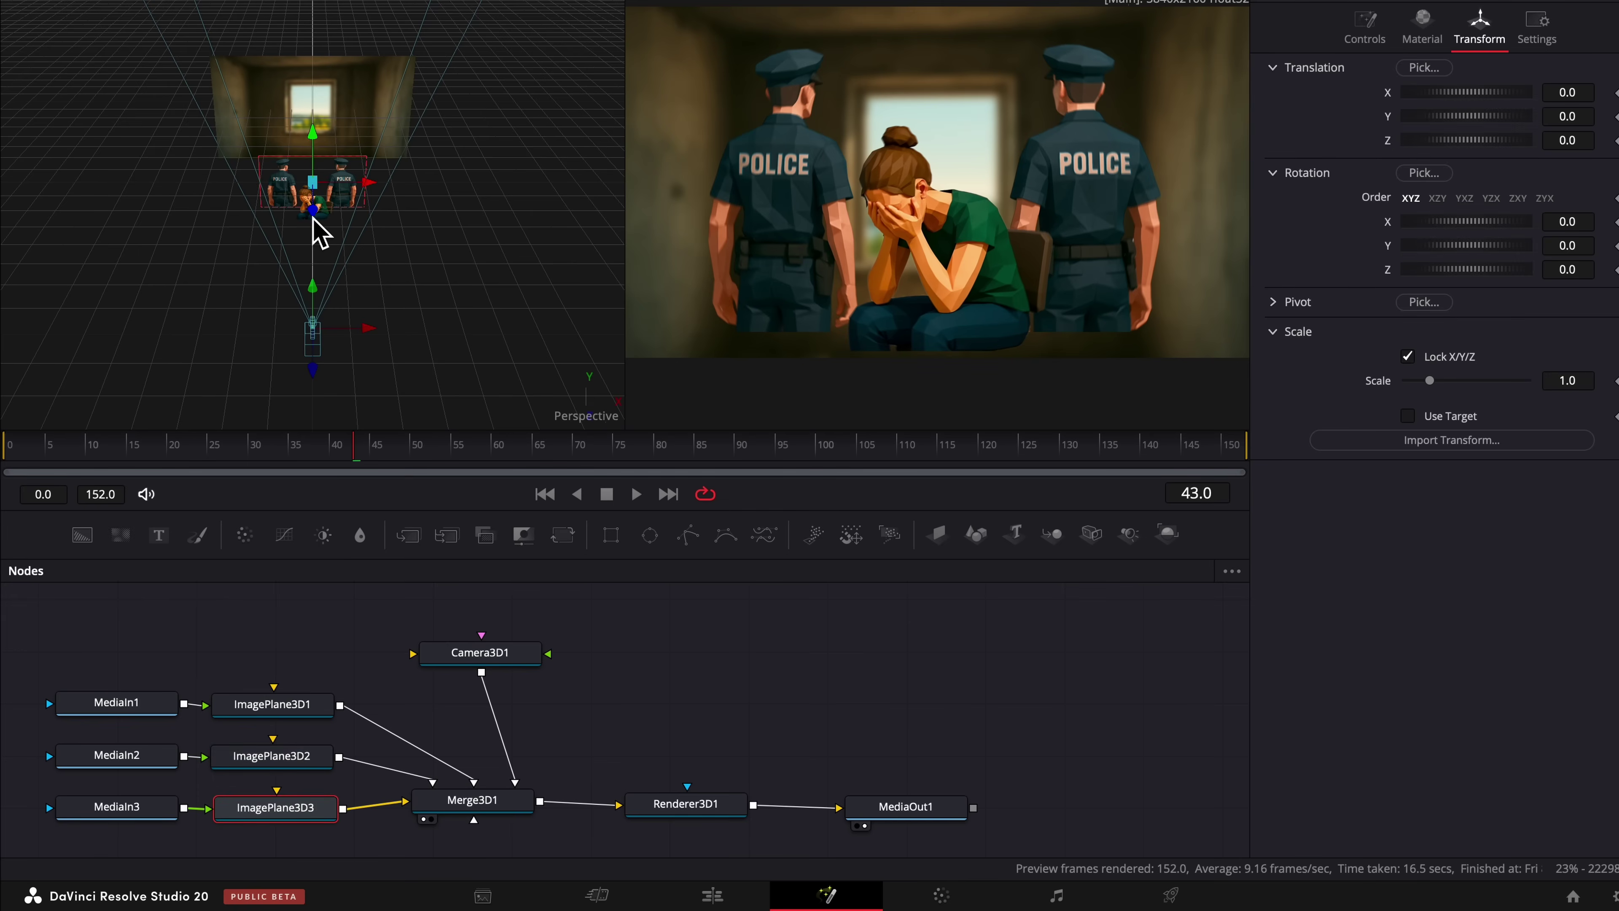
left_click_drag(313, 218, 314, 247)
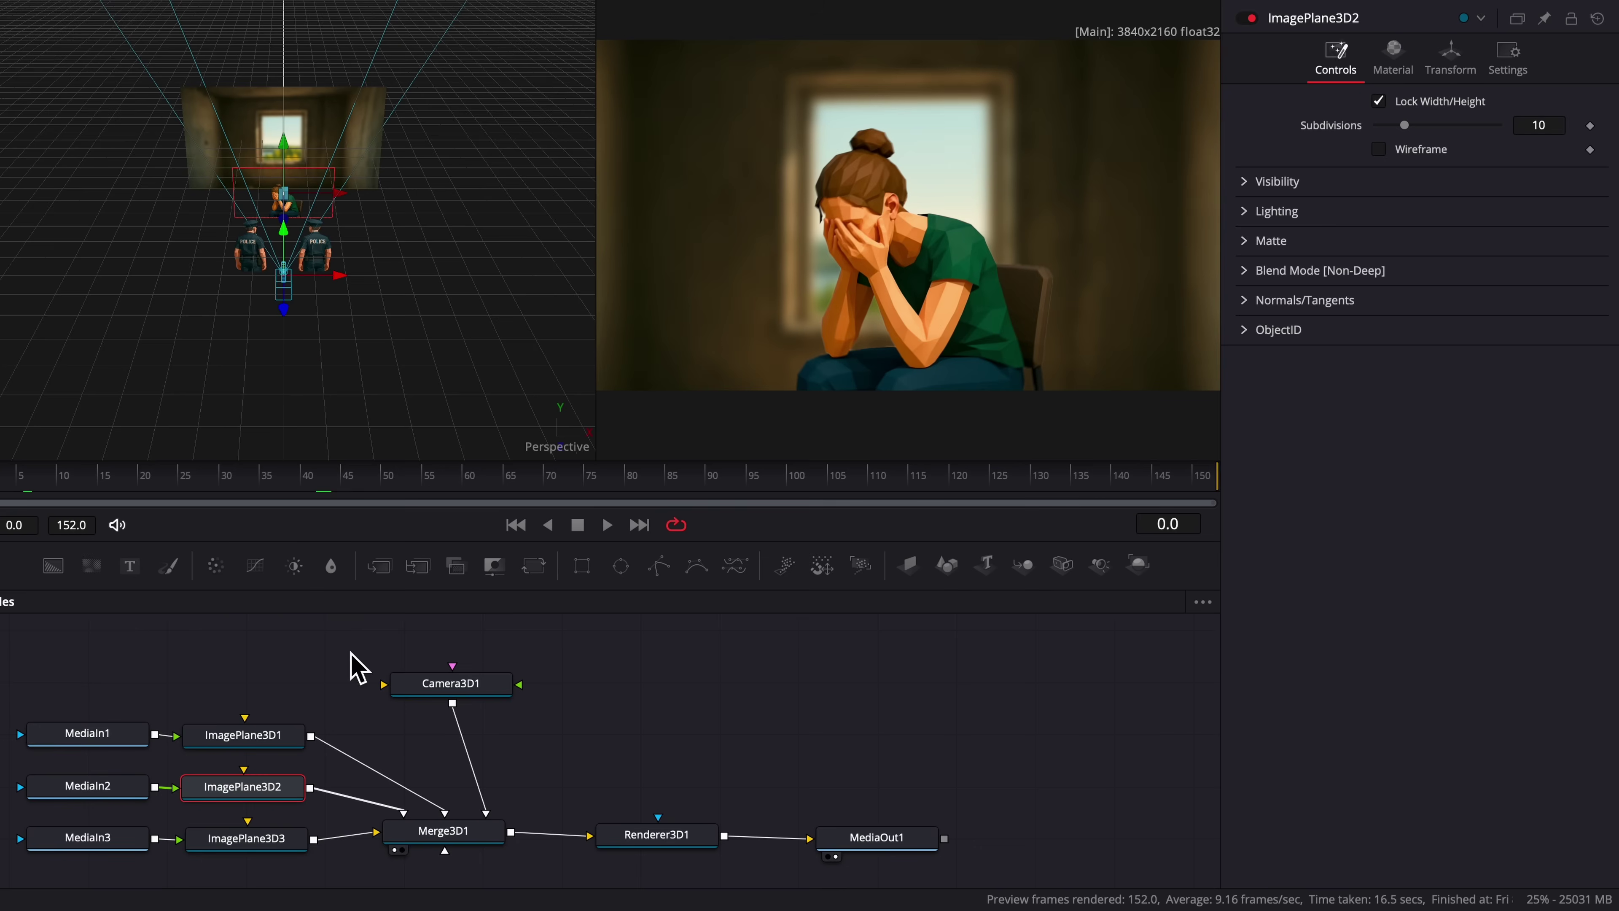
Step: Keyframe the camera pulling back on Z and tilting 2.6 on X by frame 125; scale the room to 2.953
left_click(519, 654)
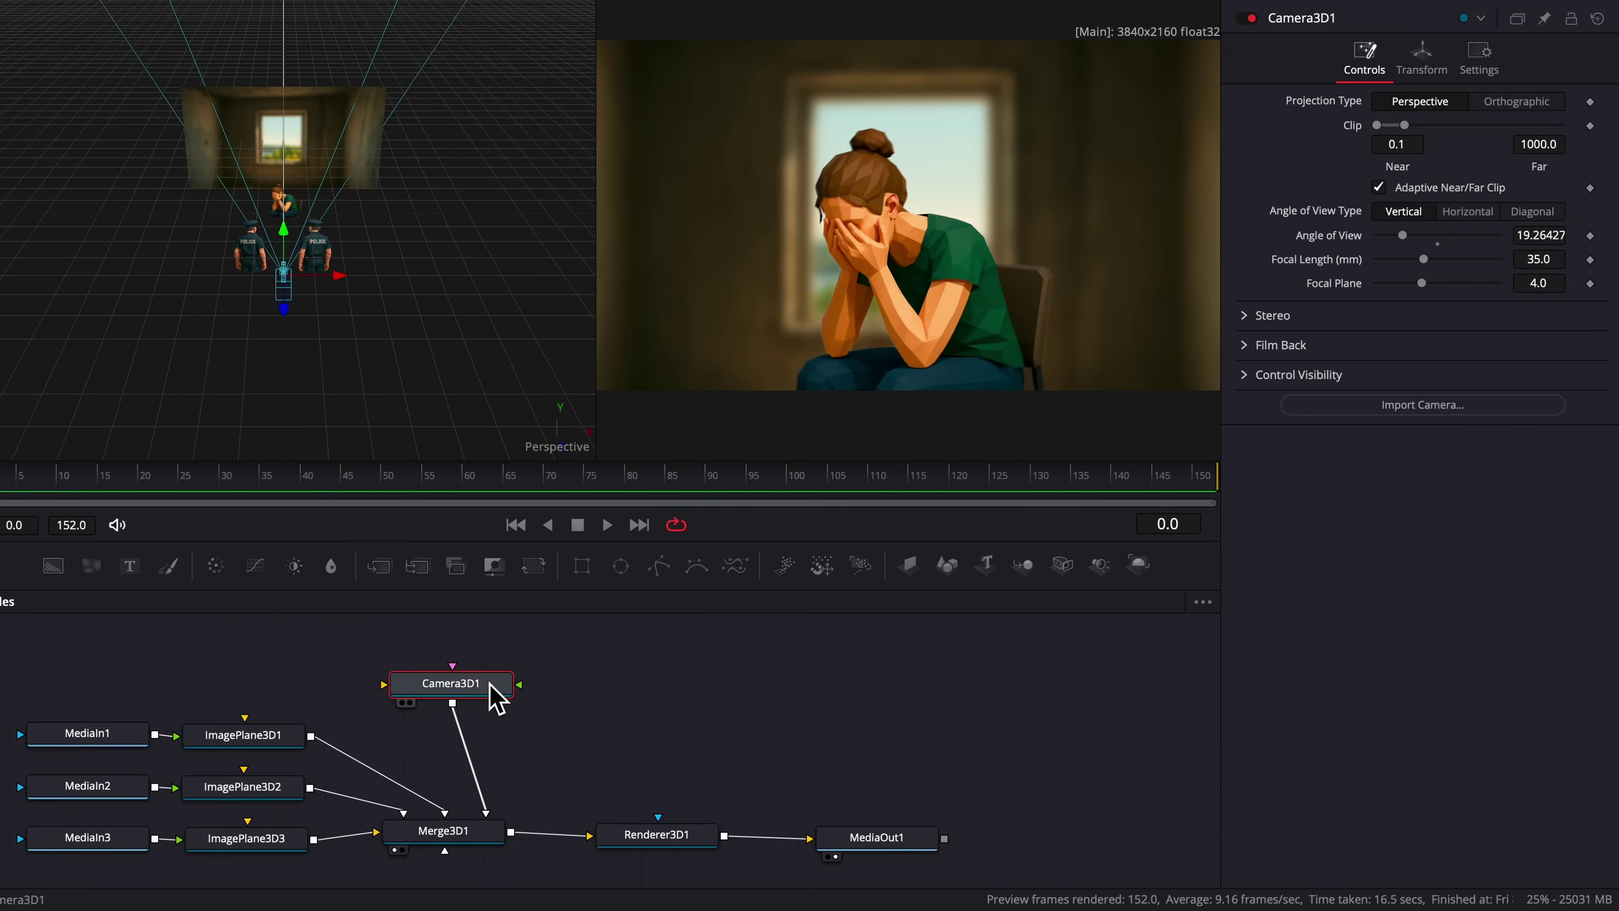
left_click(1423, 57)
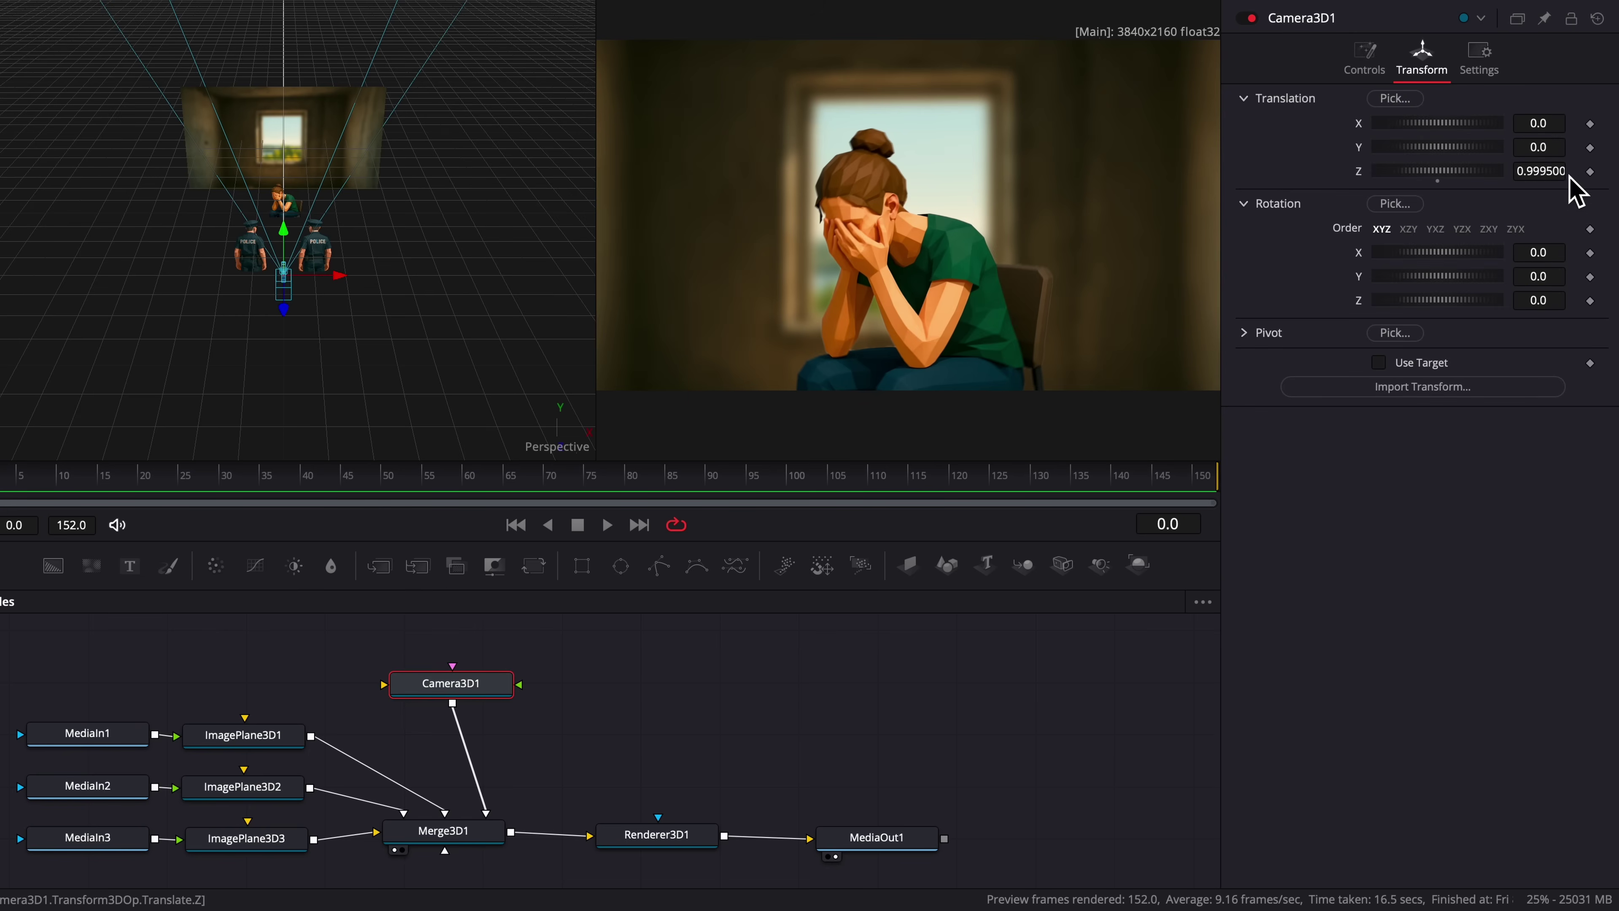
left_click(1591, 172)
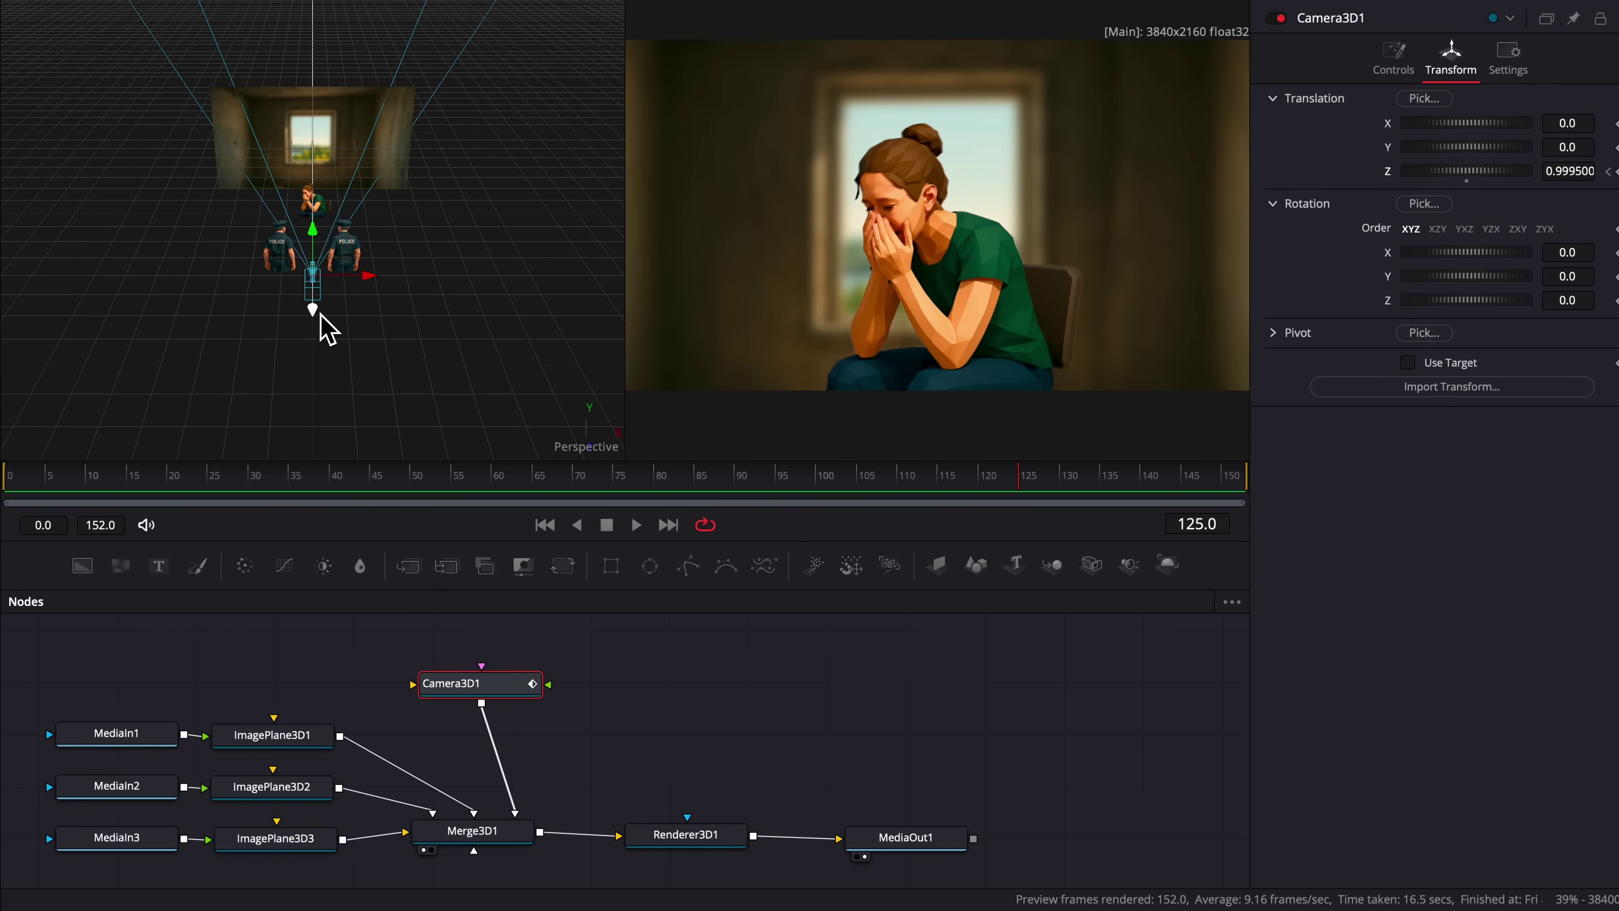
left_click_drag(287, 316, 314, 382)
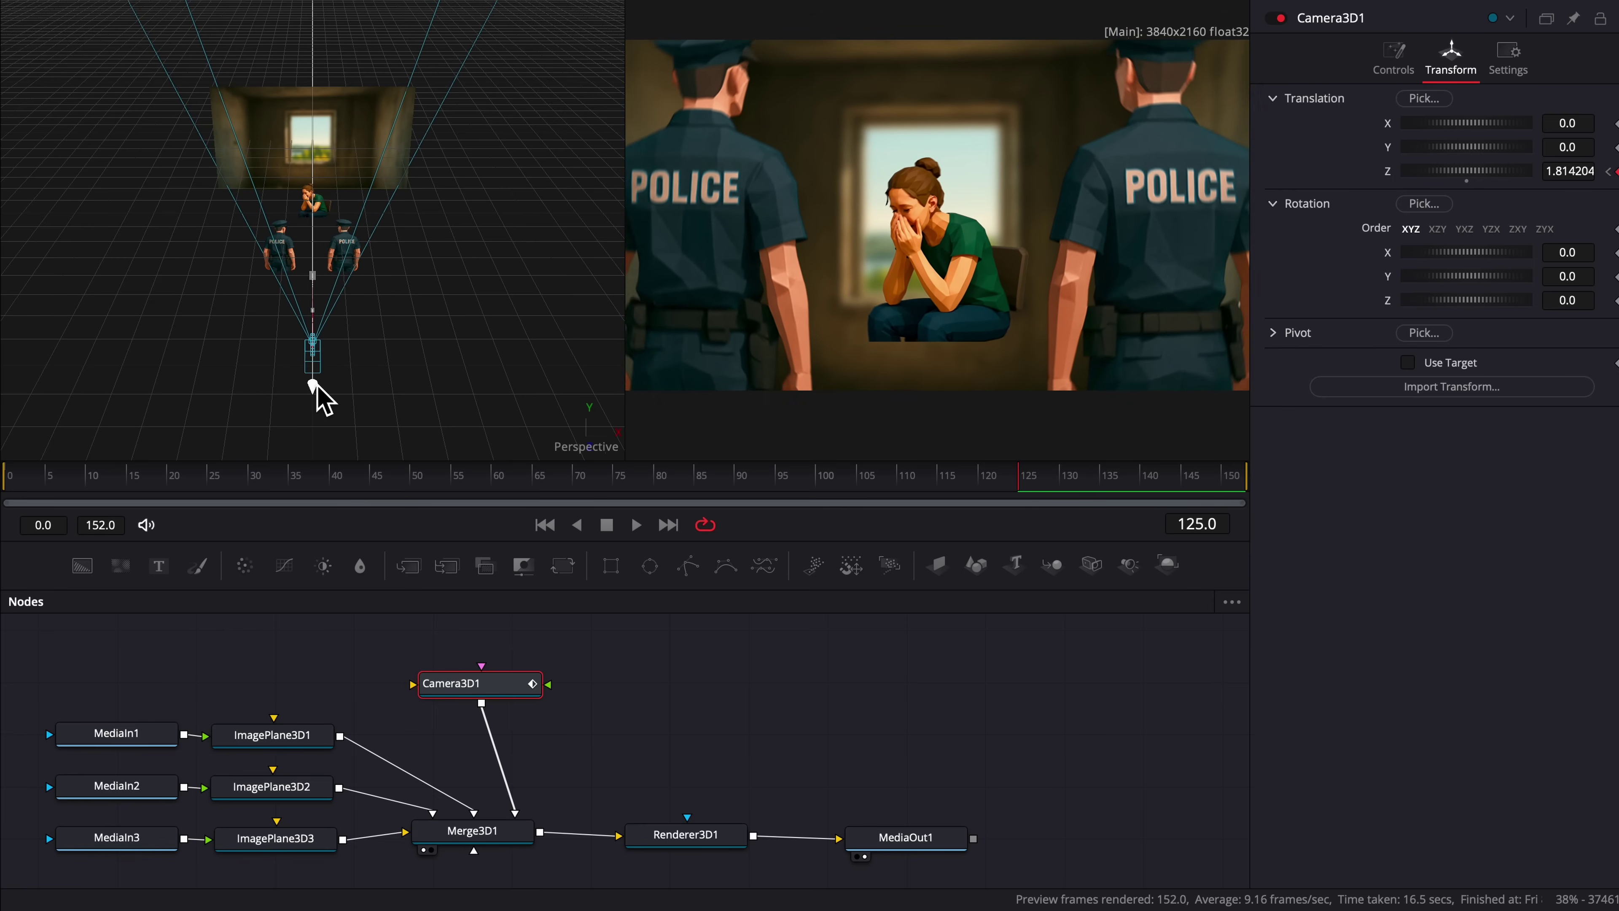
left_click_drag(178, 478, 188, 511)
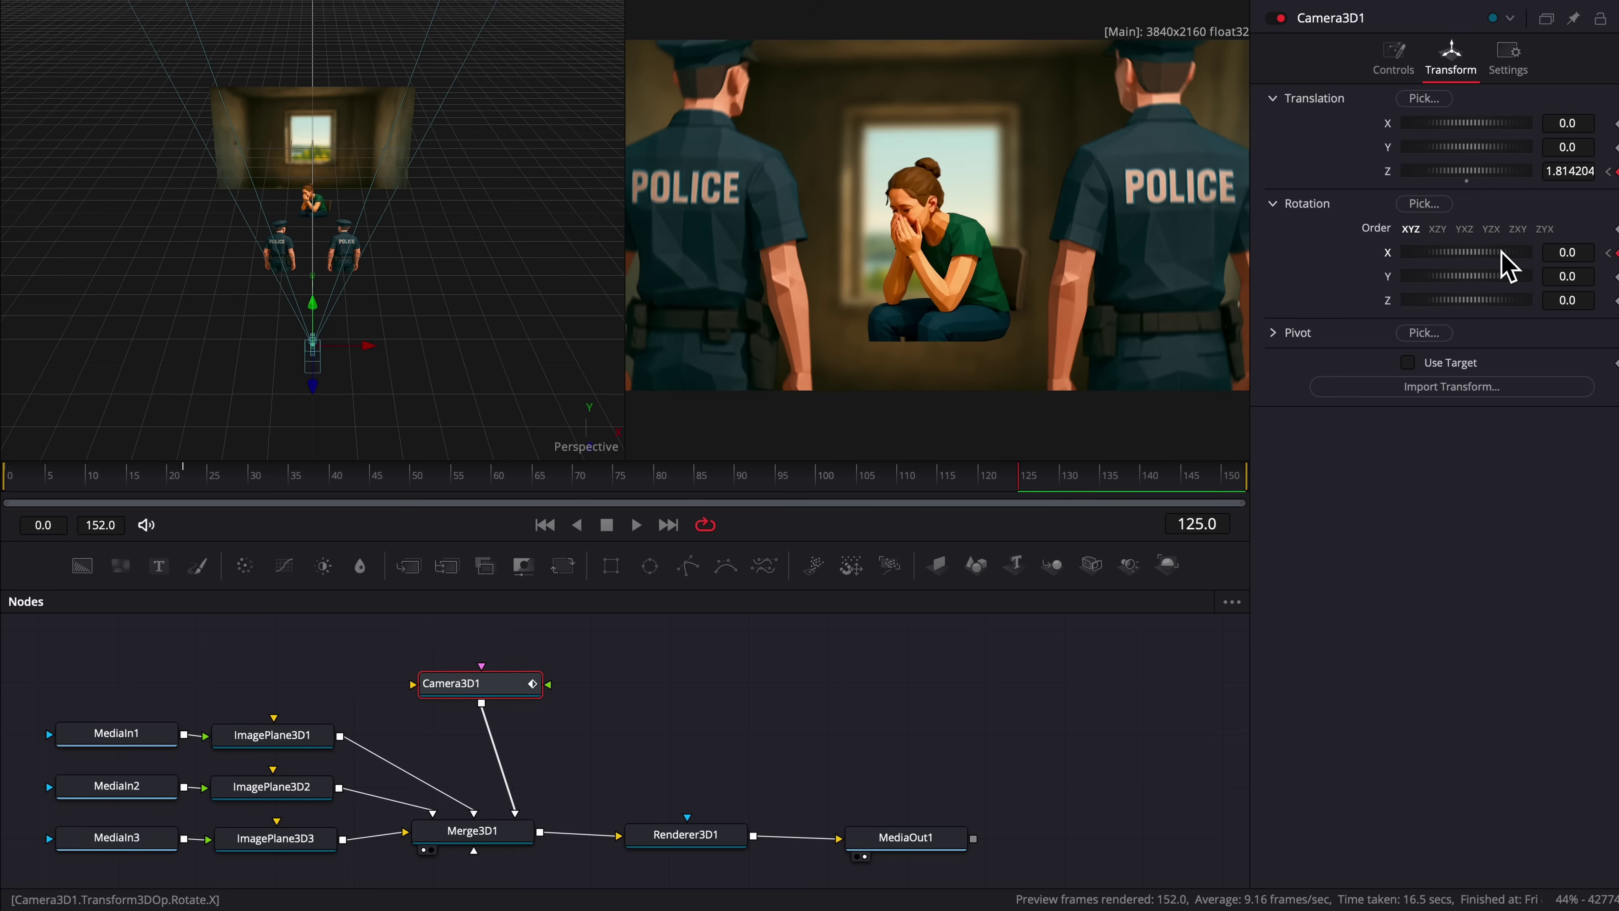
left_click_drag(1503, 264, 1507, 265)
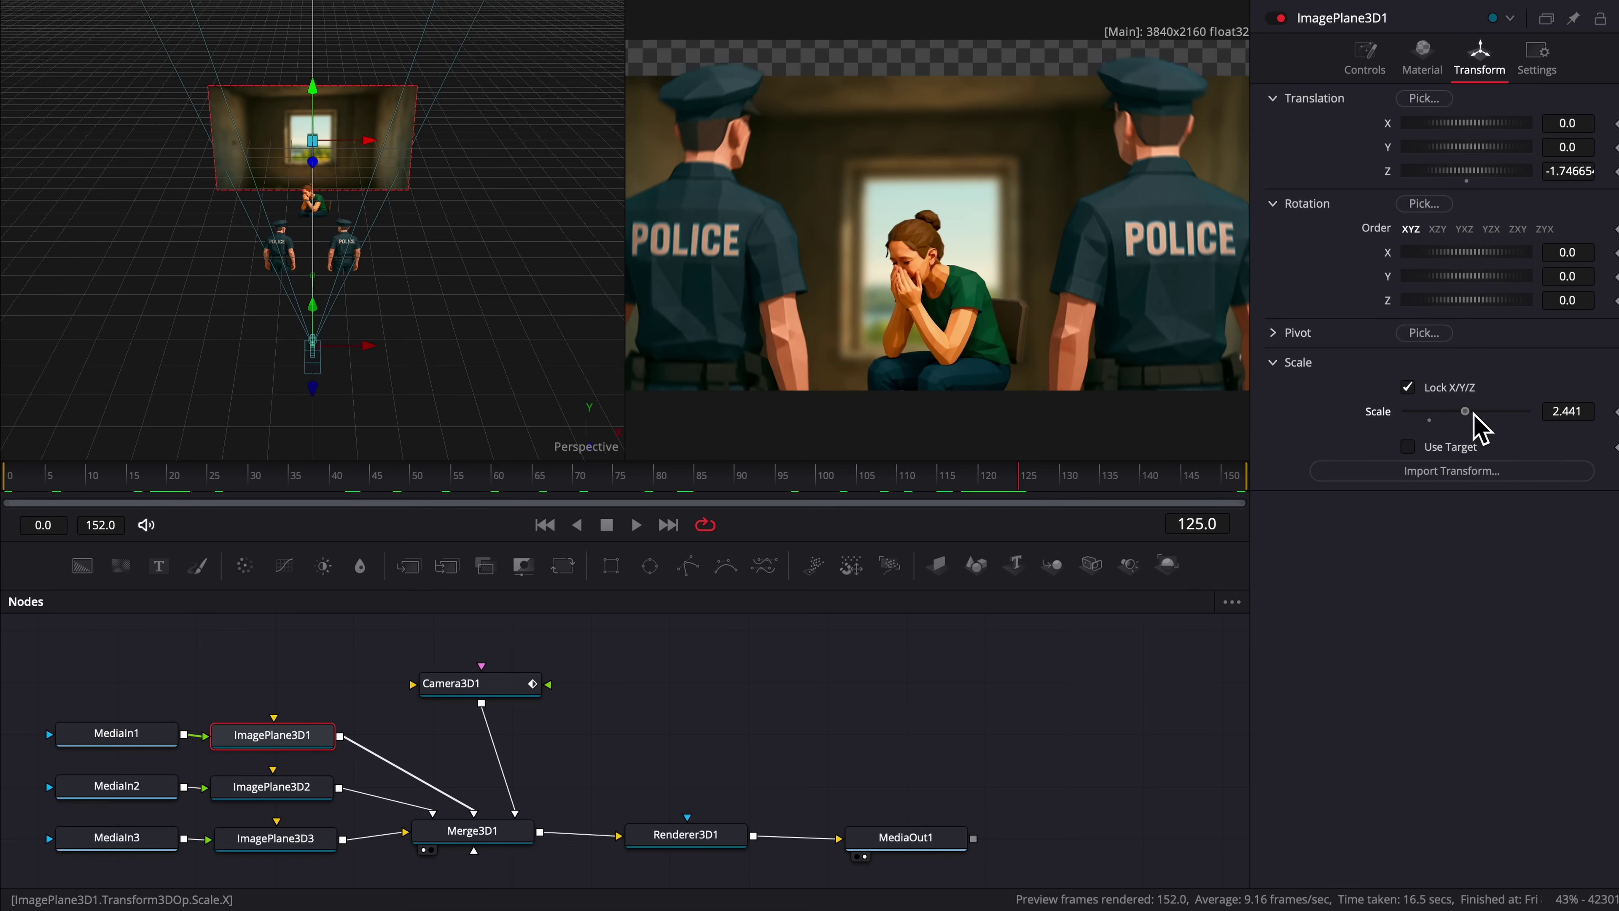
left_click_drag(1475, 418, 1487, 416)
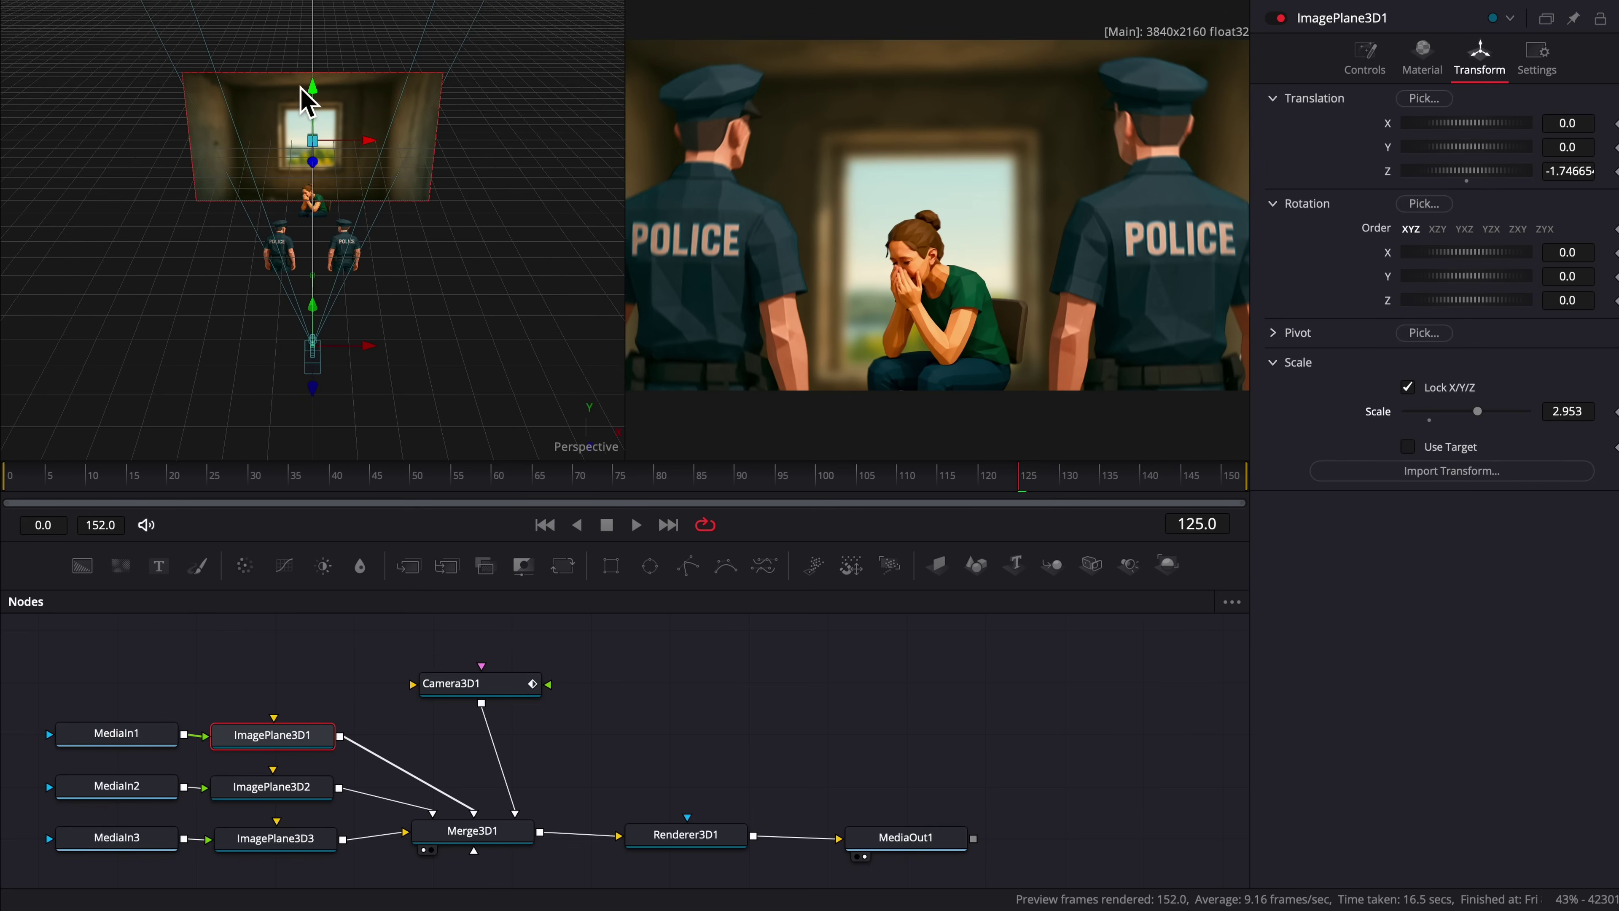
left_click_drag(313, 83, 312, 82)
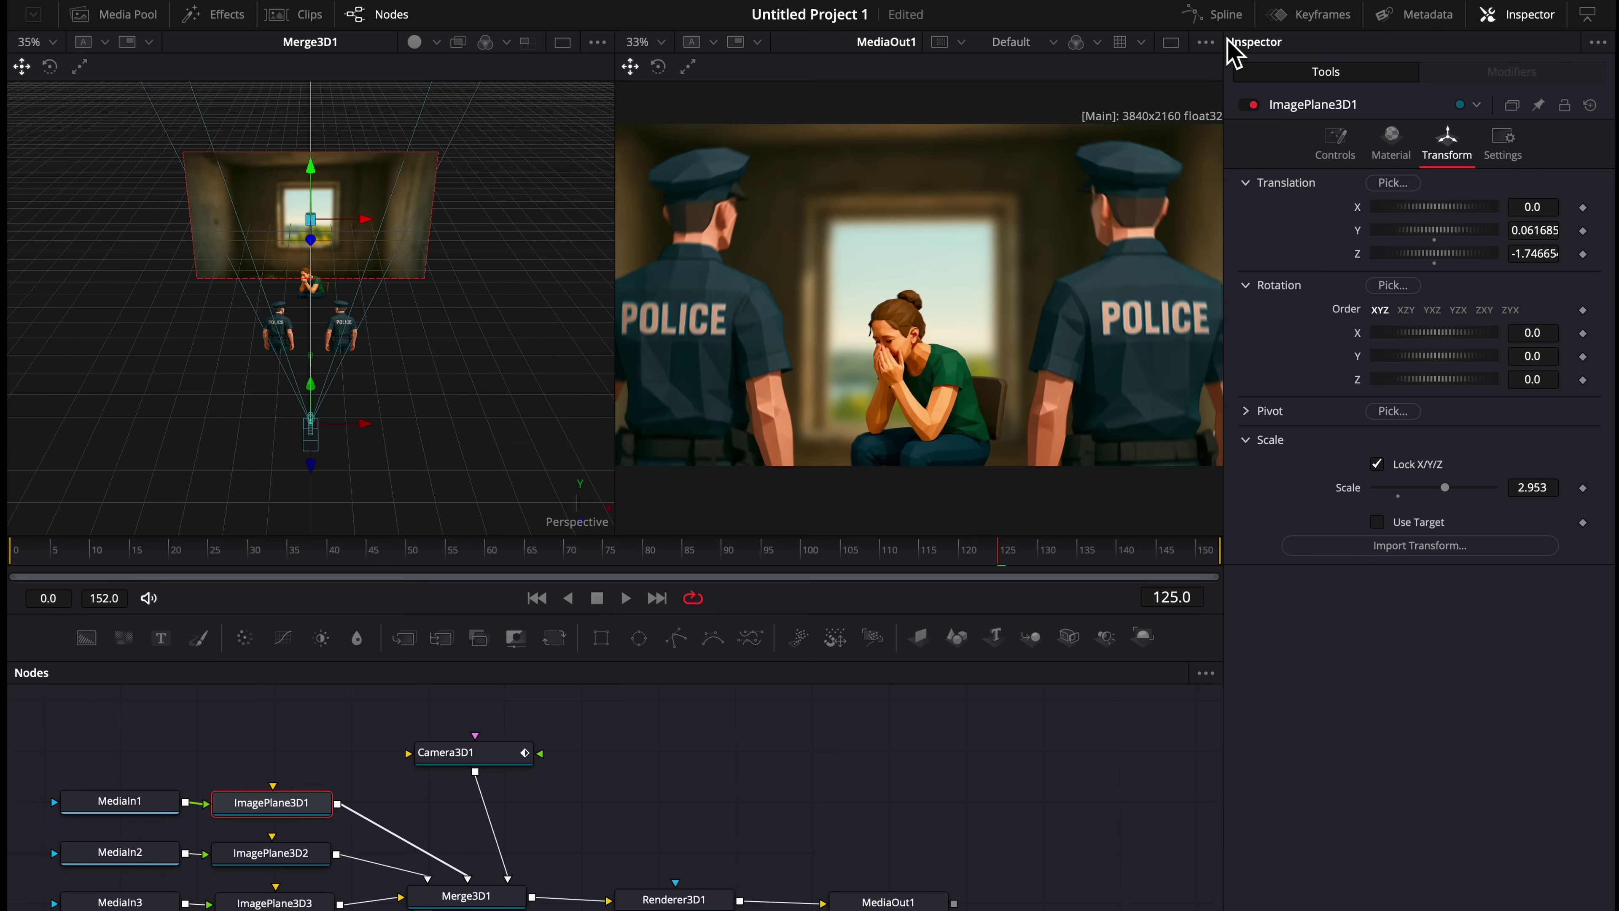
Step: Select all the camera keyframes in the Spline view and add an adjustment clip above the shot
left_click(1222, 15)
left_click(644, 721)
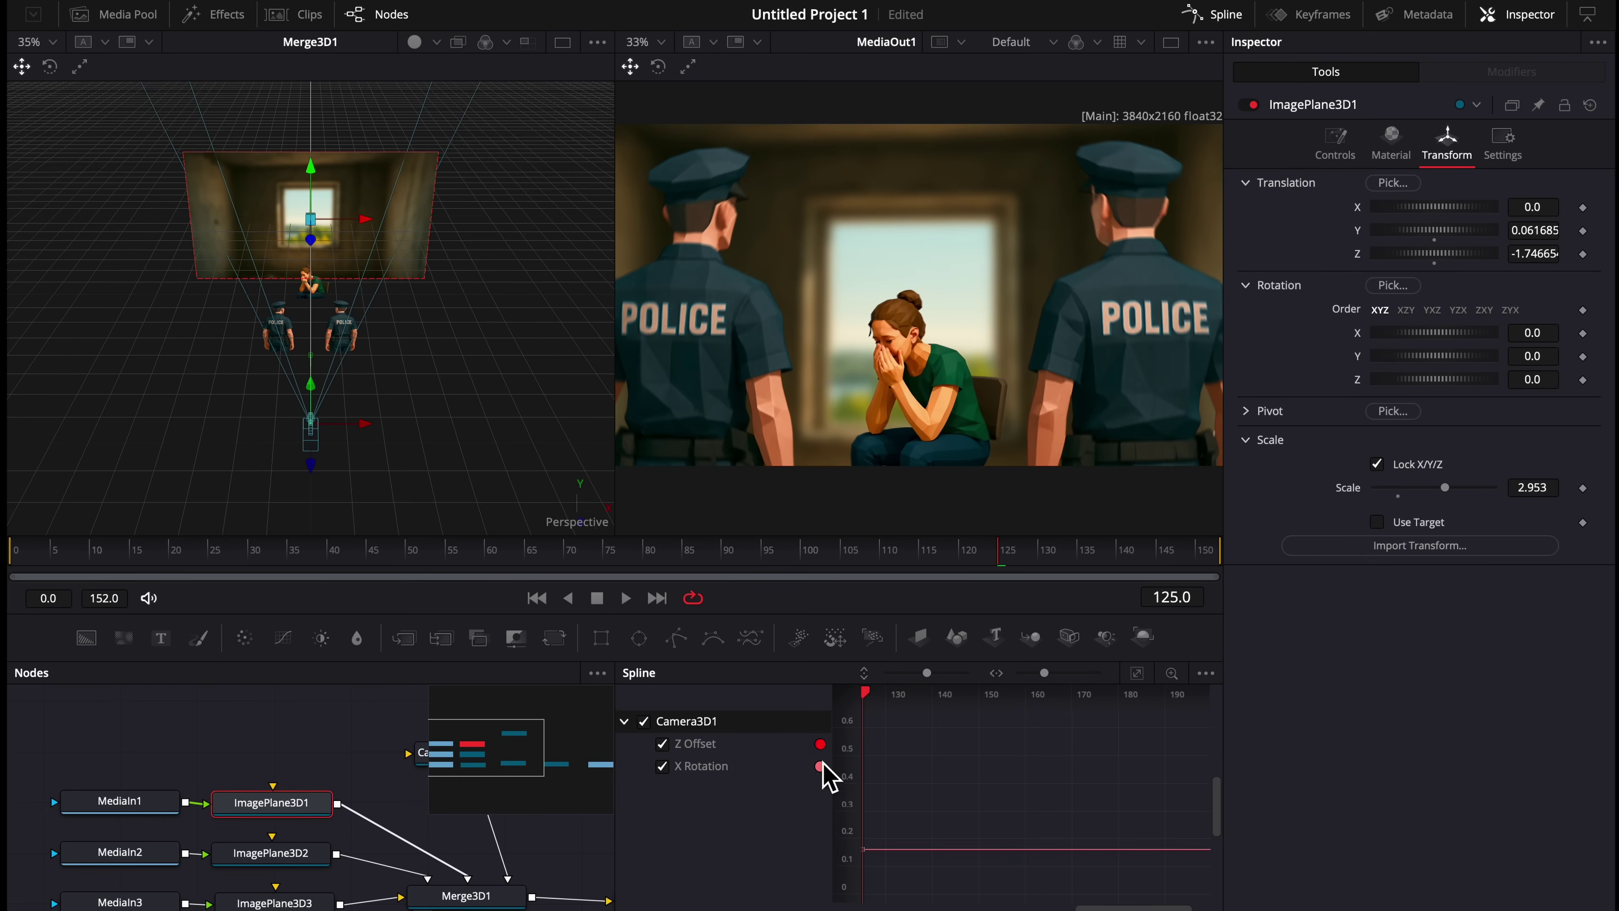
left_click(1144, 677)
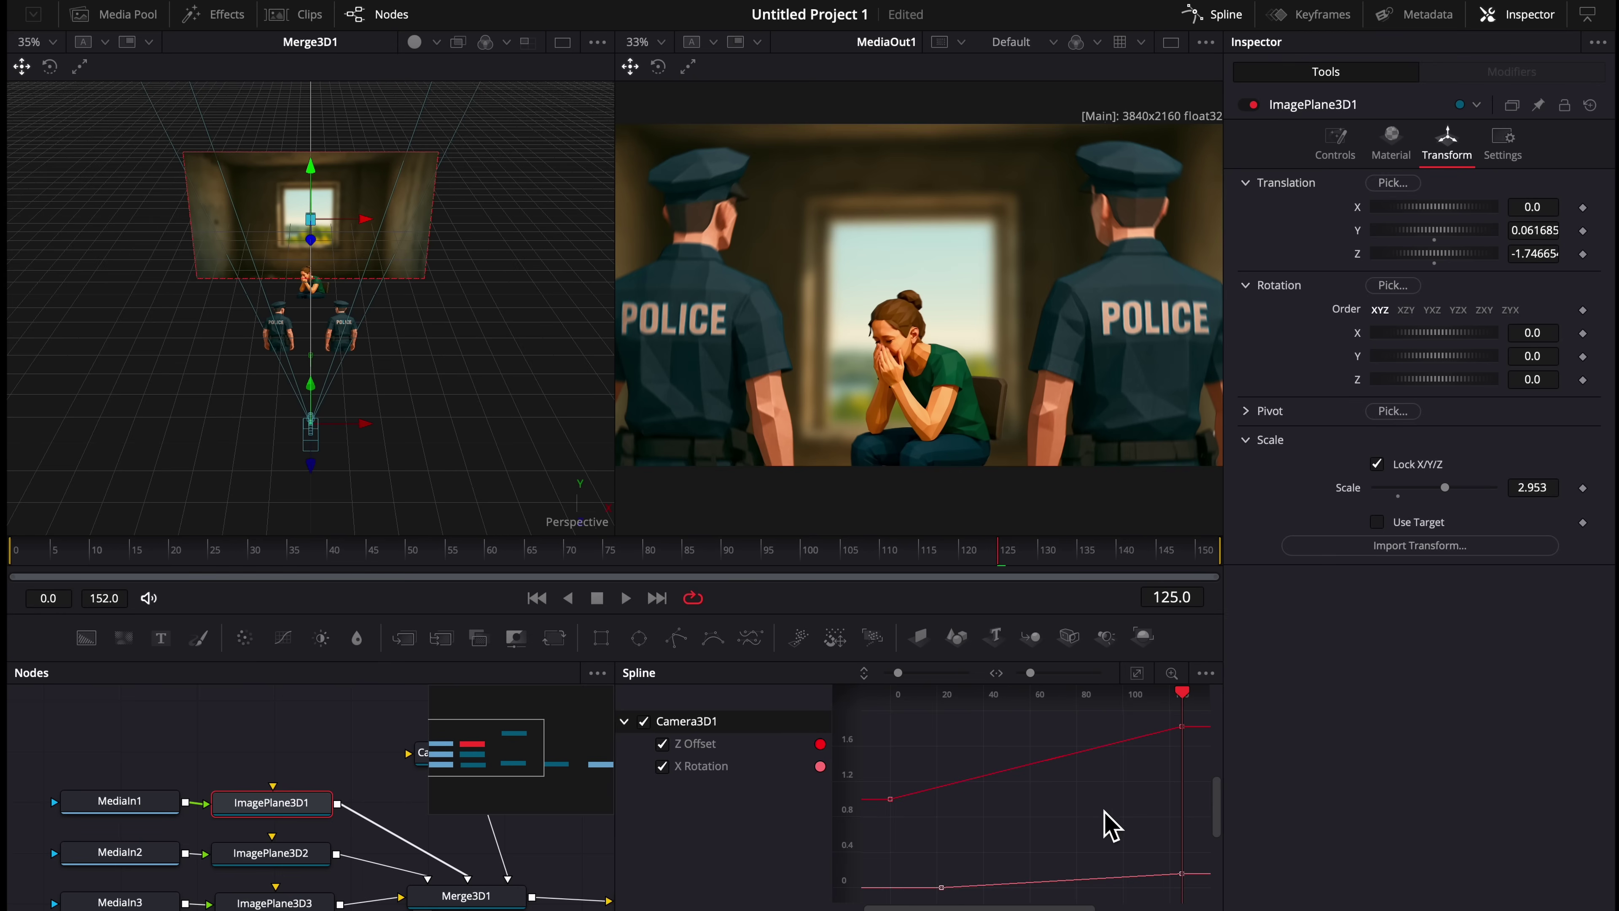
scroll(1111, 827, "down", 3)
left_click_drag(1173, 747, 994, 873)
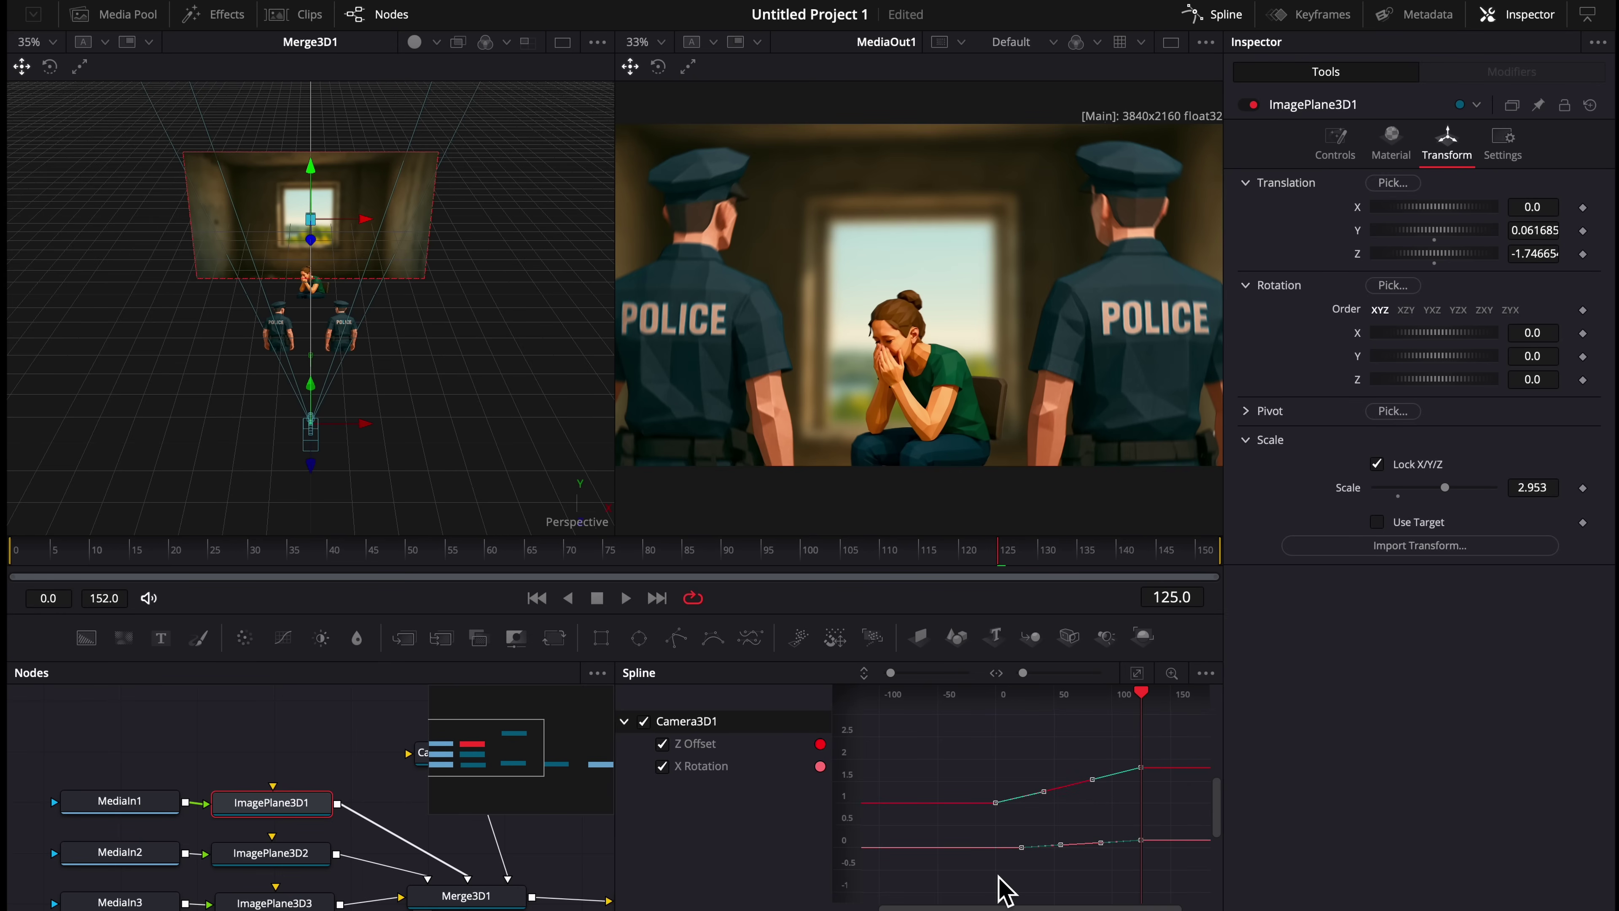
left_click_drag(271, 104, 899, 857)
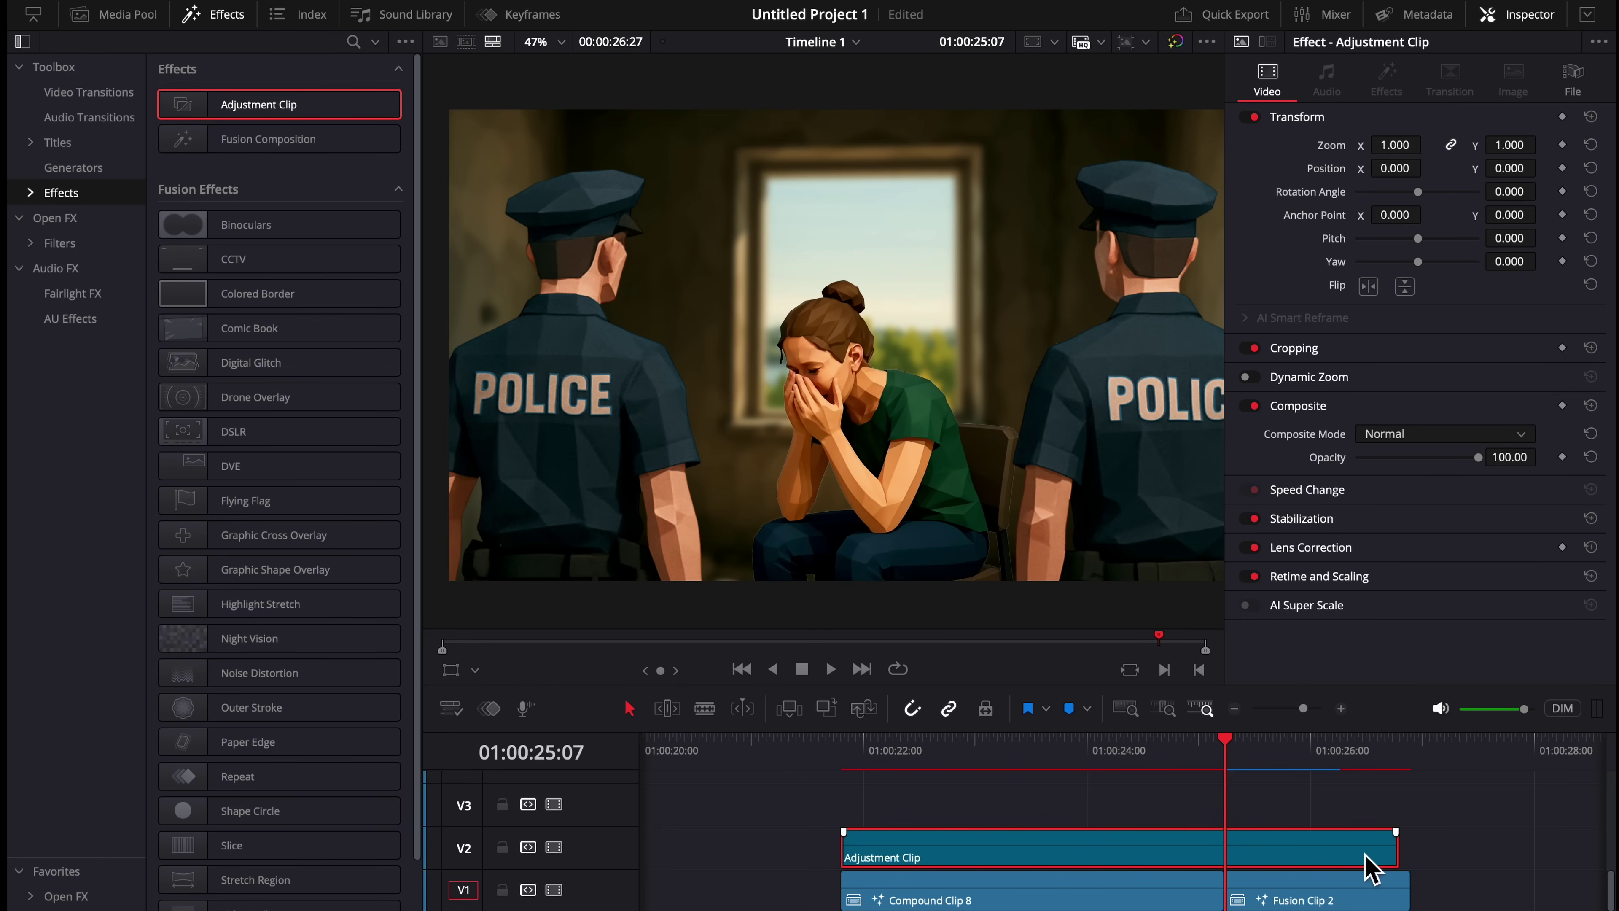
Step: Apply Vignette to the adjustment clip and raise its softness to 1.000
left_click(353, 41)
type("vi")
left_click_drag(255, 149, 1071, 854)
left_click_drag(1422, 321, 1495, 336)
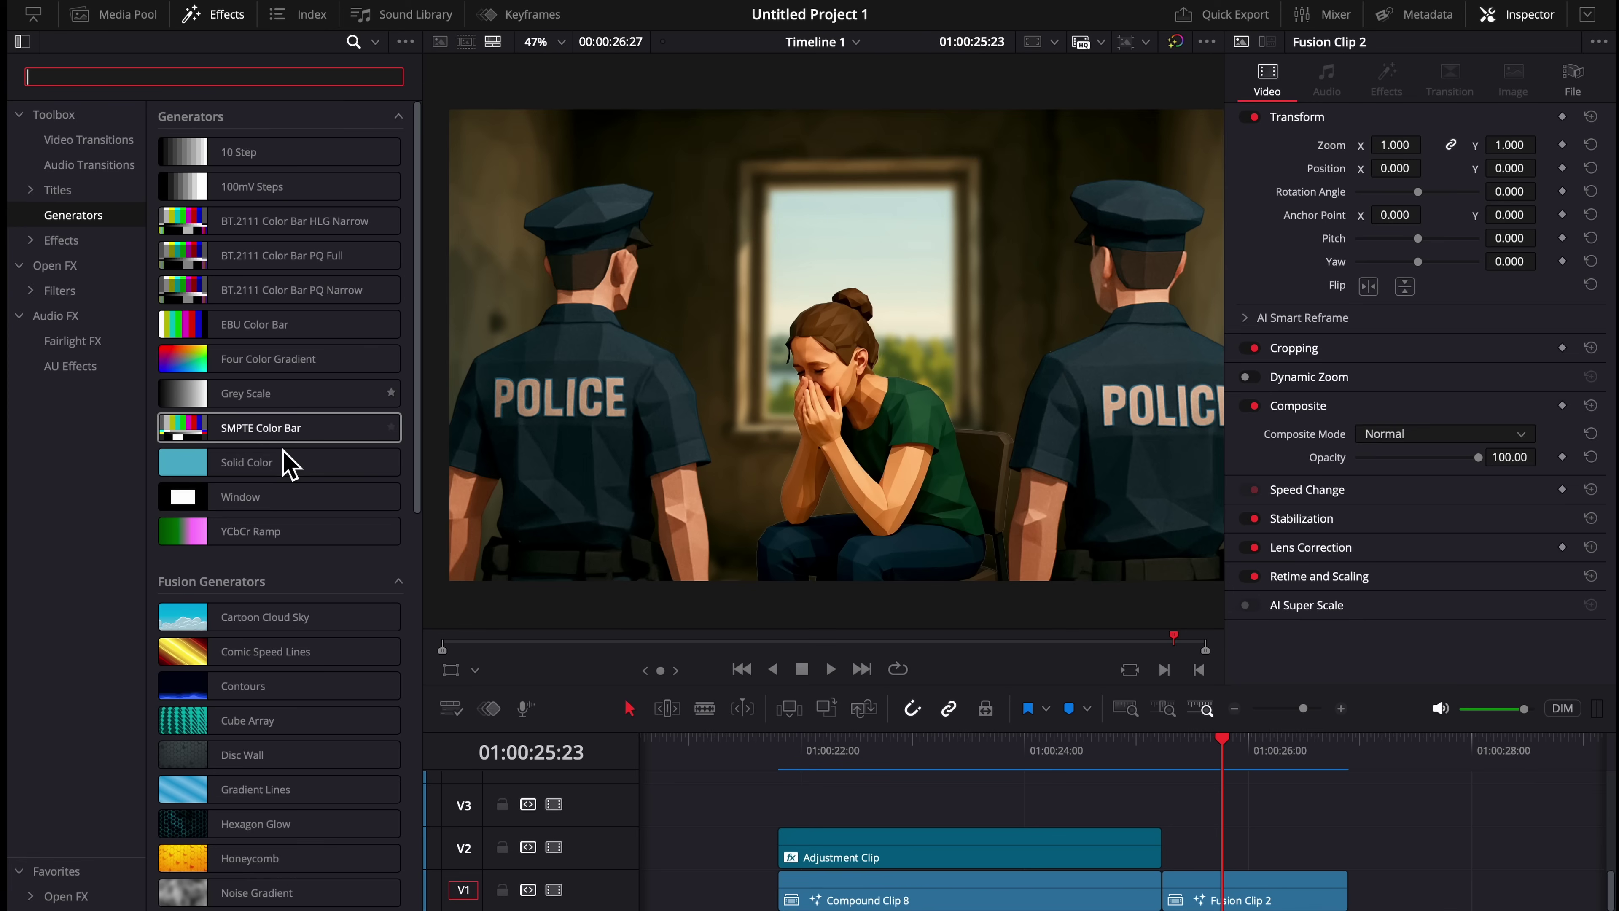
Step: Add a white solid colour on V2 blended in Difference mode
left_click_drag(286, 461, 1232, 851)
left_click(1380, 185)
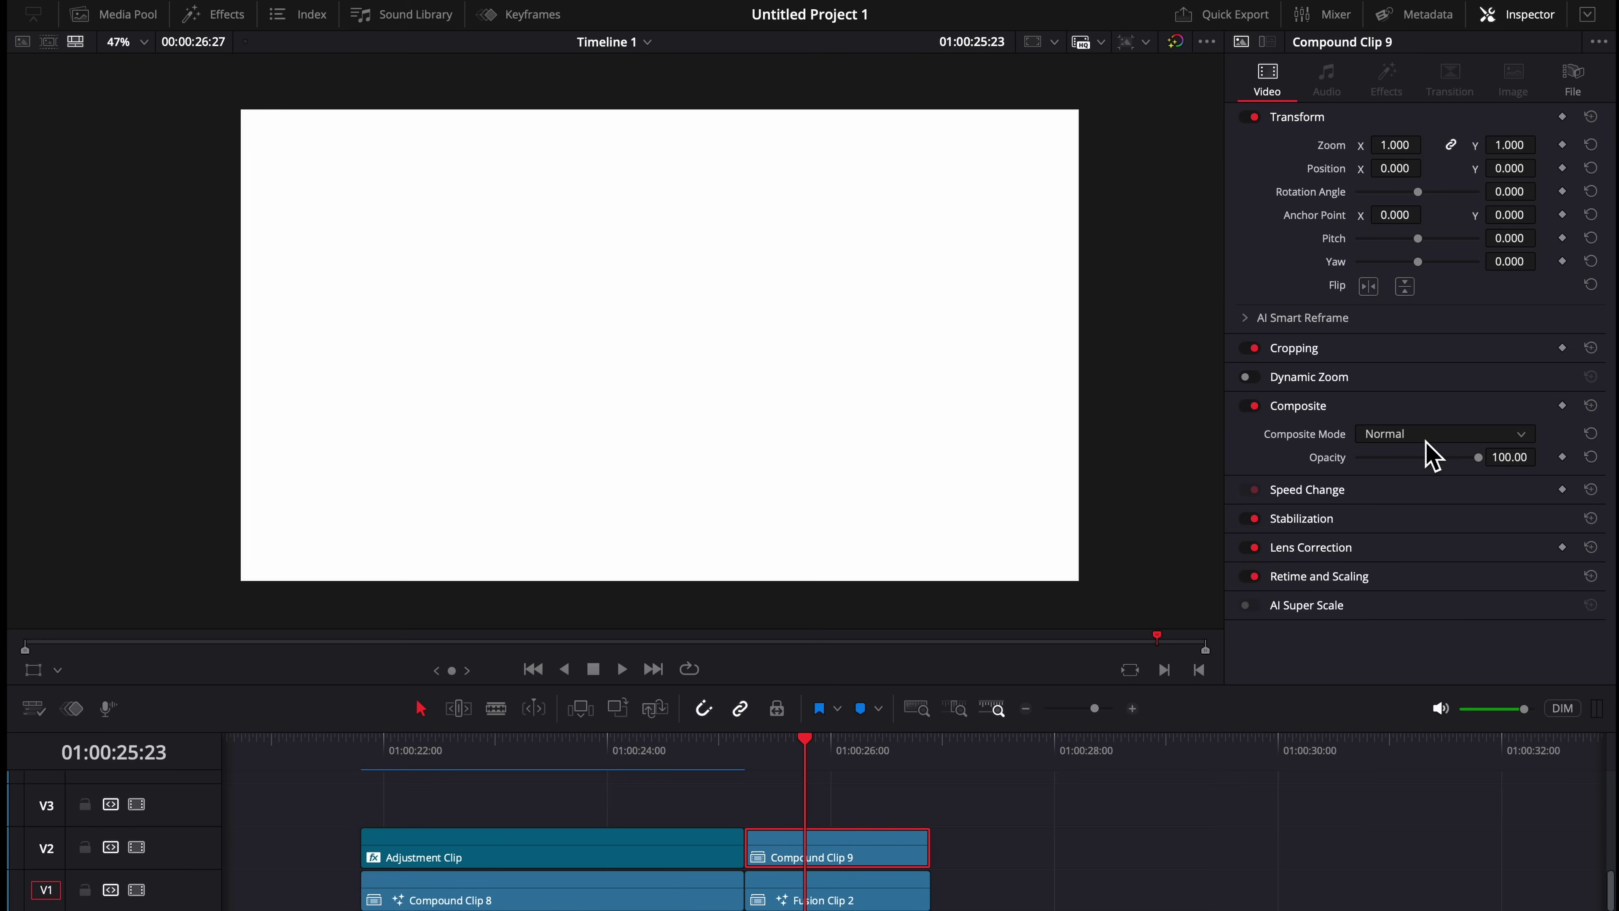
left_click(1428, 435)
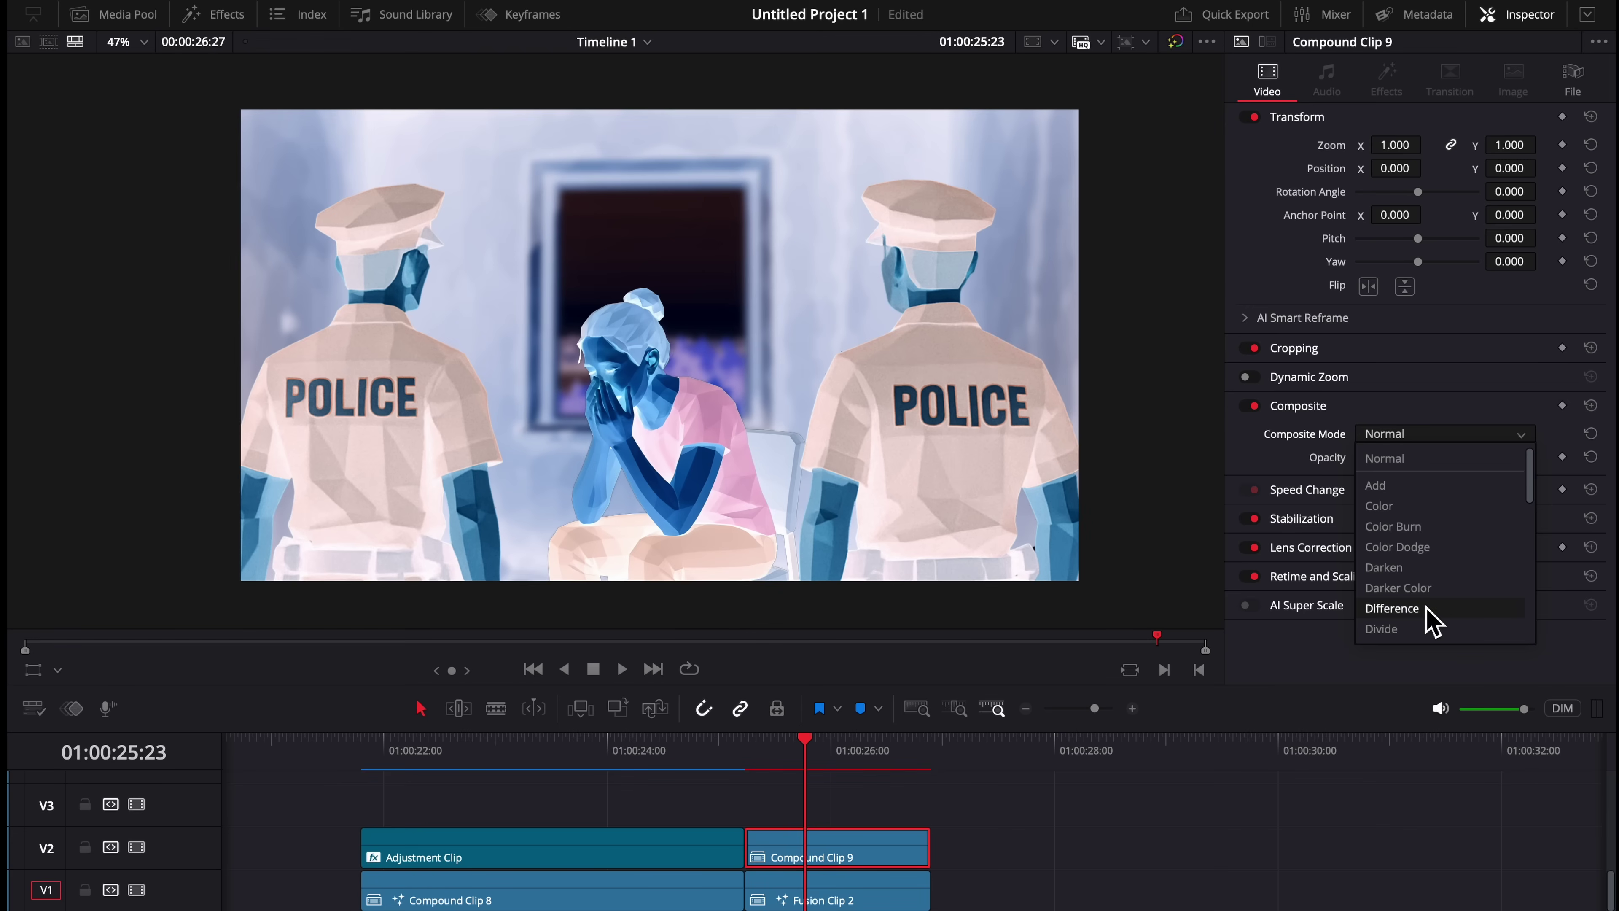
left_click(1428, 610)
Step: Align the Camera Recording Distortion overlay with the shot in Screen mode and play it back
left_click(714, 750)
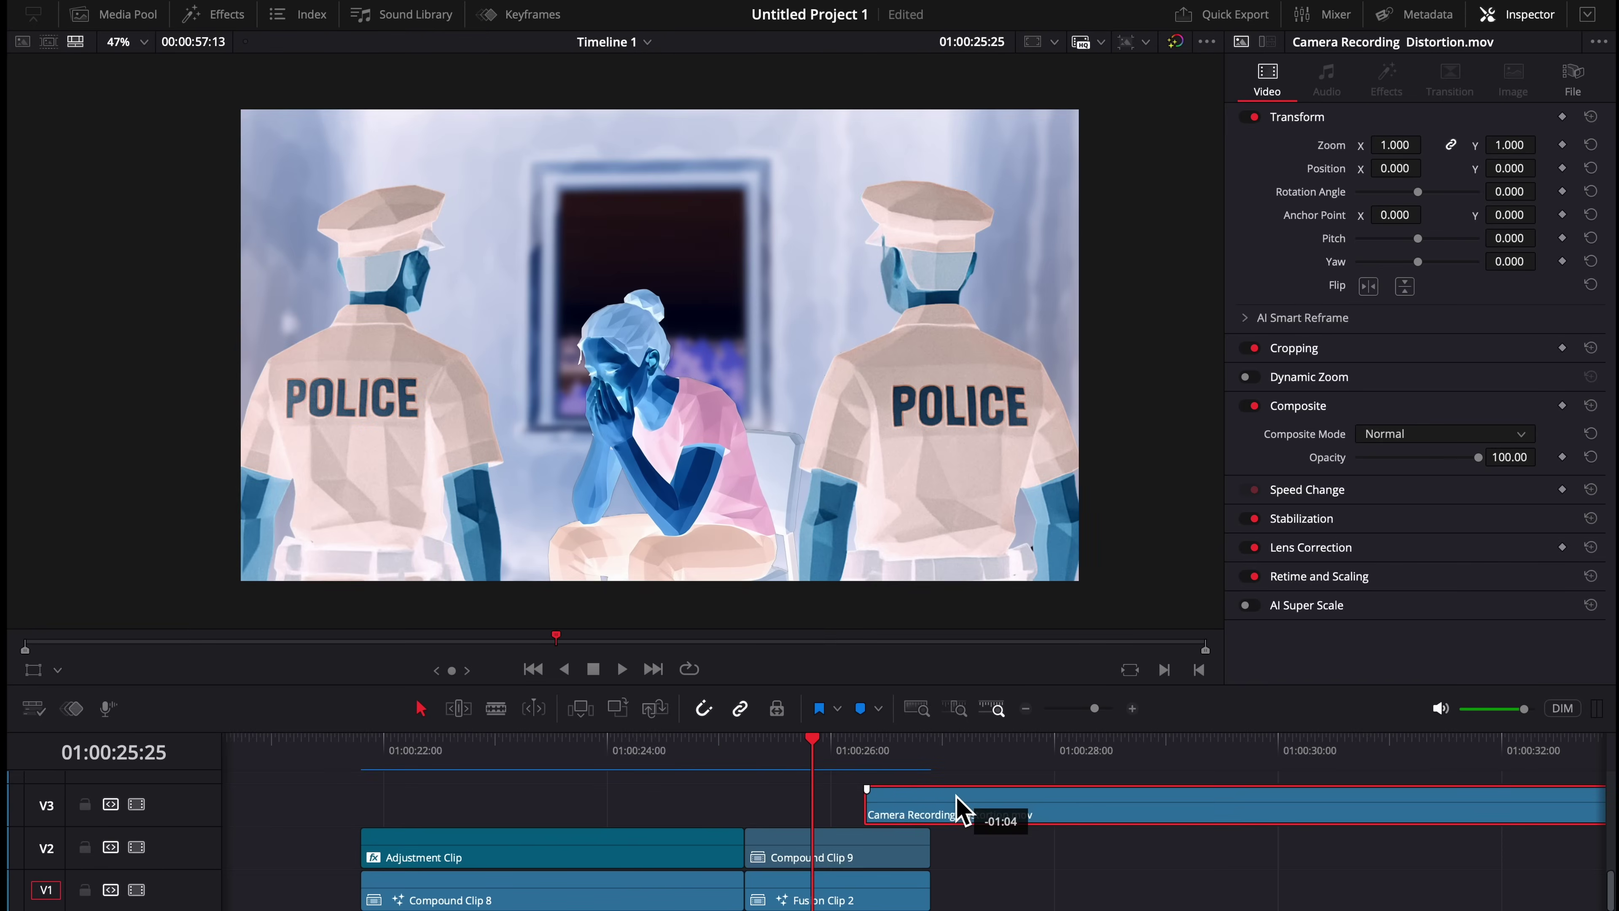
left_click_drag(957, 803, 840, 805)
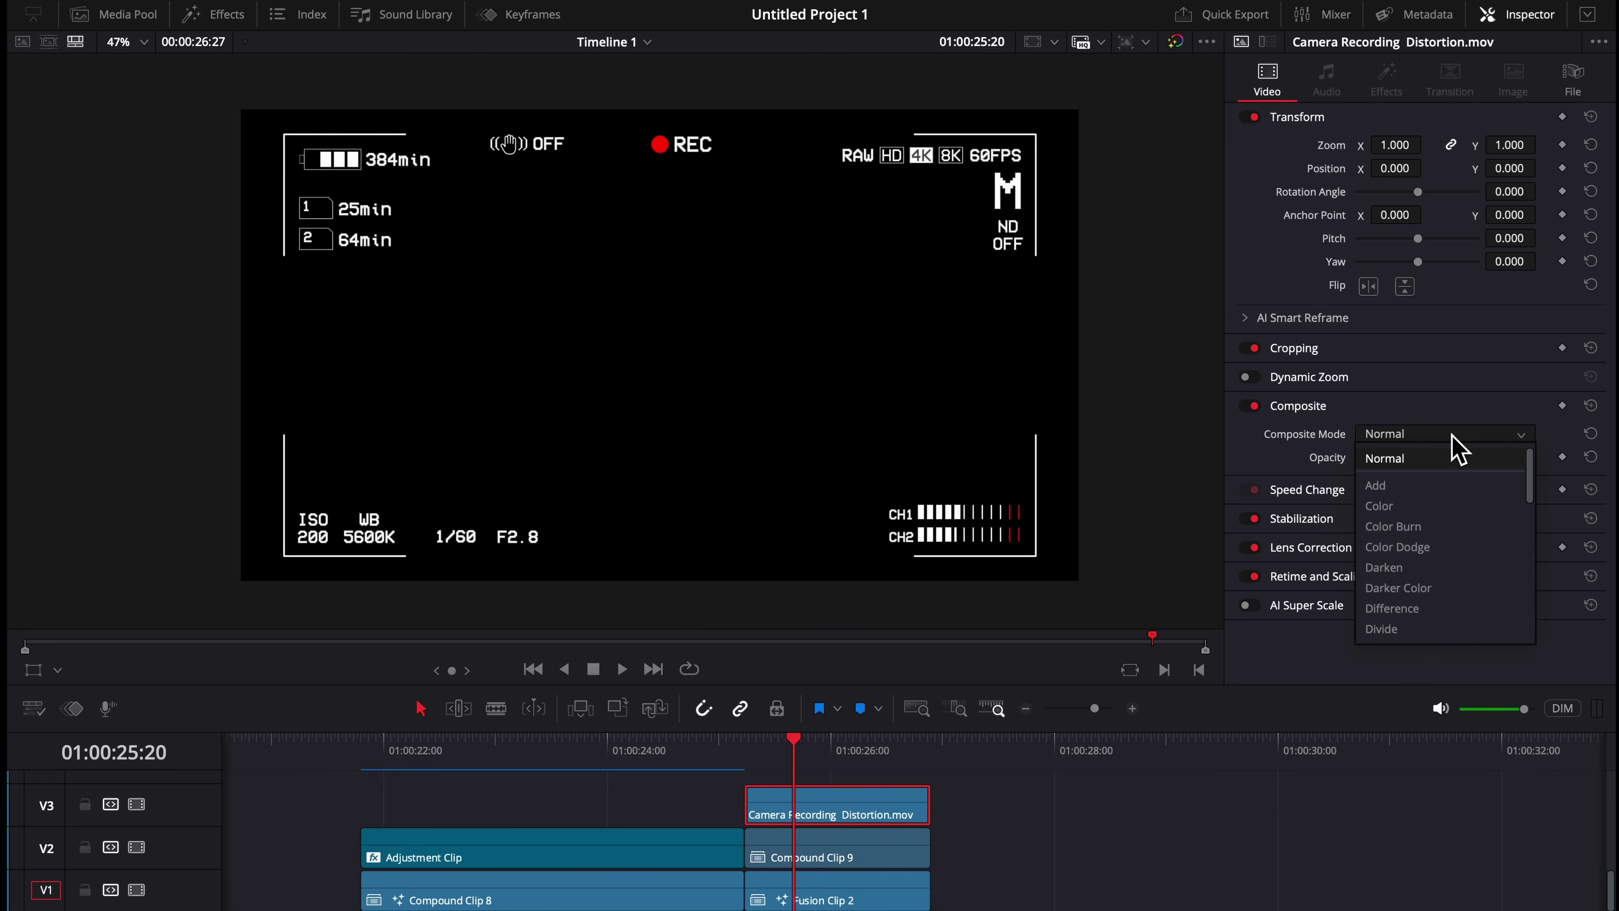
scroll(1447, 562, "down", 5)
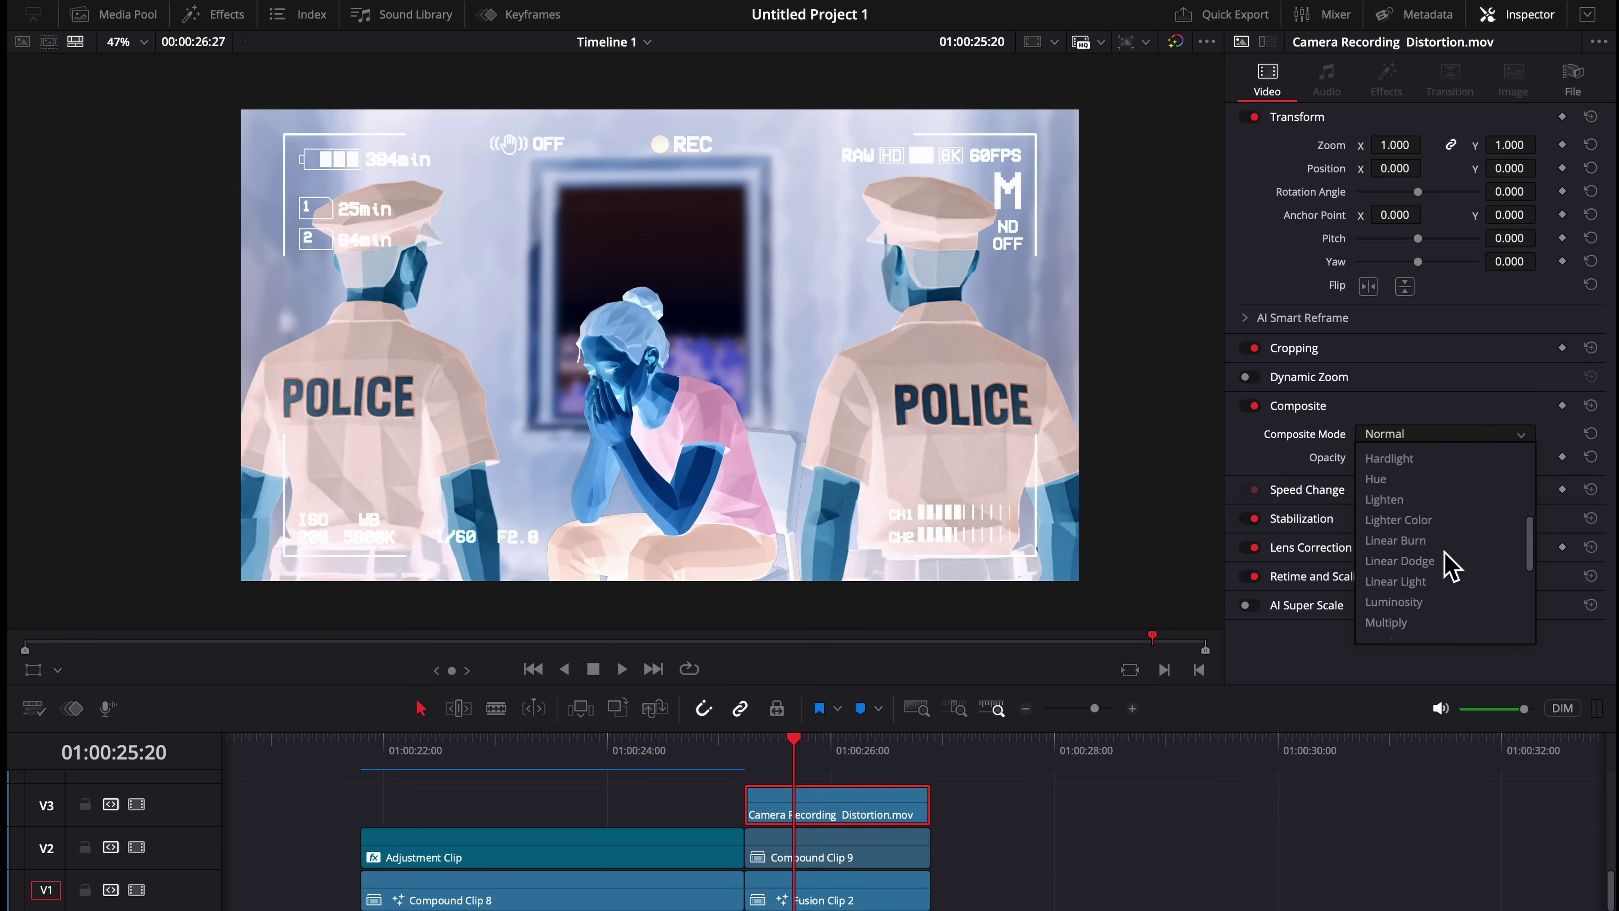
left_click(1437, 581)
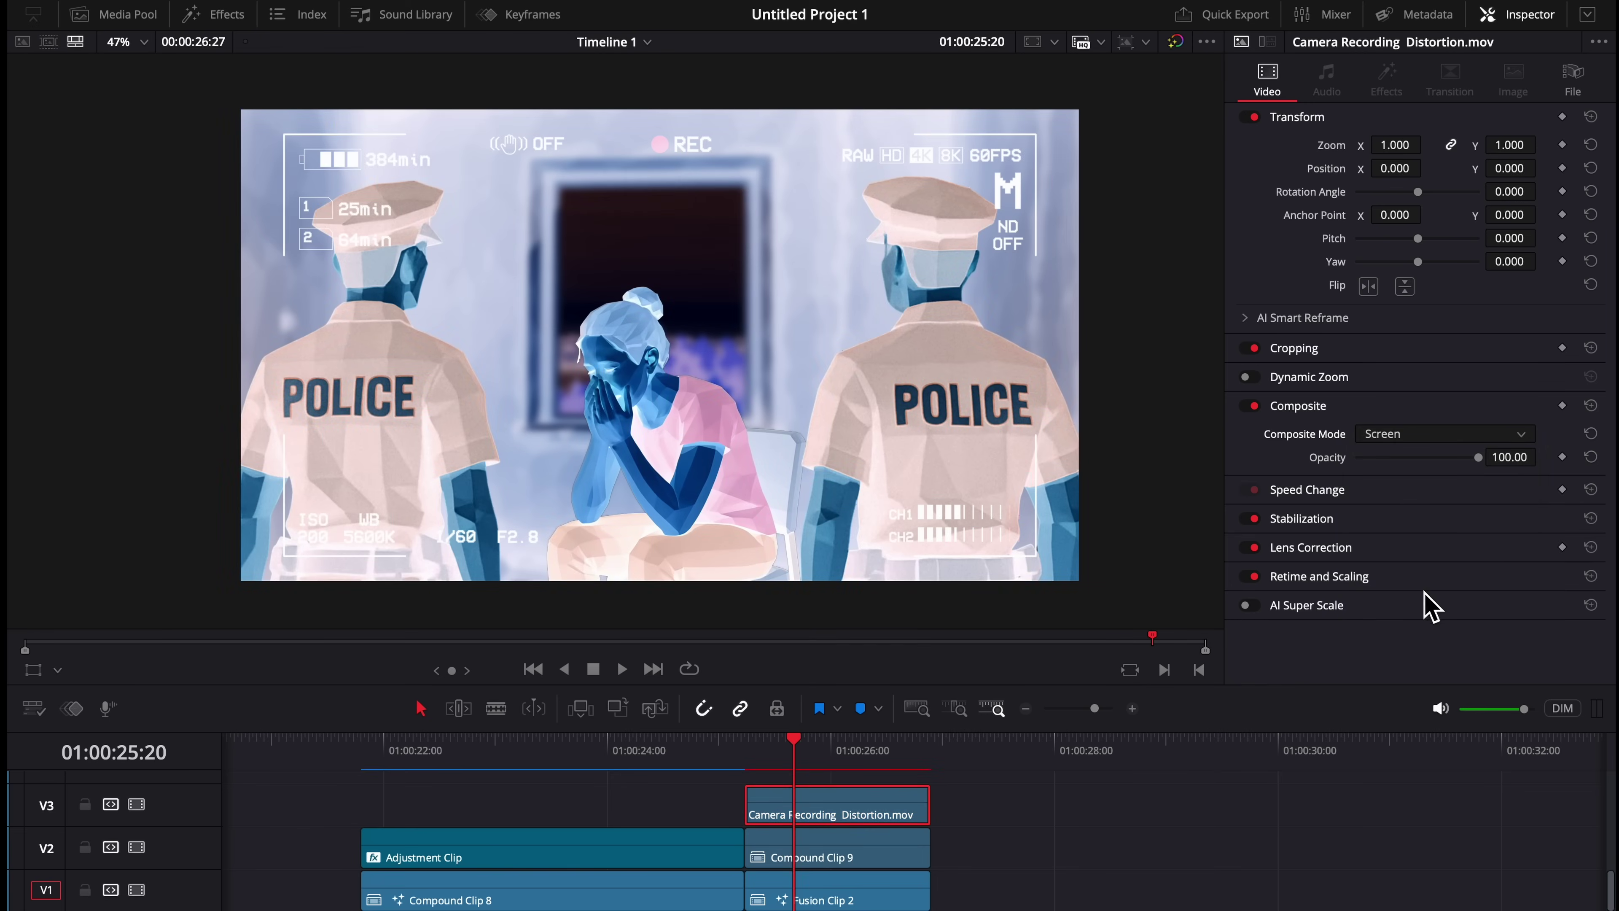
left_click(699, 743)
left_click(622, 668)
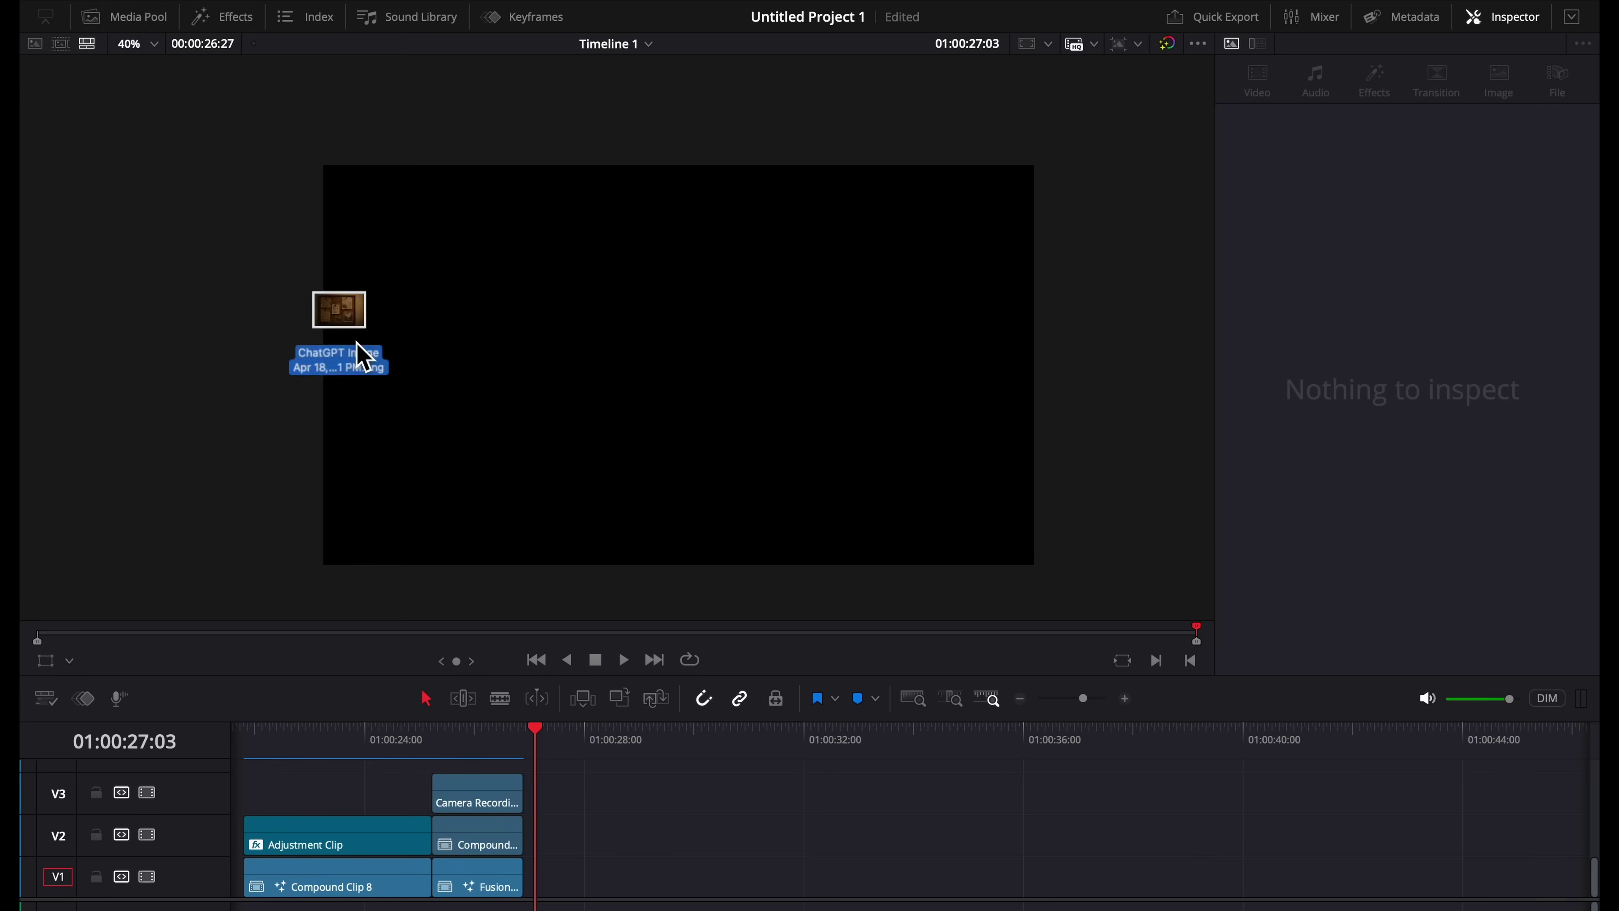
Step: Place the evidence board on V1 after the interrogation shot, with the man clip above it on V2
left_click_drag(363, 357, 631, 896)
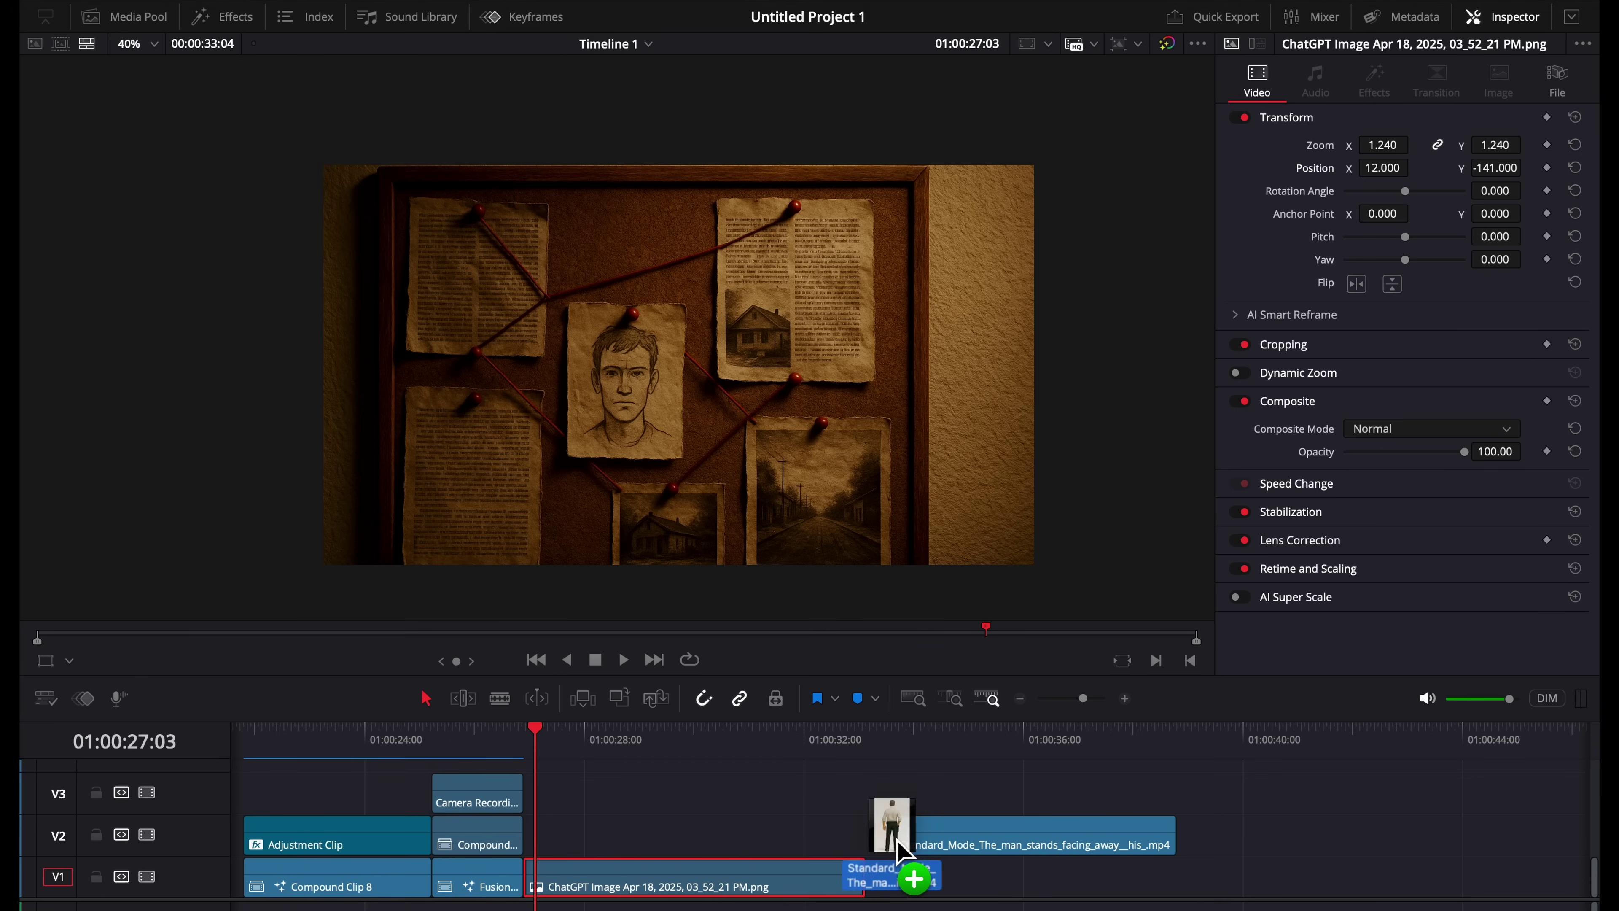
left_click_drag(902, 851, 905, 852)
left_click_drag(1008, 855, 640, 854)
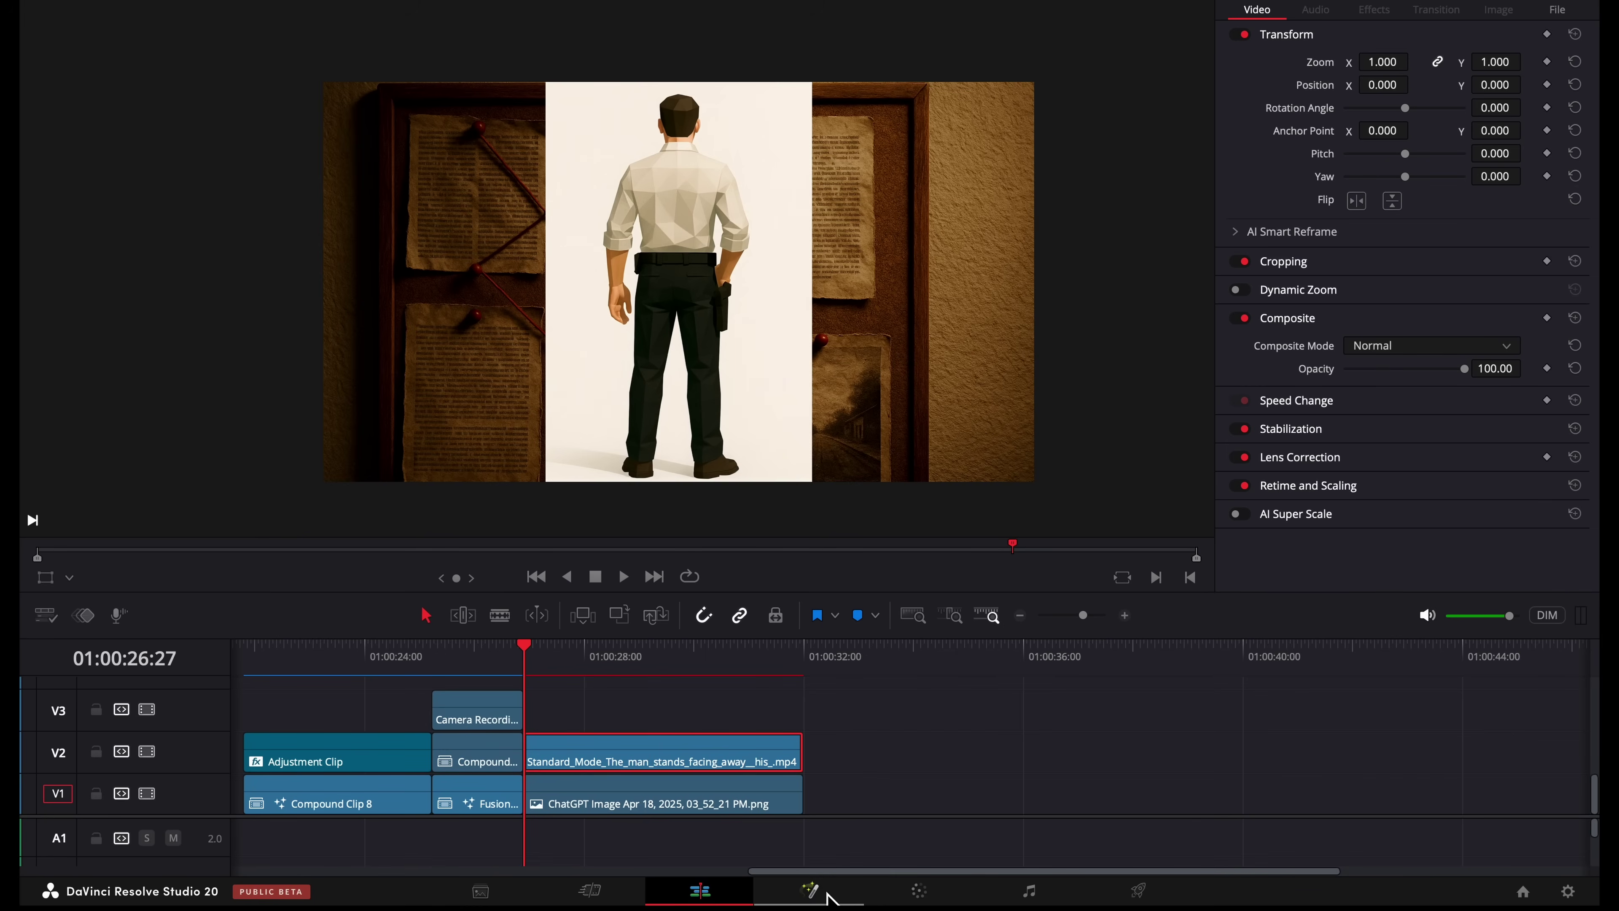
left_click(824, 892)
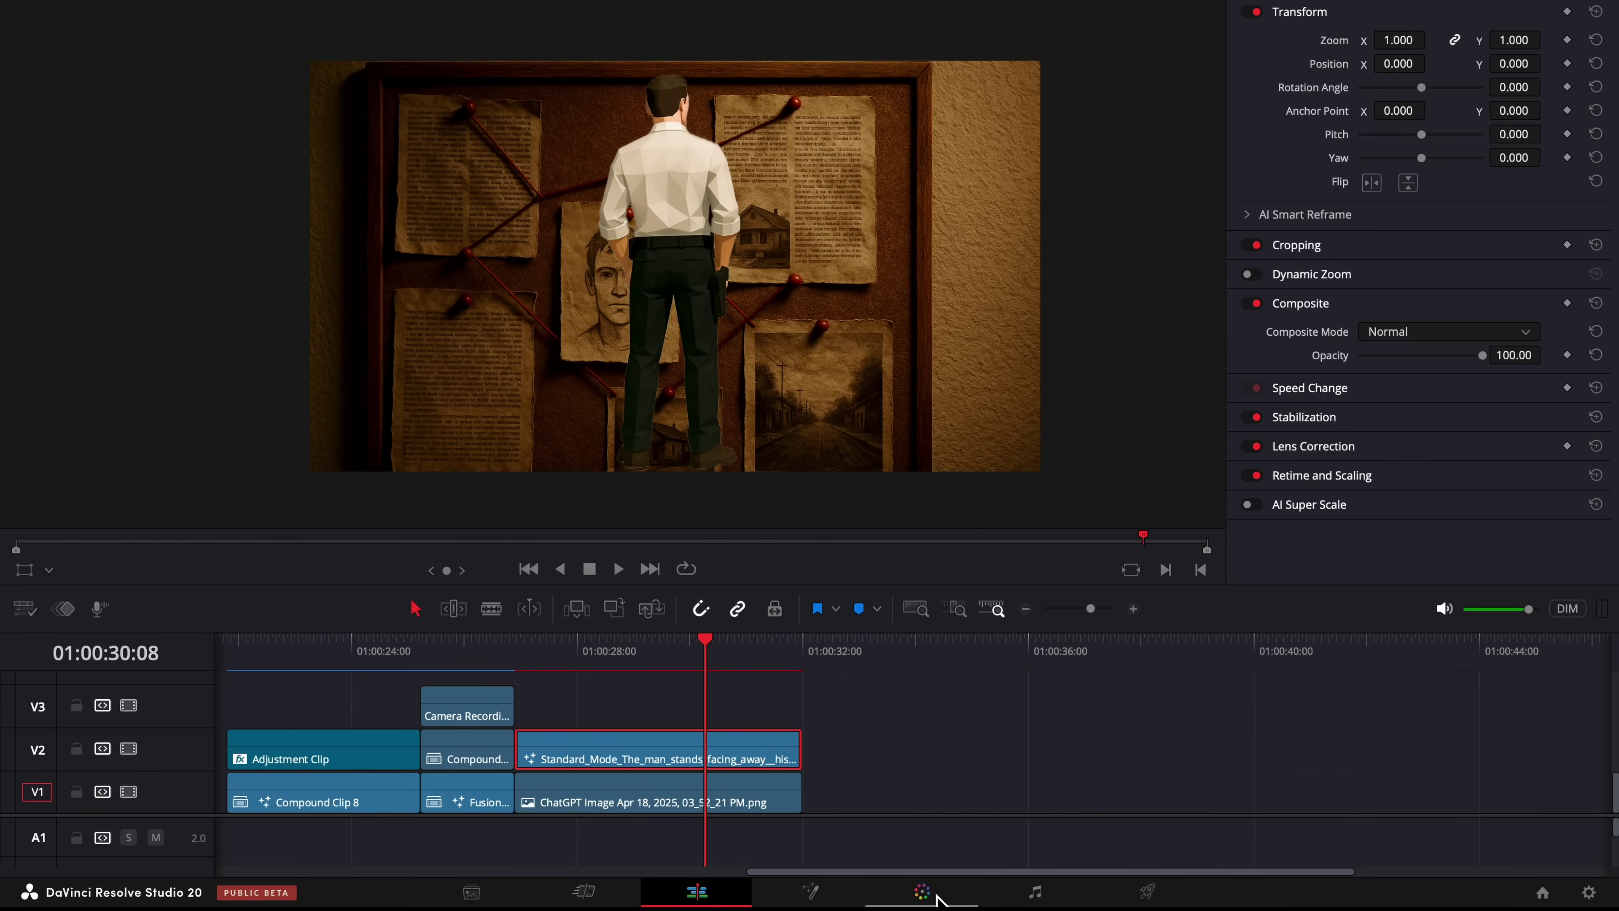
left_click(934, 894)
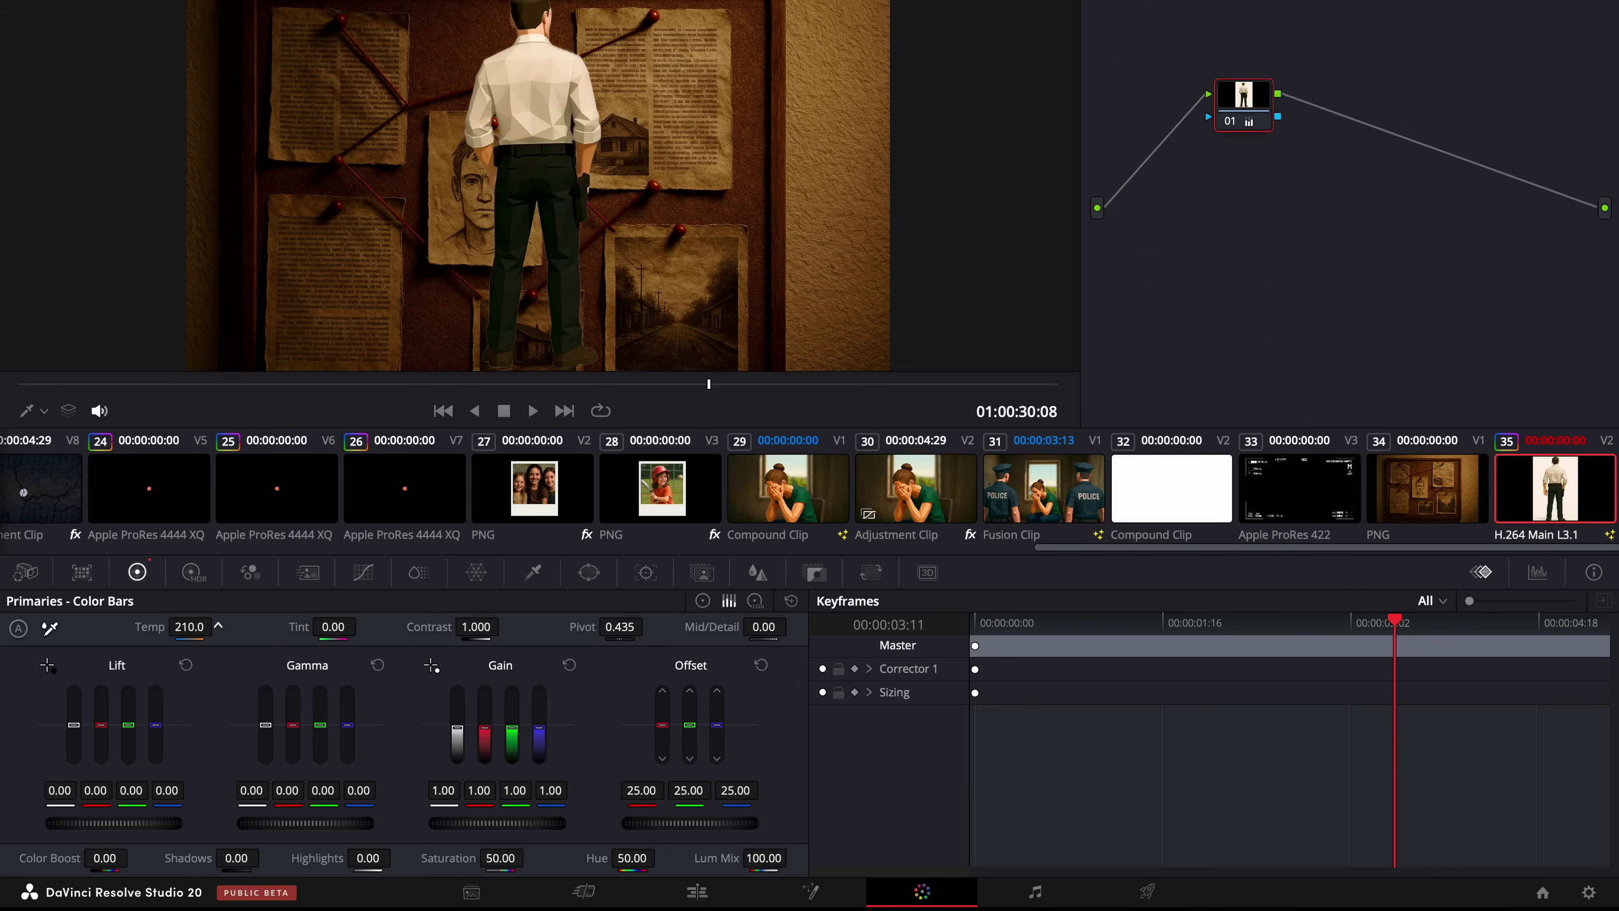
Step: Zoom the man clip to 1.300, give it a Drop Shadow at distance 0.200, and add a Solid Color on V3
left_click(696, 892)
left_click_drag(1396, 44, 1440, 44)
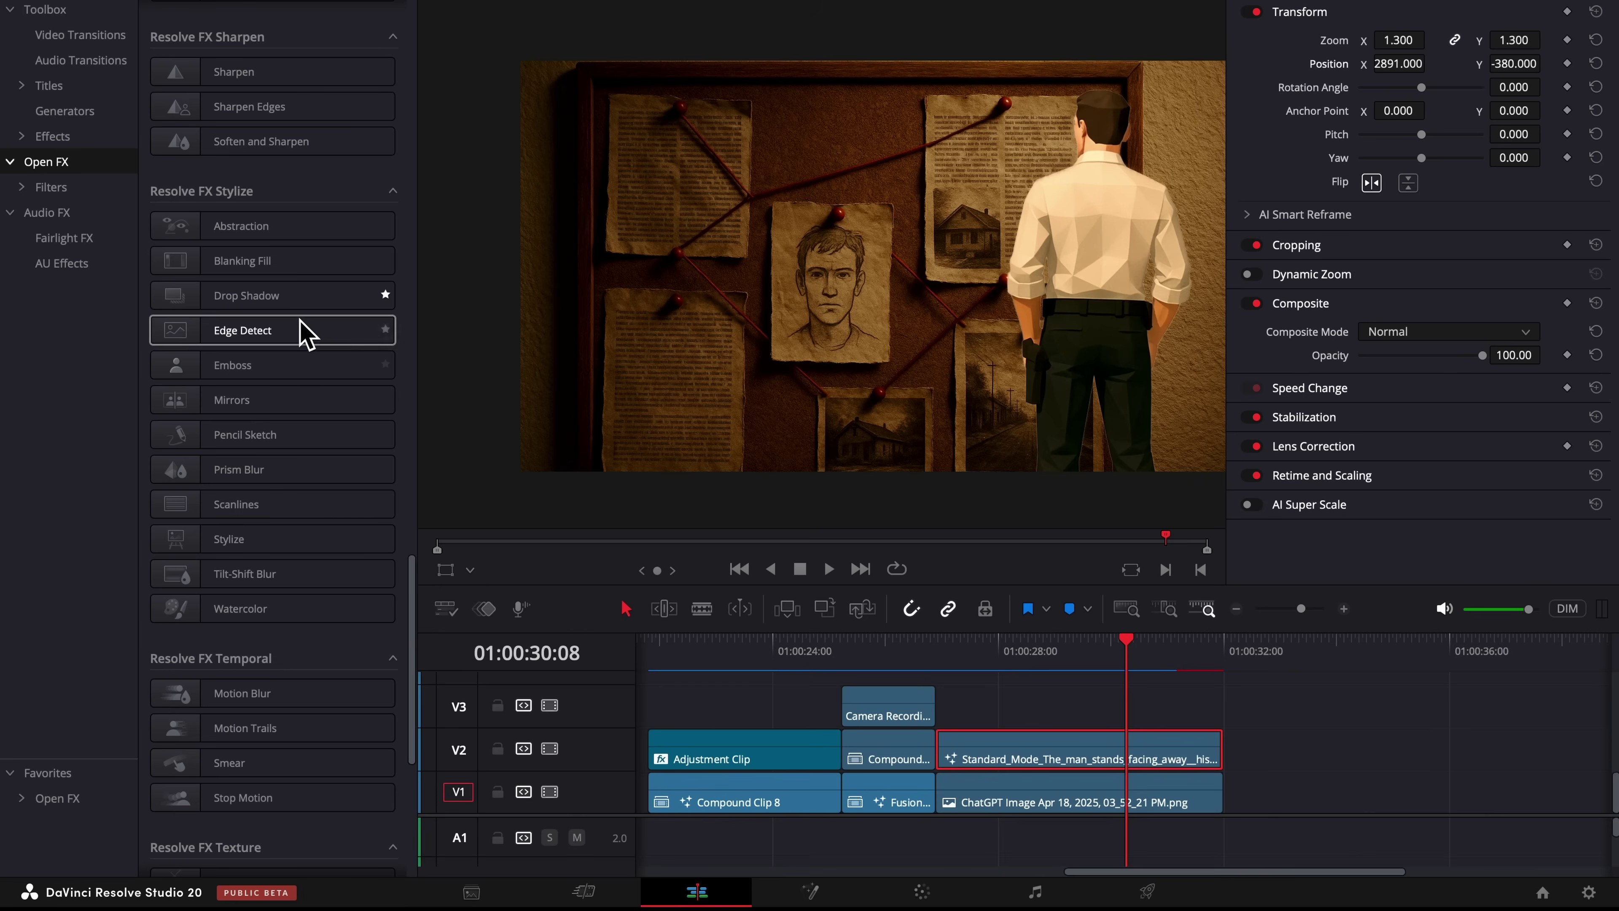
left_click_drag(300, 296, 1066, 752)
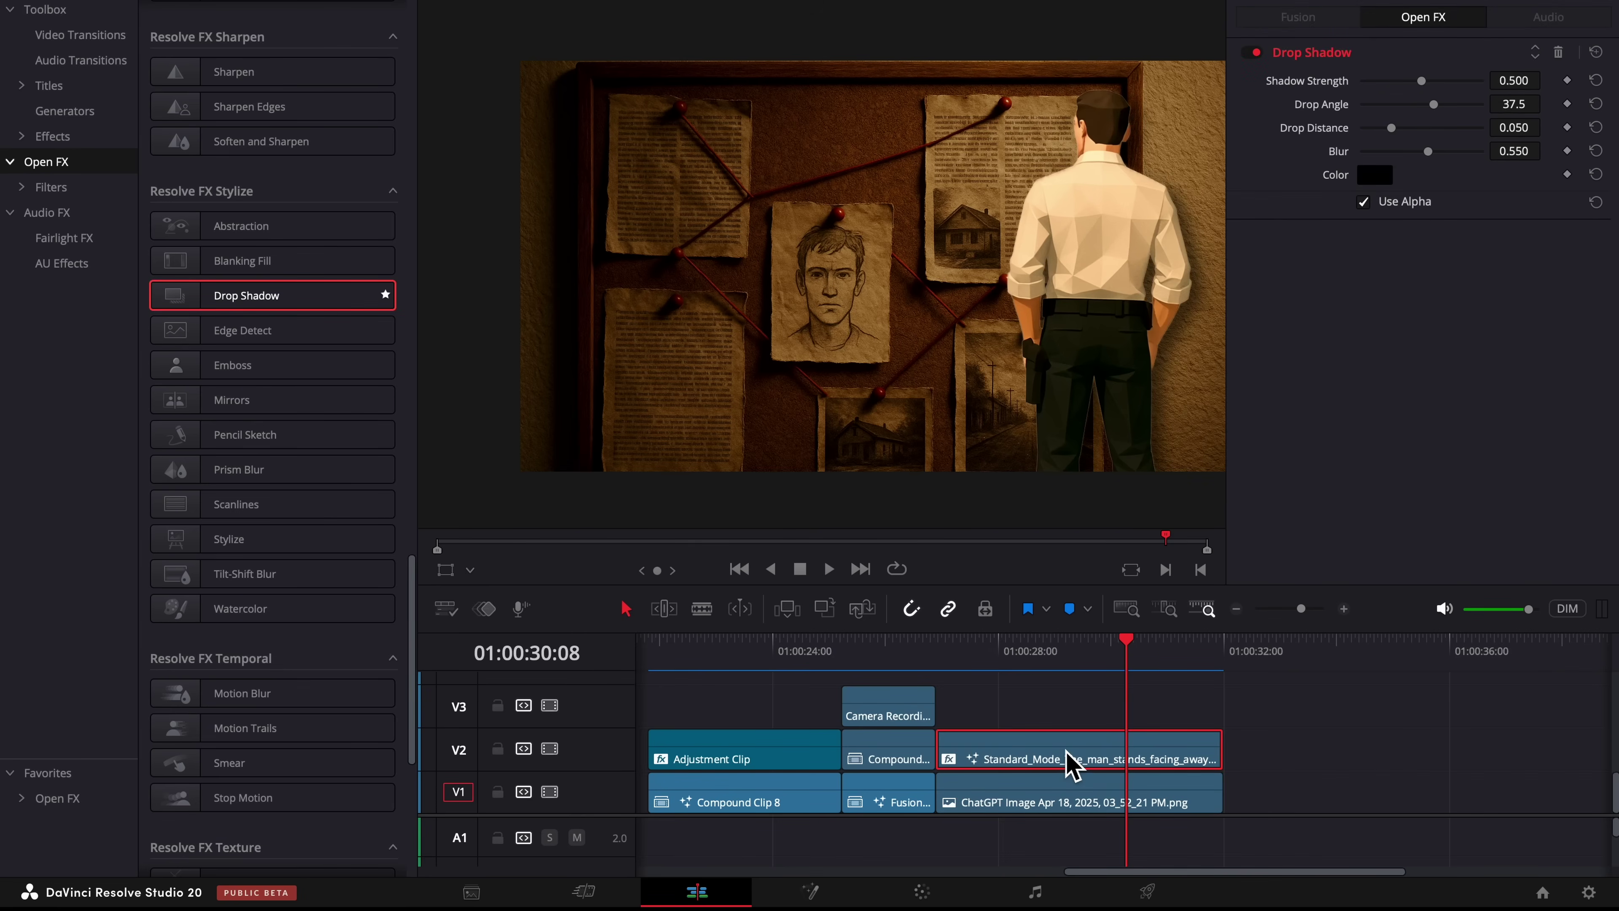
left_click_drag(1395, 129, 1556, 141)
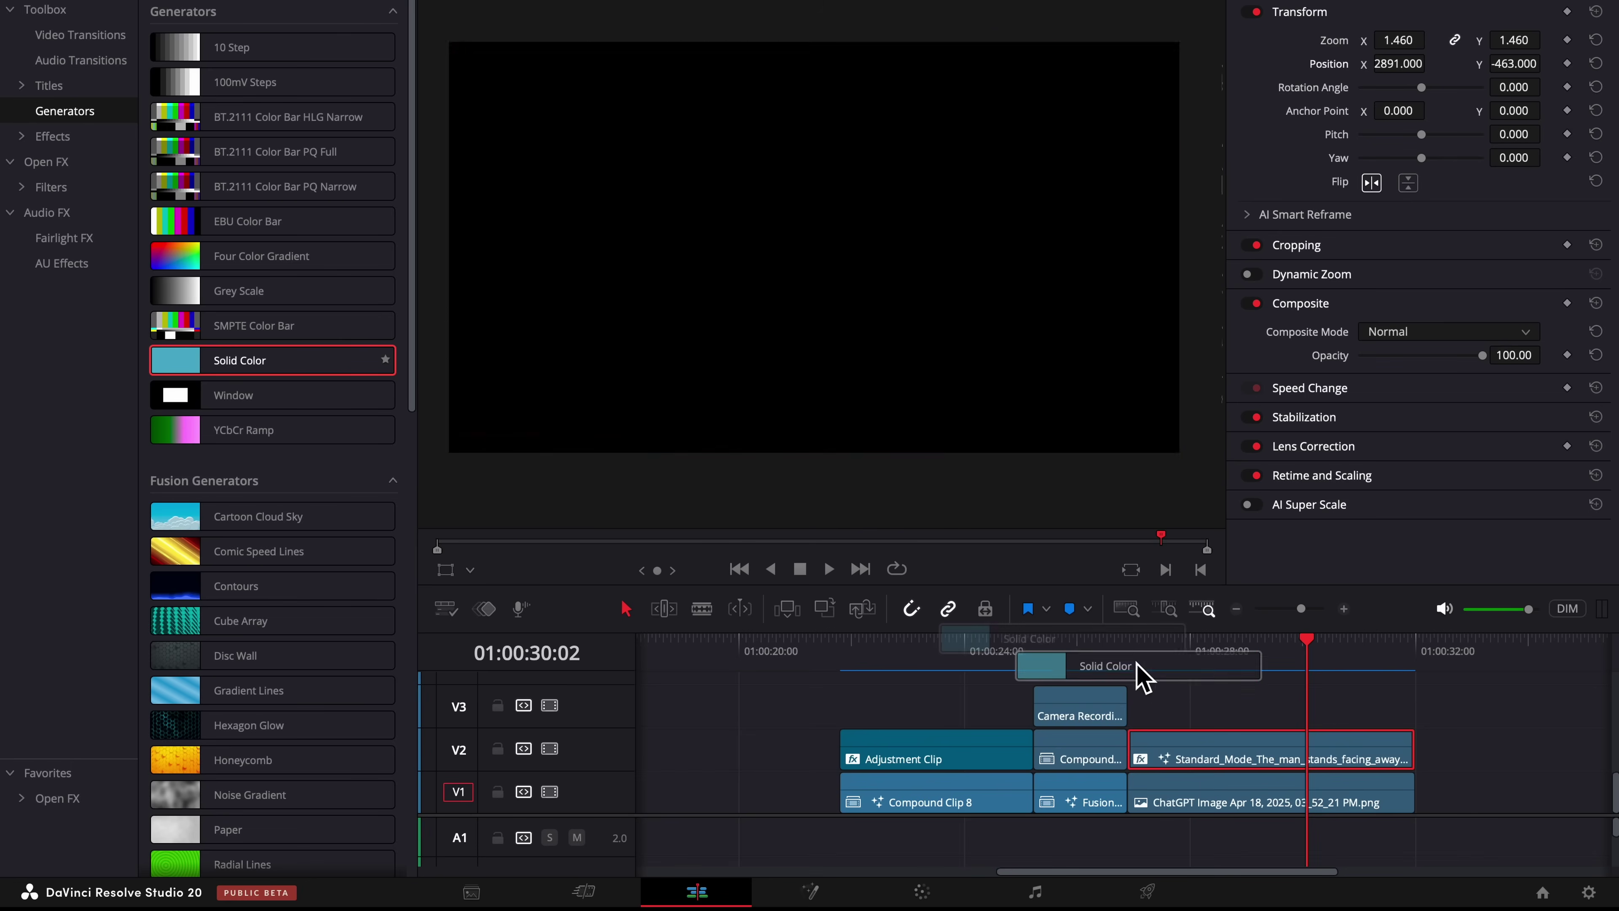
left_click_drag(1139, 672, 1230, 724)
Step: Set the Solid Color layer's color and Hue blend, then add softened, dimmed Edge Detect to the board image
left_click(1230, 724)
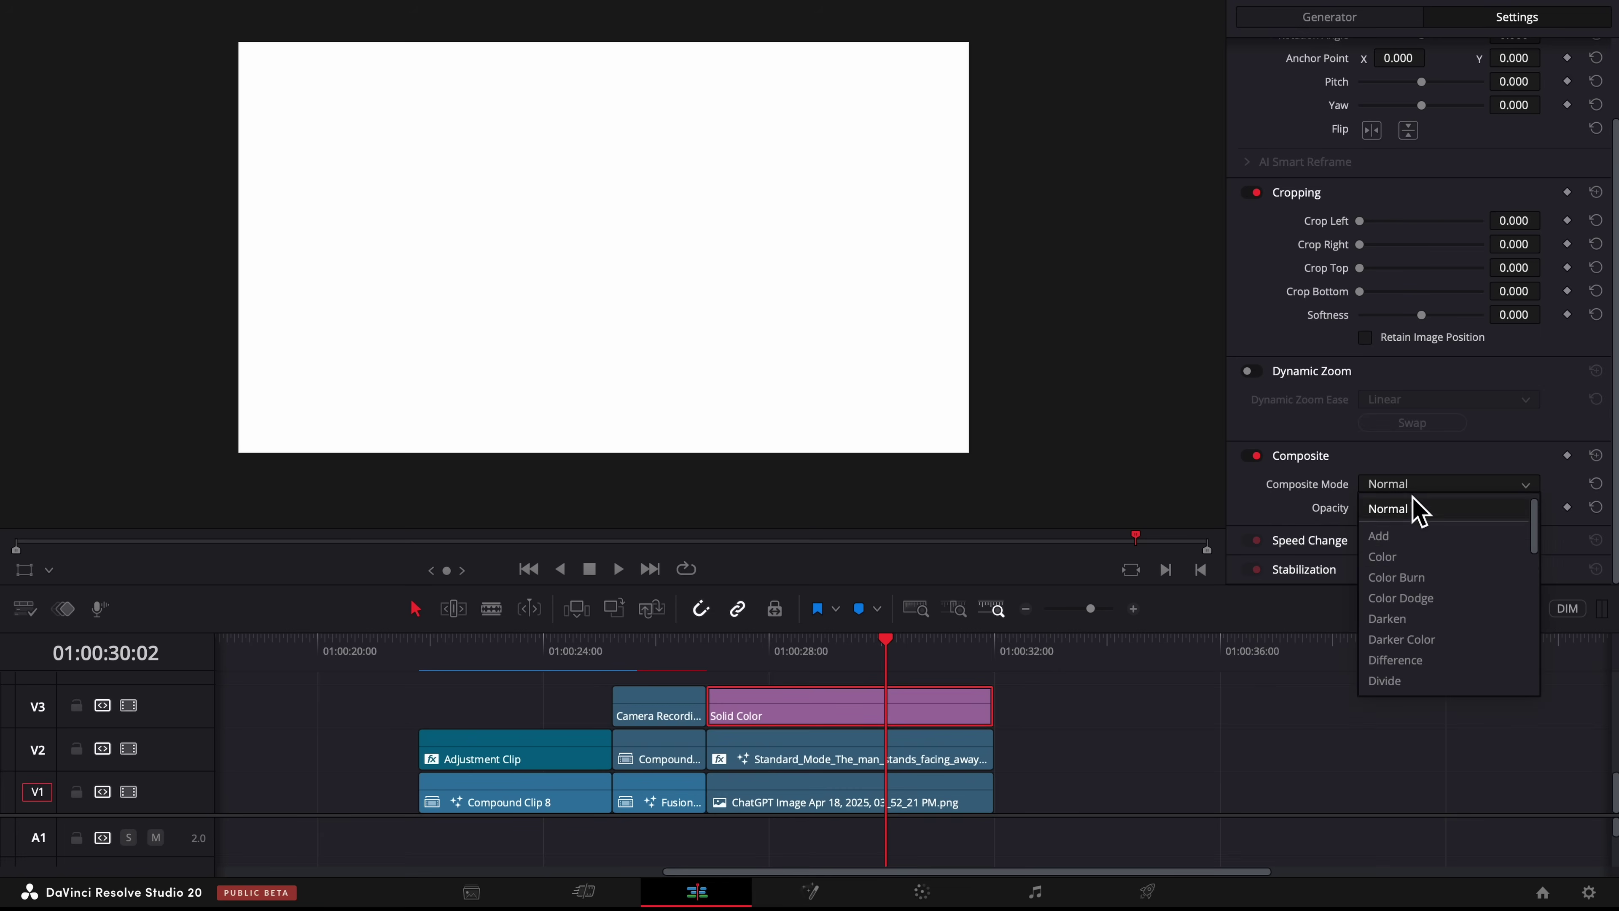
scroll(1431, 574, "down", 2)
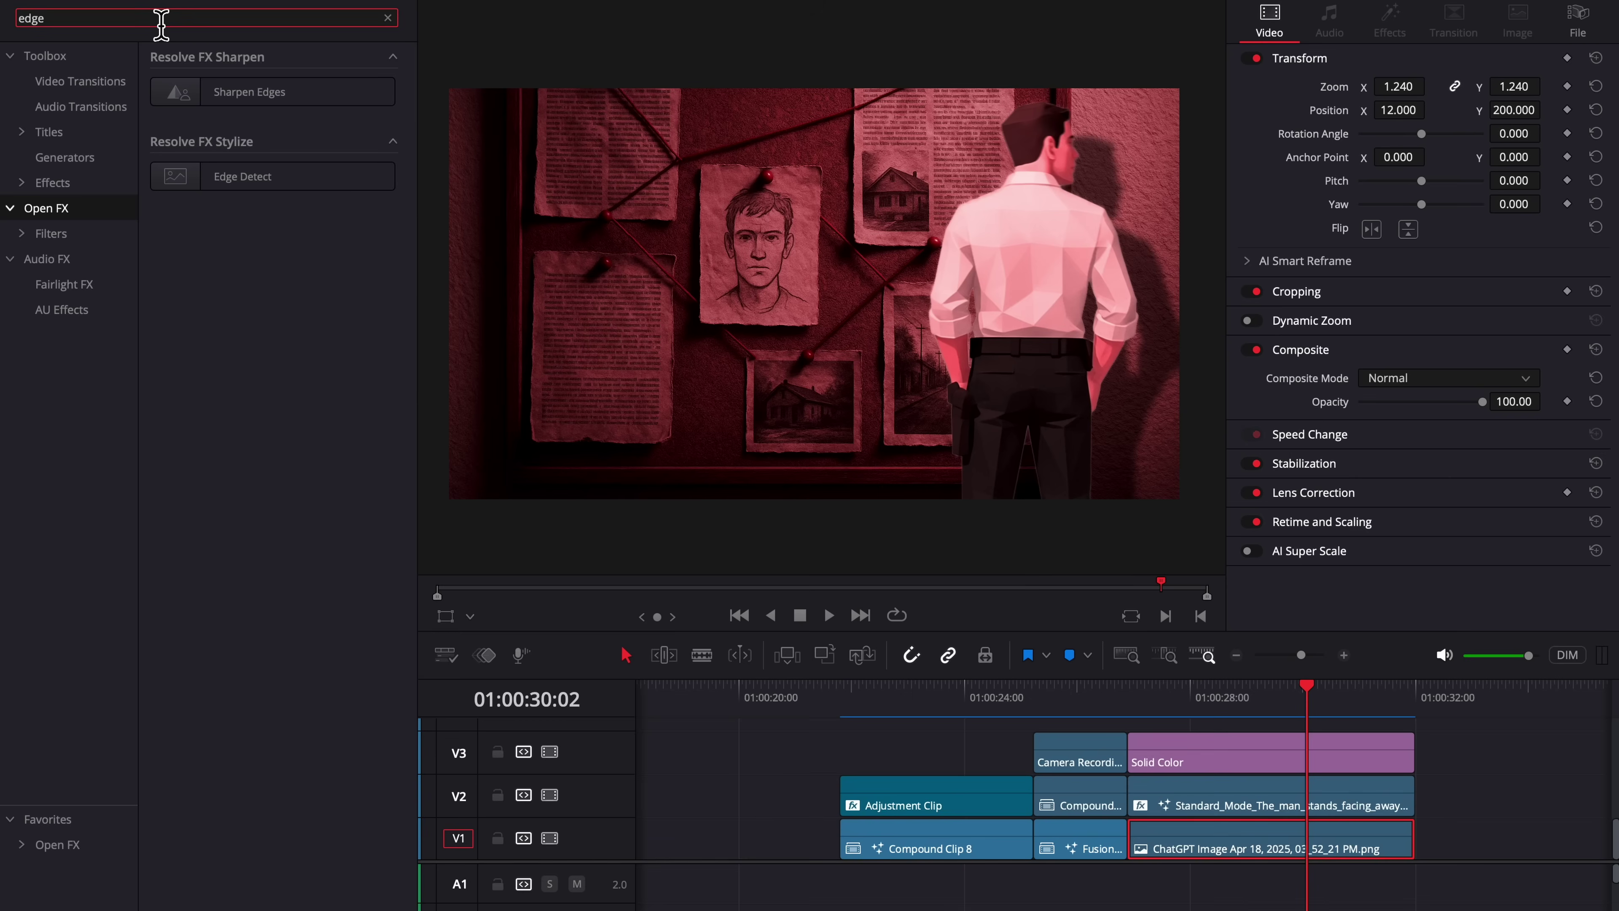
left_click_drag(245, 184, 1243, 861)
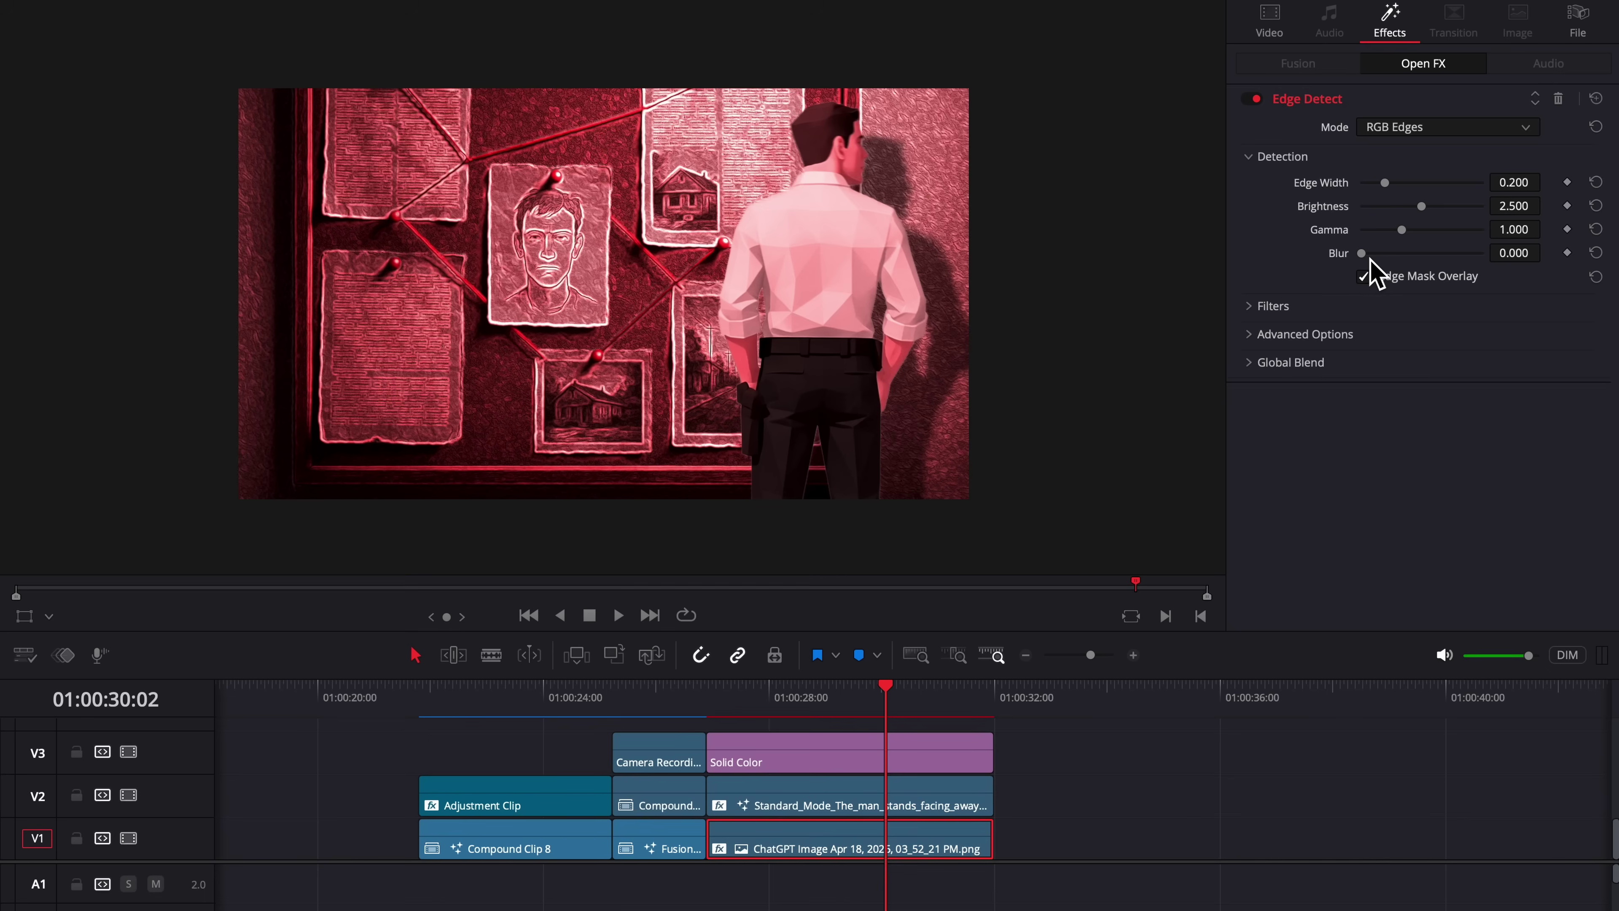
left_click_drag(1390, 260, 1427, 261)
left_click_drag(1421, 207, 1405, 208)
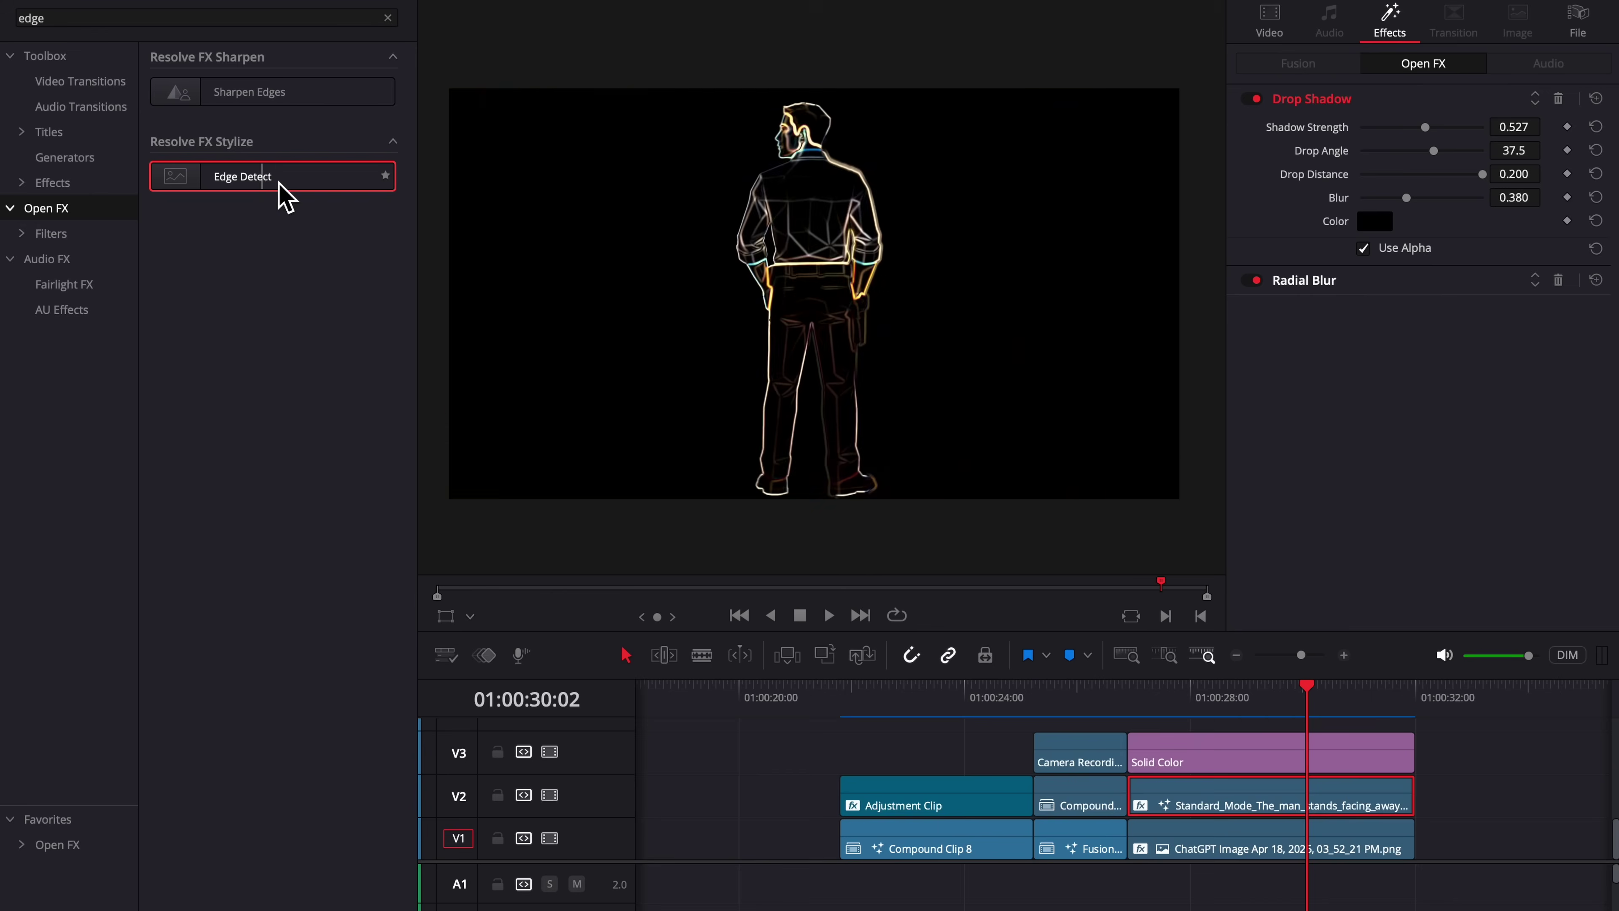
Step: Apply Edge Detect to the man clip with blur 0.527 and lower edge brightness
left_click_drag(282, 185, 1233, 804)
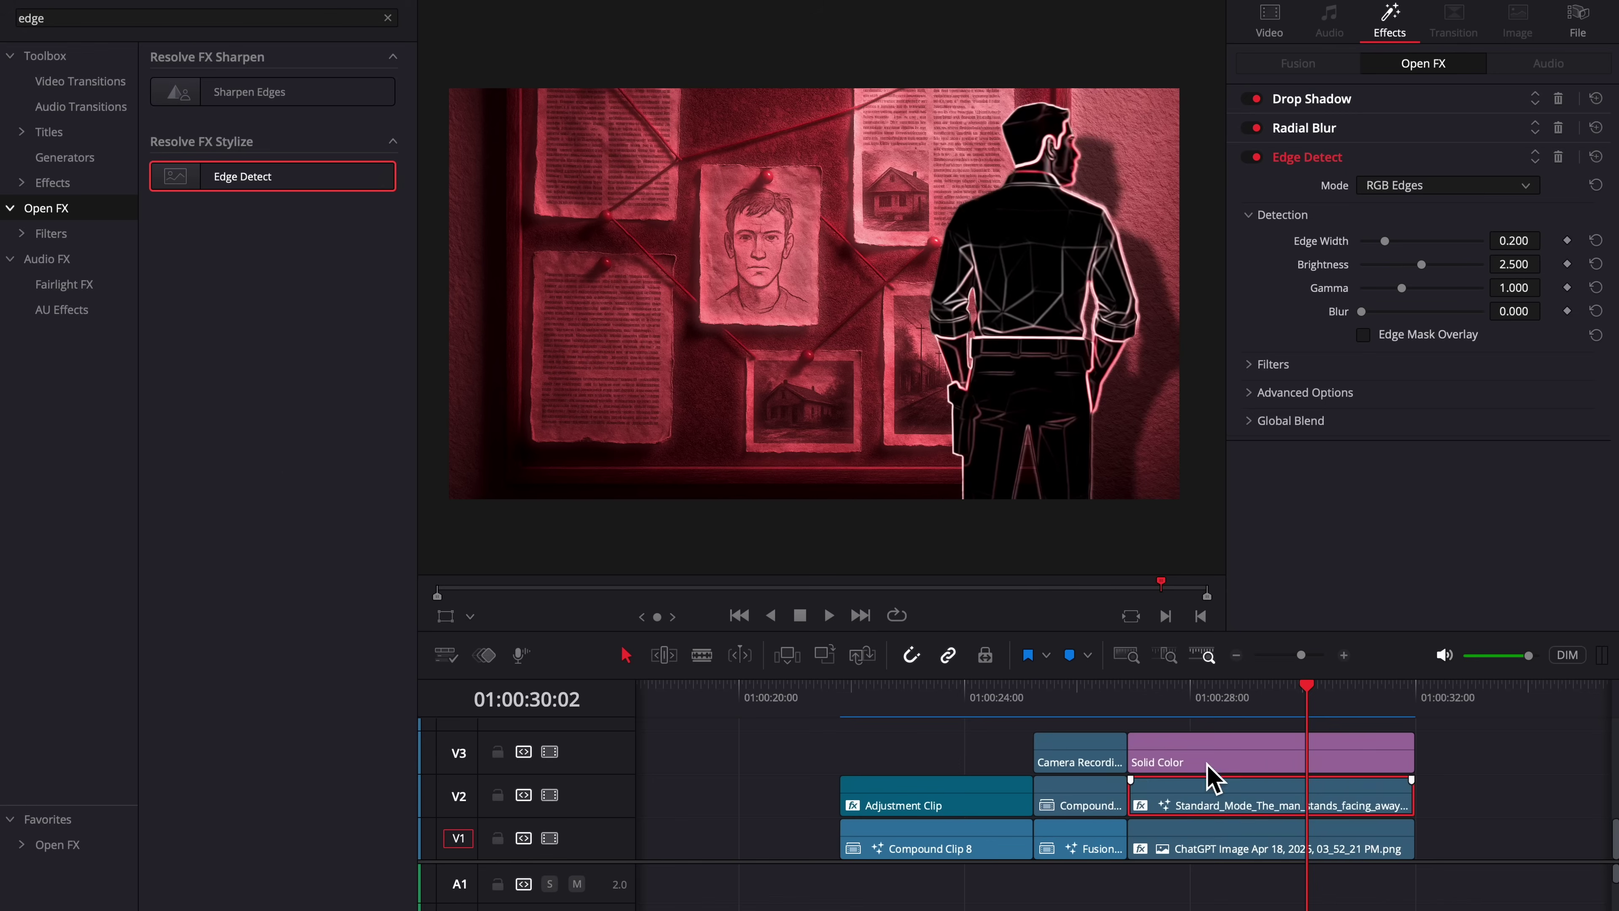
left_click_drag(1390, 313, 1390, 272)
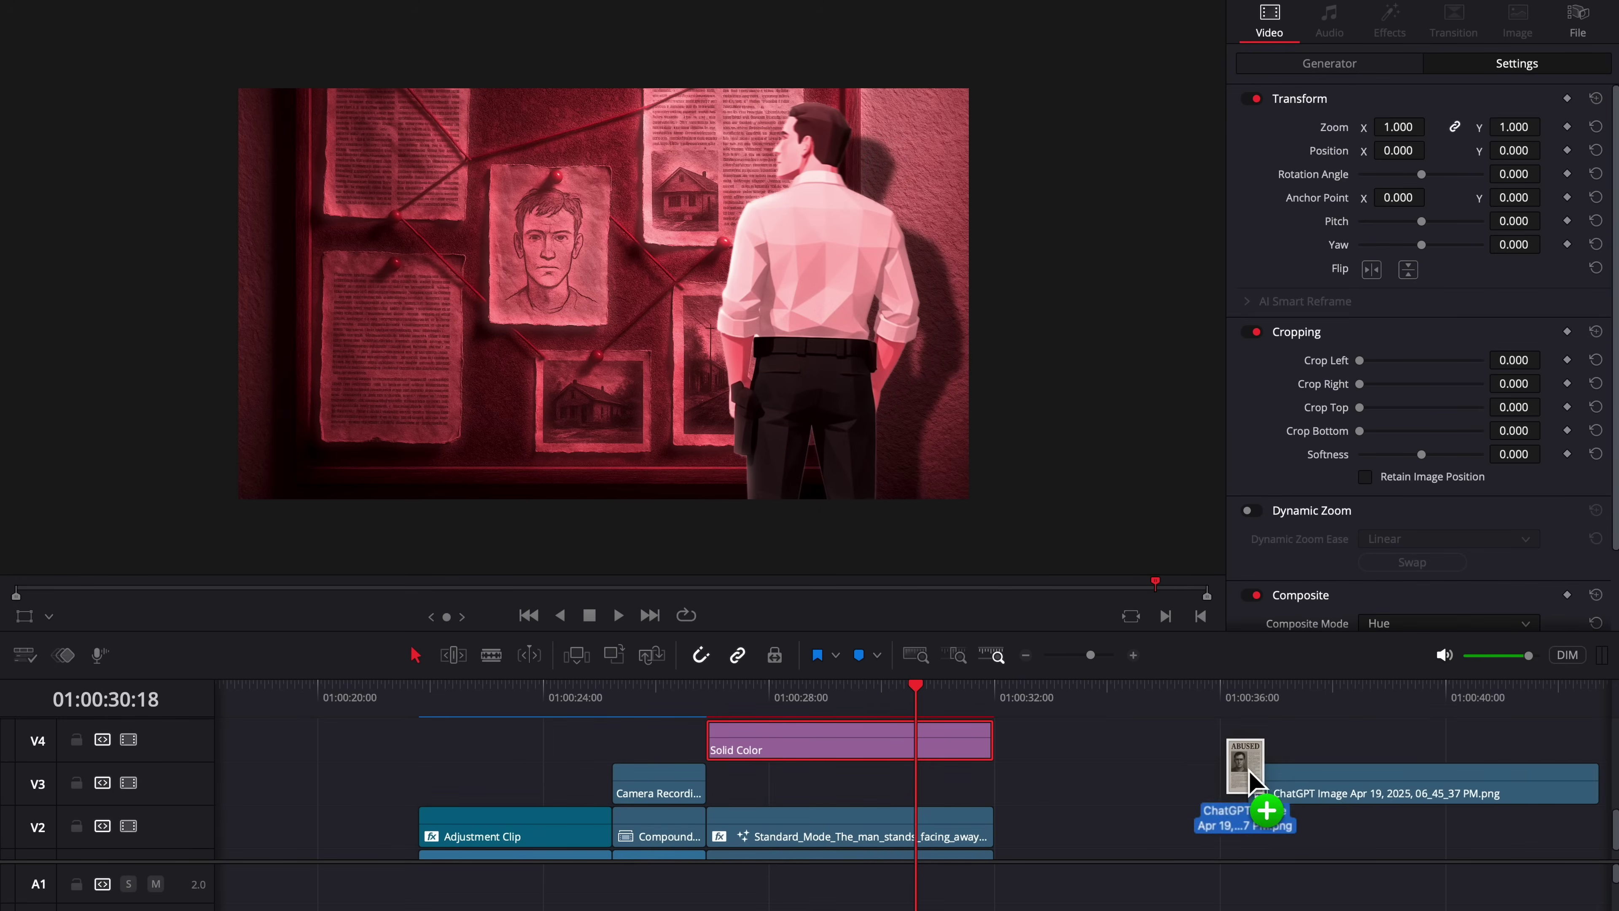
left_click_drag(1240, 762, 804, 797)
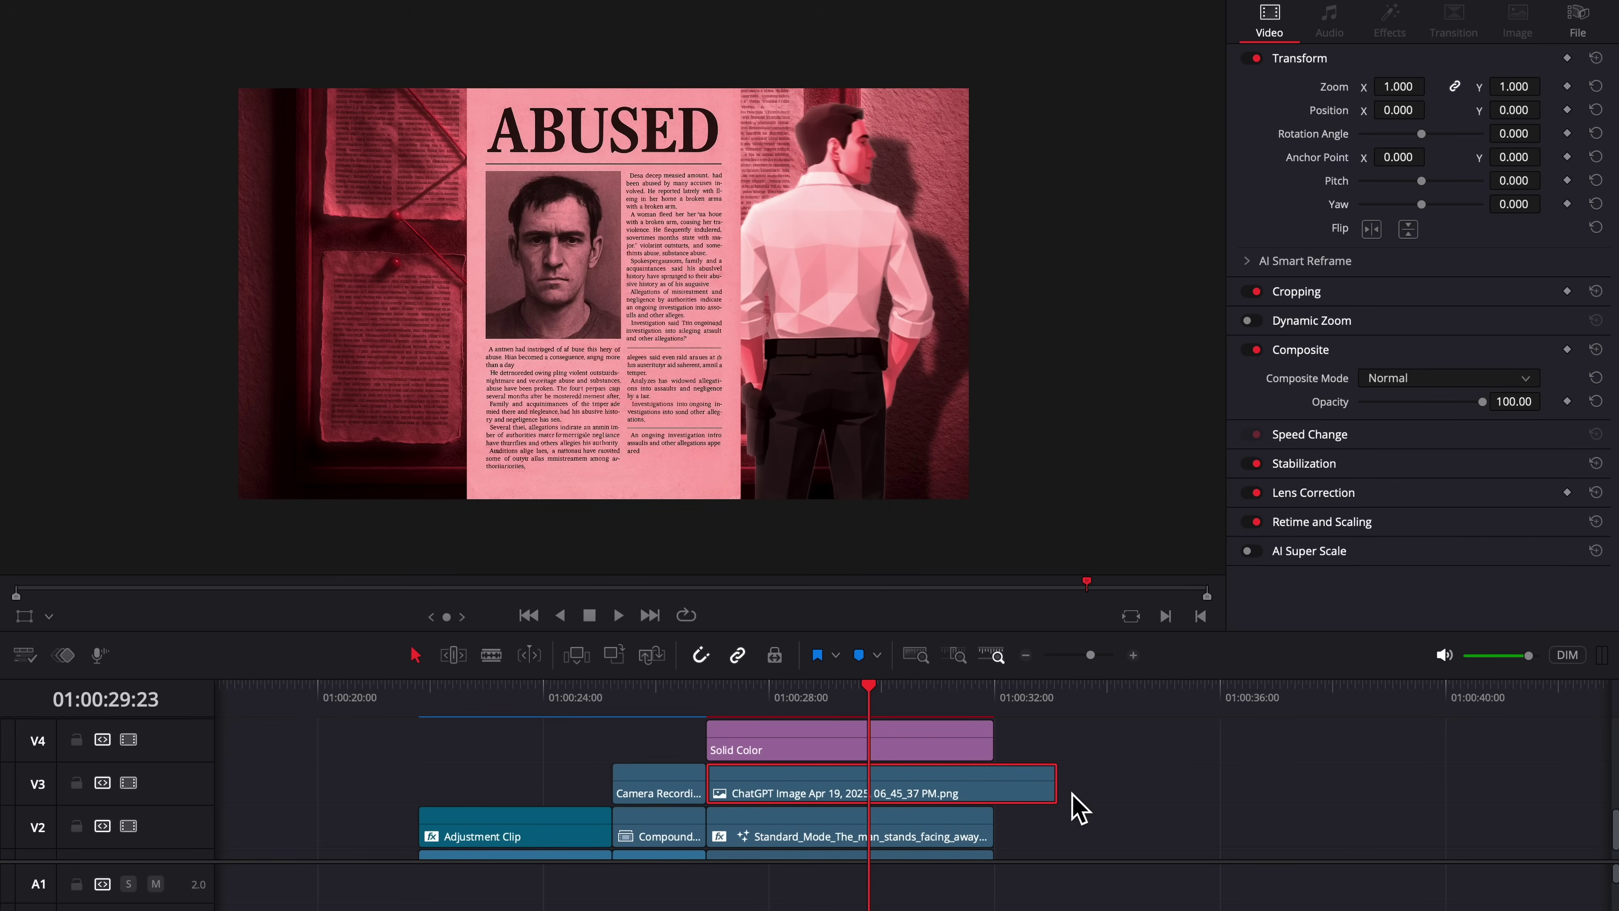
Step: Place the ABUSED news clipping on V3 and shrink it to 0.58 zoom
left_click(1055, 793)
left_click(997, 788)
left_click_drag(1396, 86, 1351, 86)
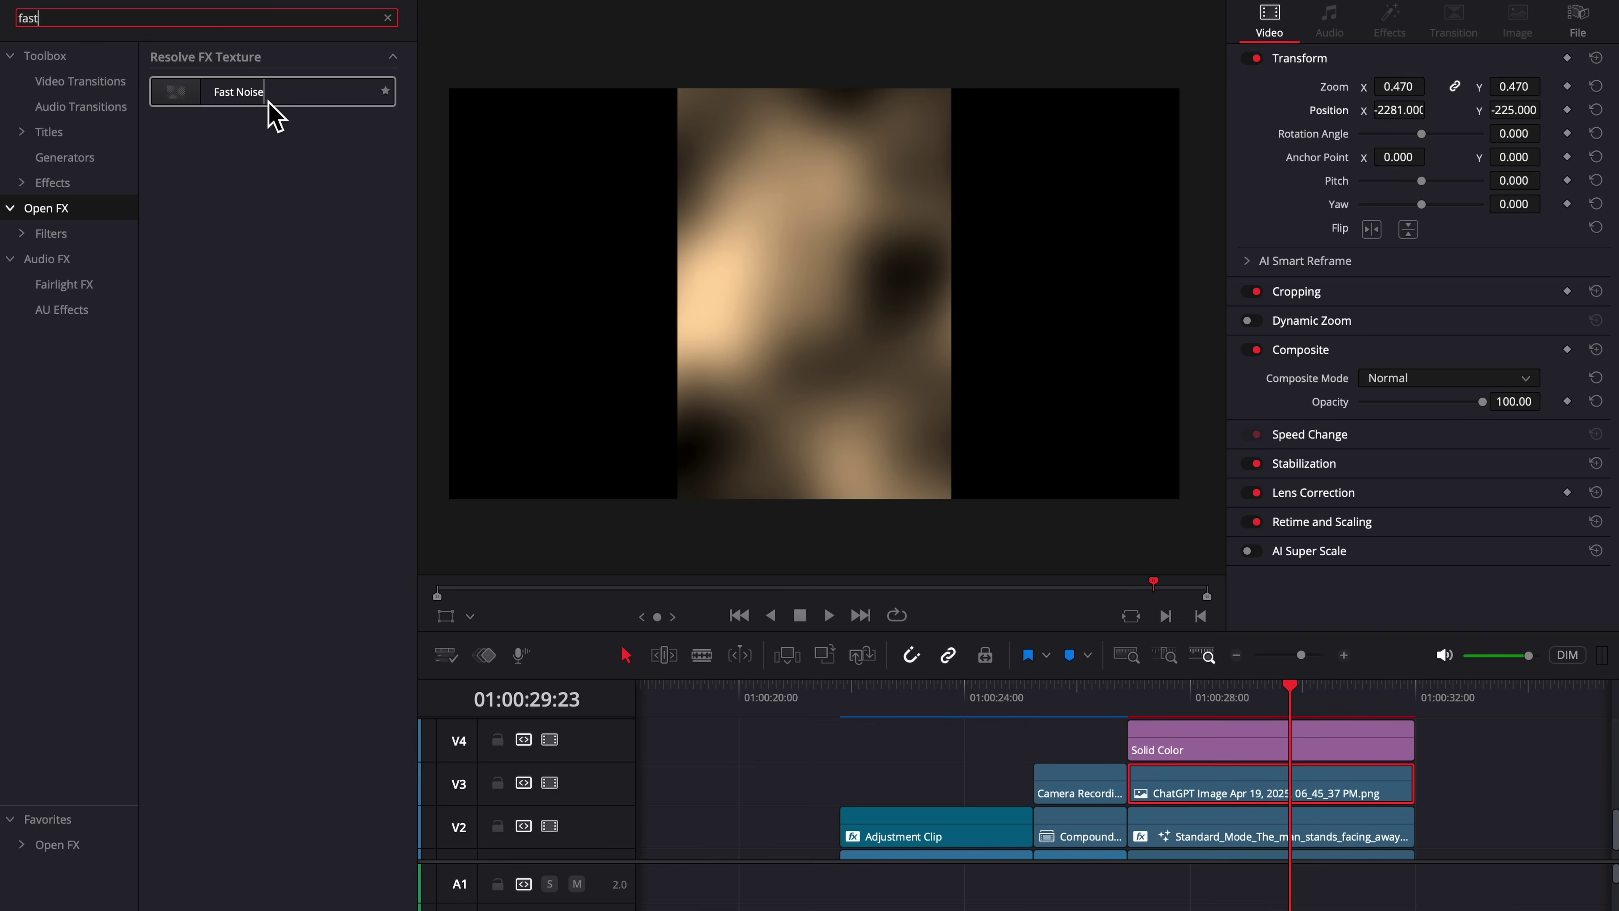
Step: Apply Fast Noise to the clipping with the Water Surface preset and Contrast 0.093
left_click_drag(268, 115, 1208, 803)
left_click(1447, 155)
left_click(1428, 265)
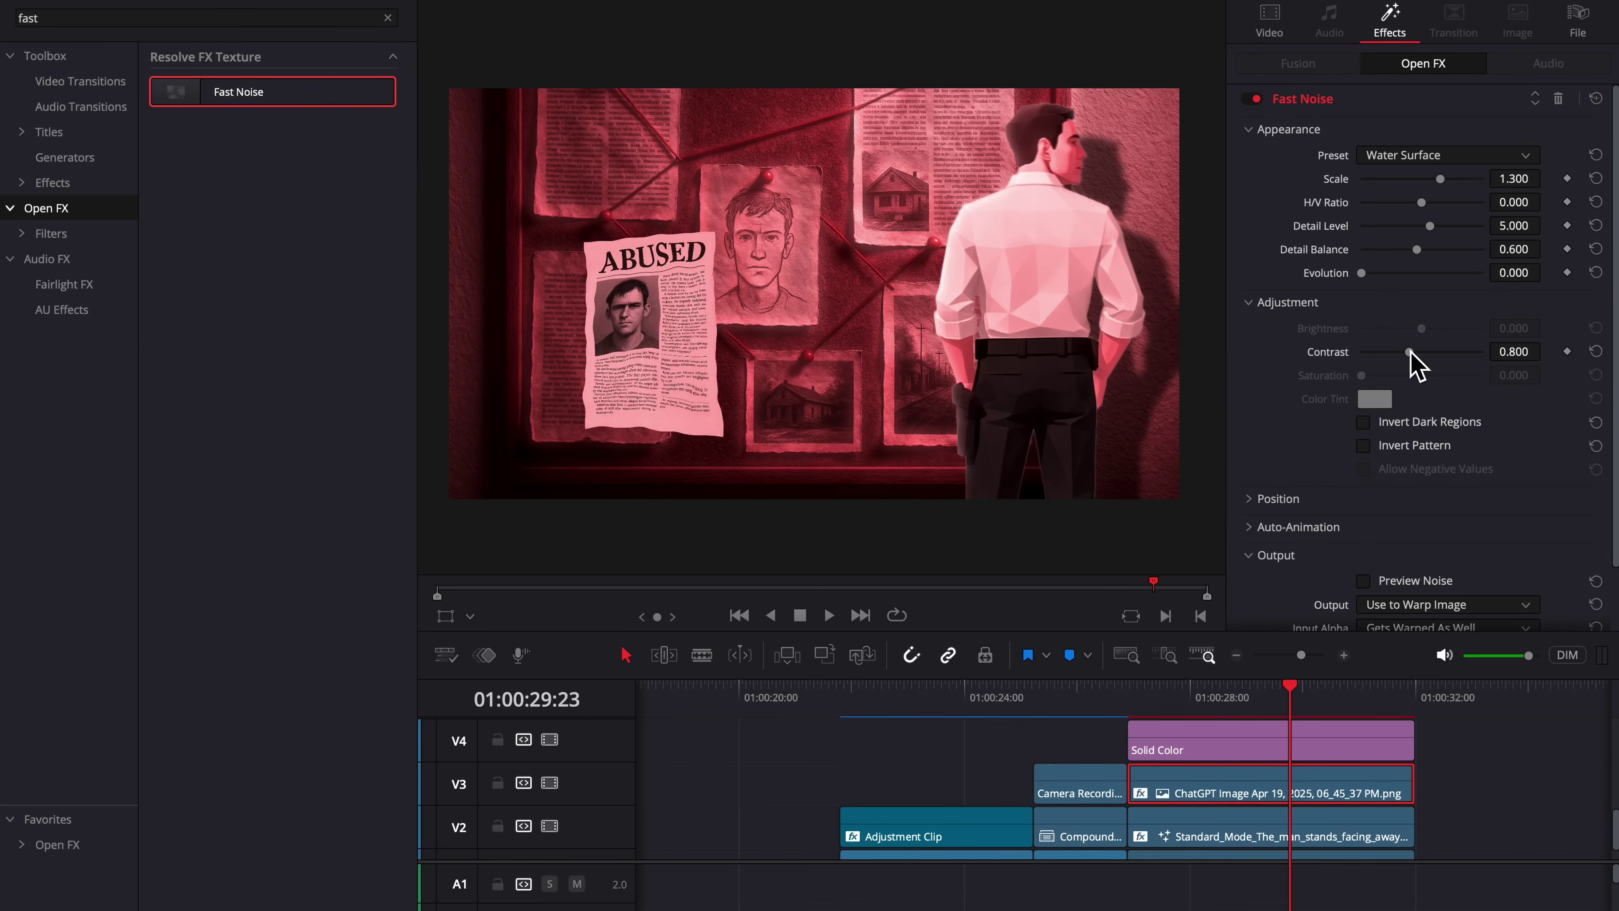
left_click_drag(1410, 351, 1367, 356)
Step: Add a Drop Shadow to the news clipping
left_click(318, 18)
type("drop")
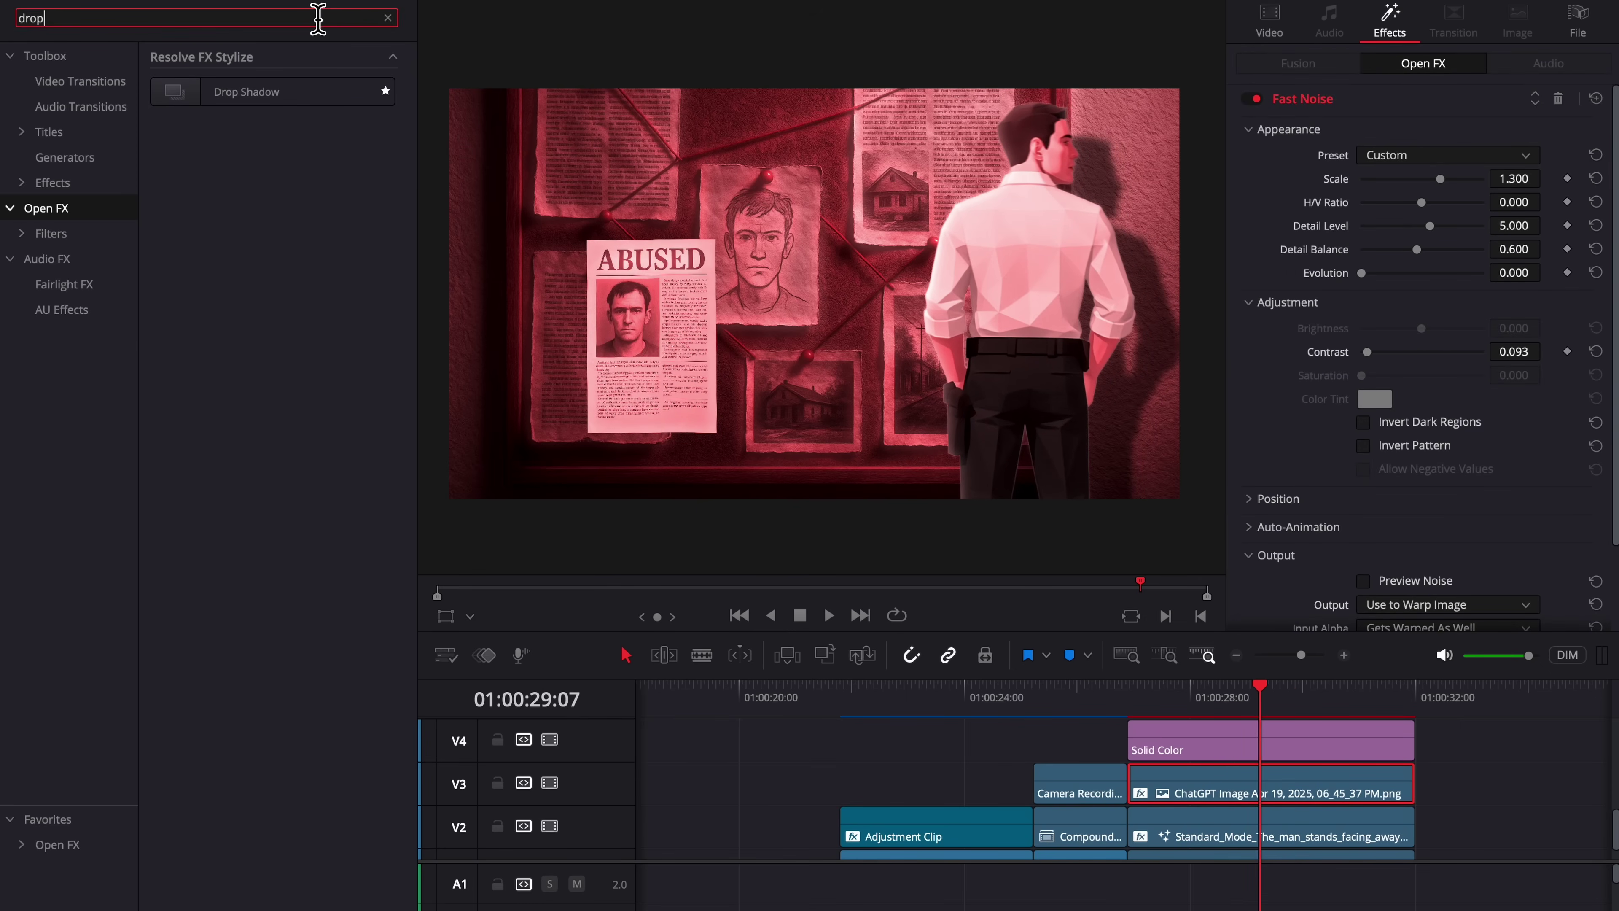
left_click_drag(255, 95, 1204, 800)
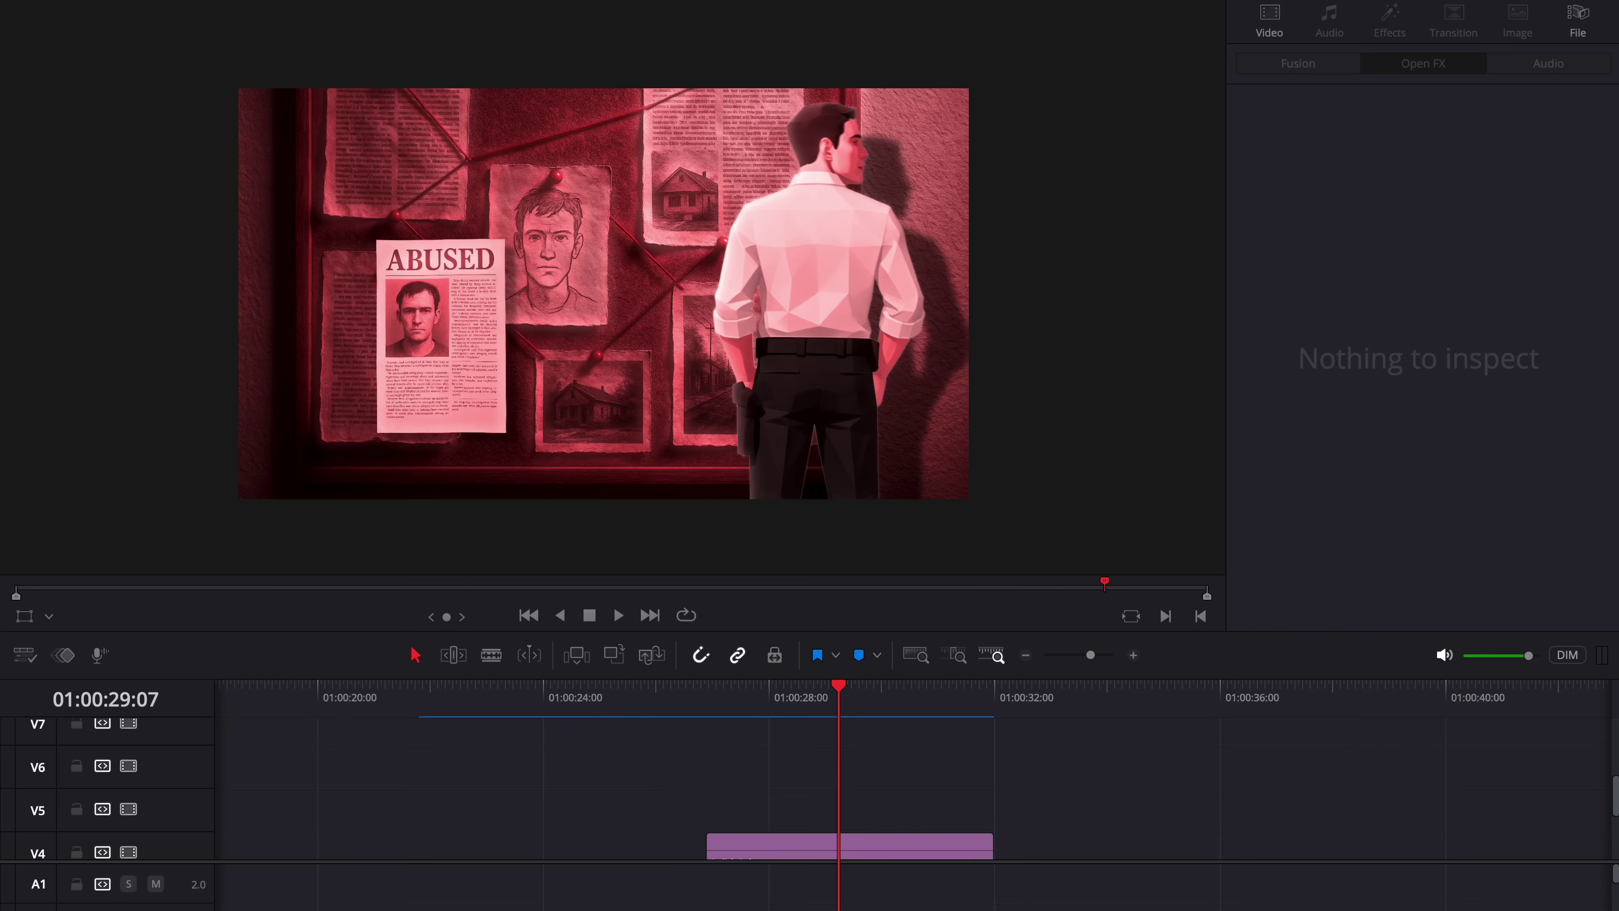
Step: Add Call-Out 8.mov to the timeline and flip it vertically and horizontally
left_click_drag(782, 386, 888, 810)
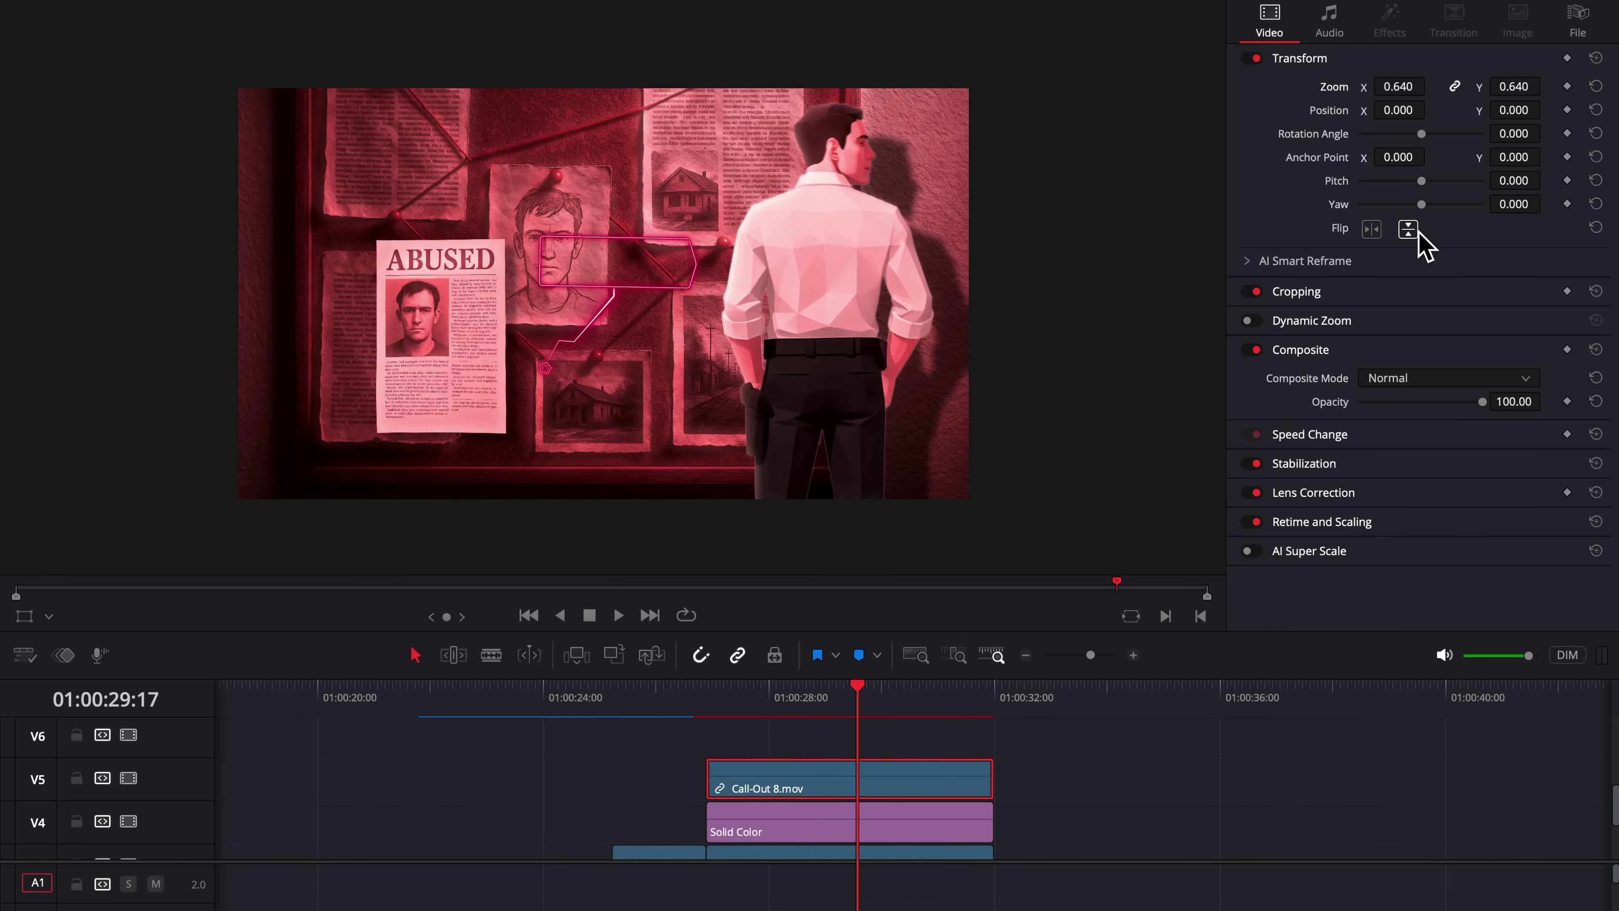
left_click(1409, 229)
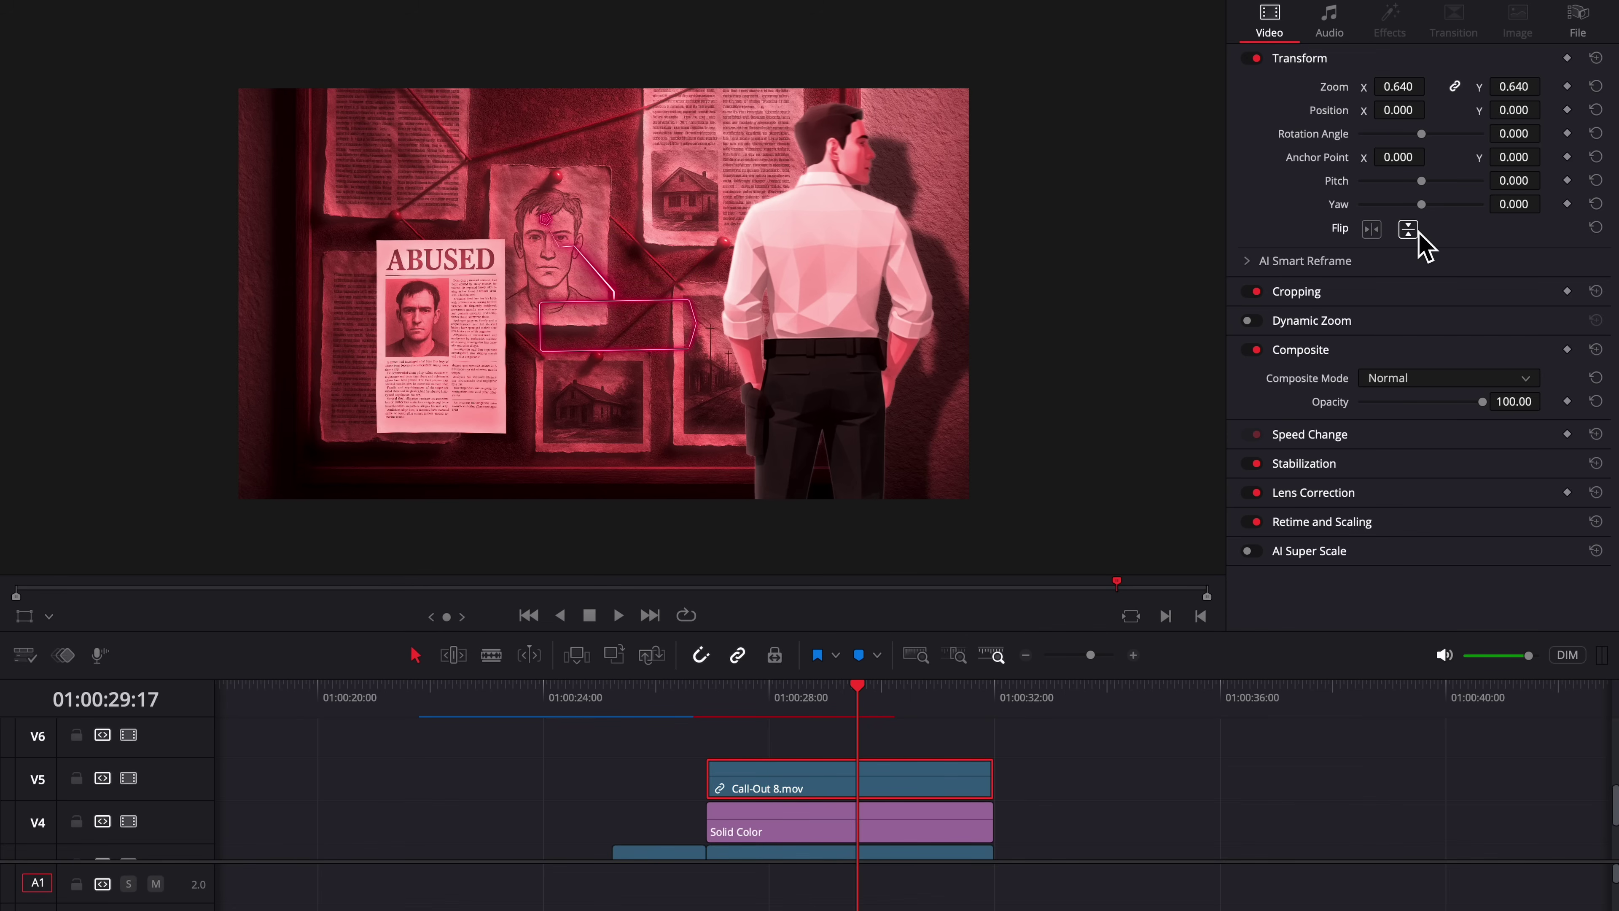
left_click(1377, 230)
Step: Scale and position the call-out over the ABUSED heading and apply Radial Blur at strength 0.233
mouse_move(1399, 110)
left_mouse_down()
mouse_move(1351, 110)
mouse_move(1383, 86)
left_mouse_up()
mouse_move(1514, 109)
left_mouse_down()
mouse_move(1530, 109)
mouse_move(1507, 110)
left_mouse_up()
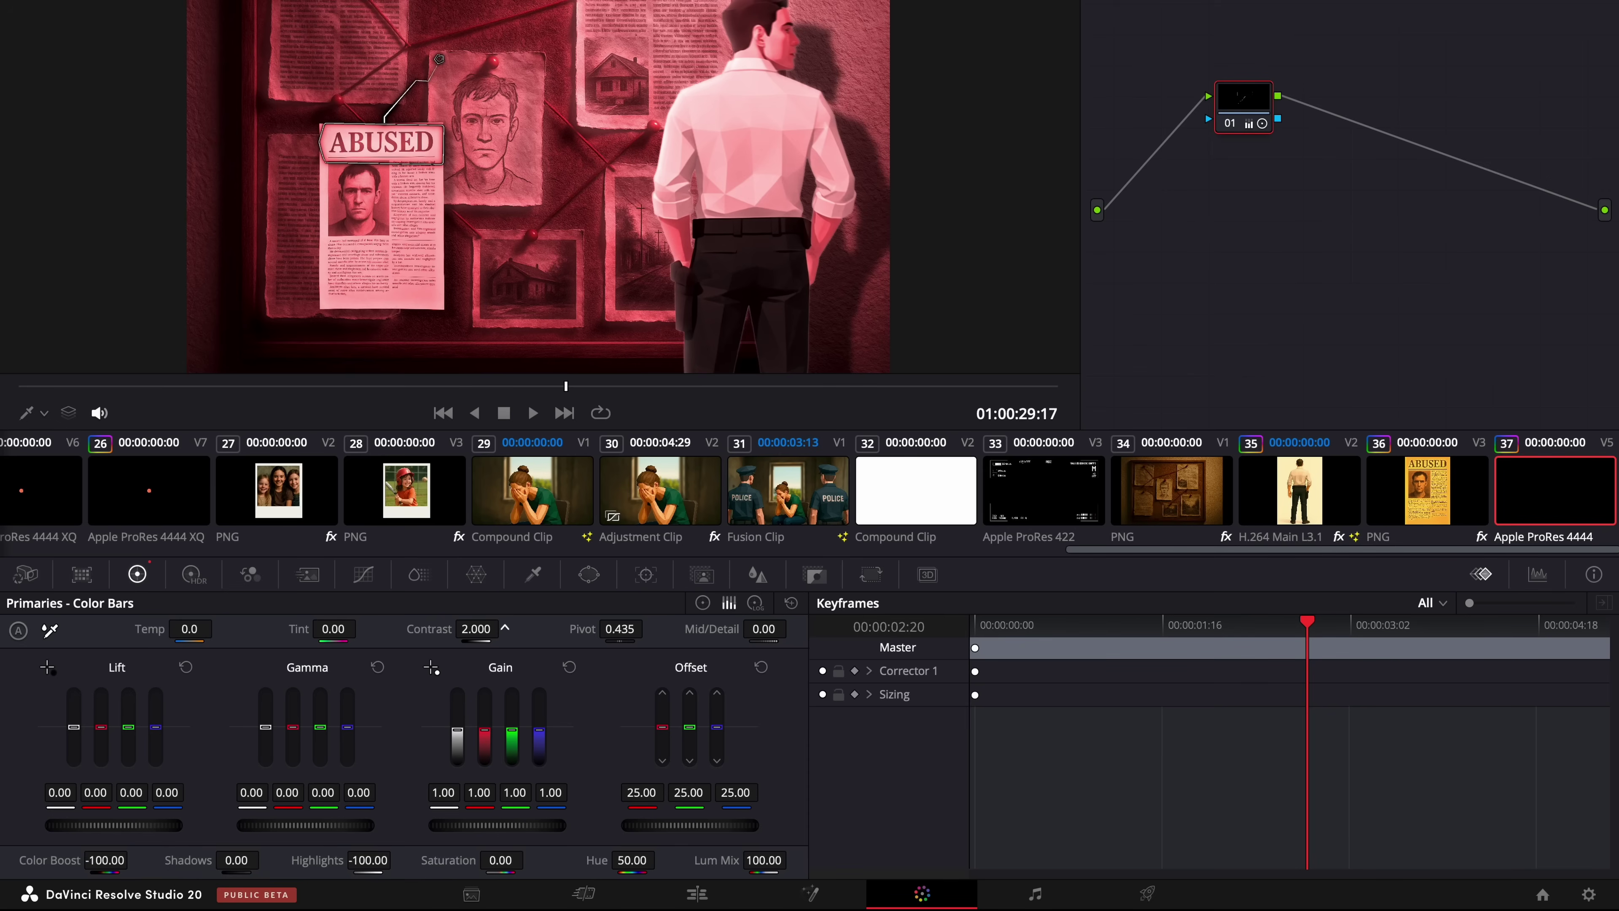
left_click_drag(240, 221, 1316, 749)
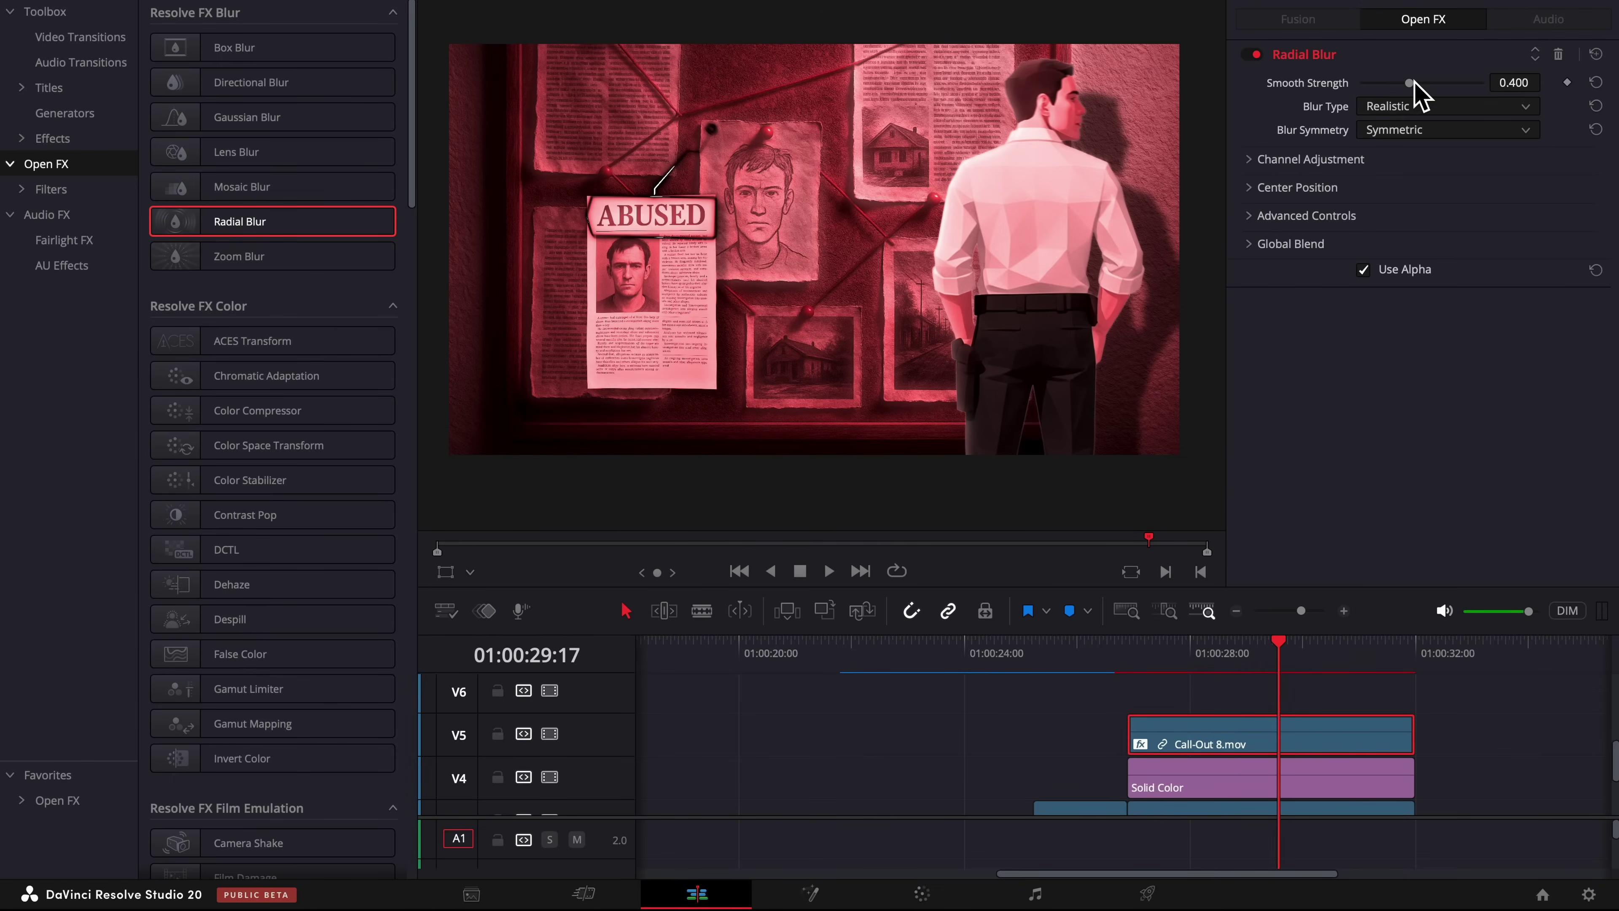
left_click_drag(1414, 87, 1395, 89)
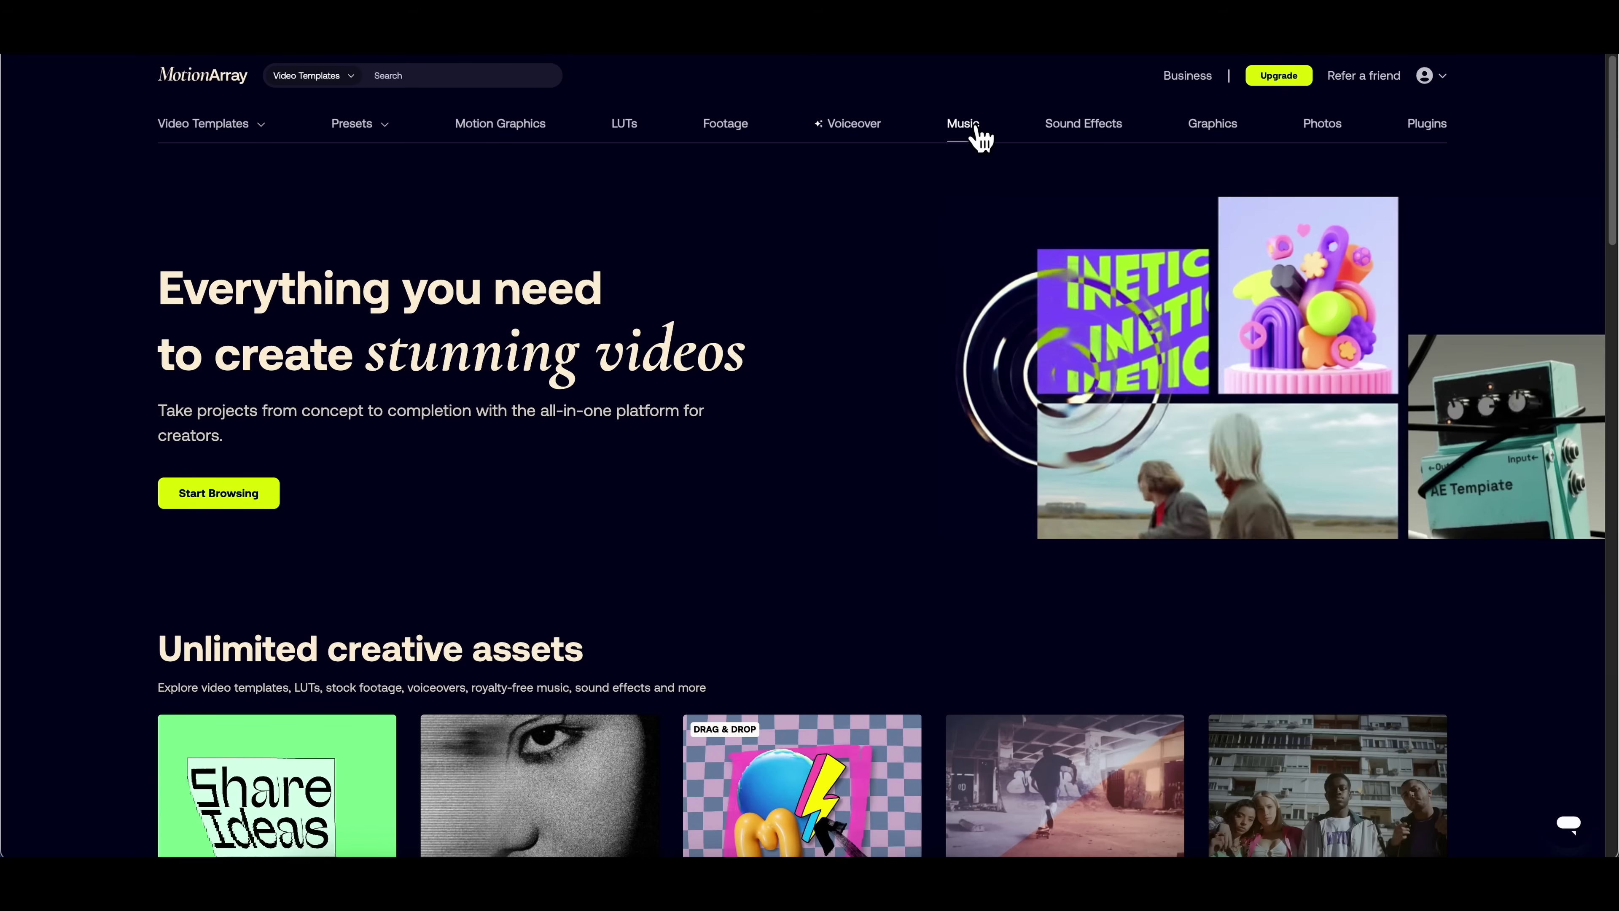
Step: Show Motion Array's music library filtered to the Film Score and Trailers genres
left_click(981, 137)
left_click(182, 666)
left_click(185, 373)
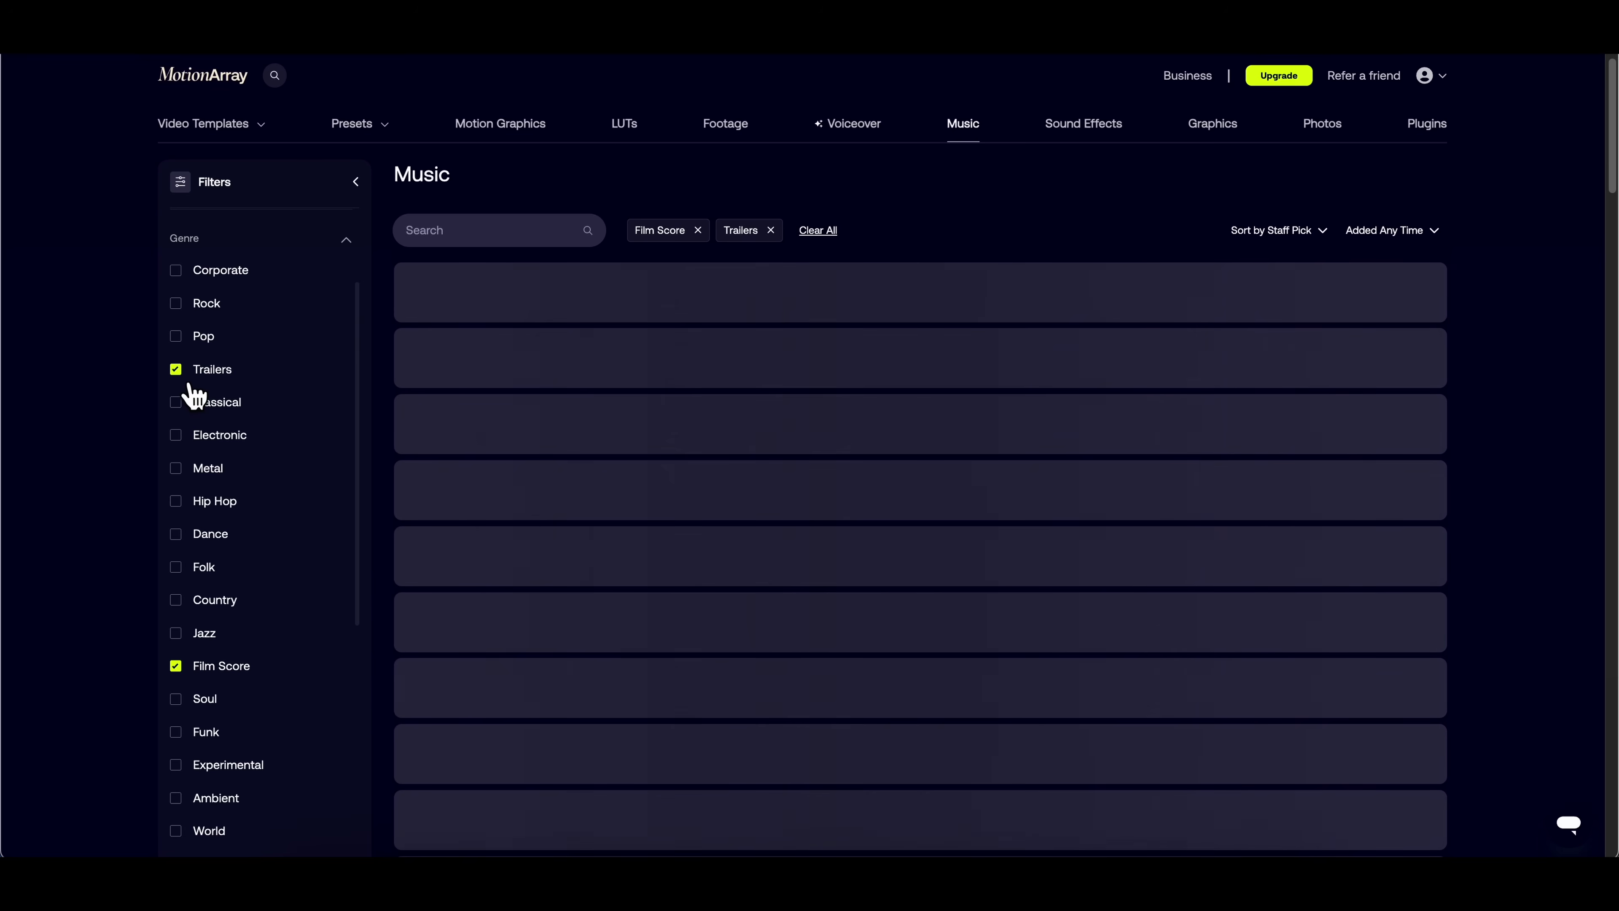
Step: Sort the music tracks by Most Relevant and browse the results
left_click(1280, 237)
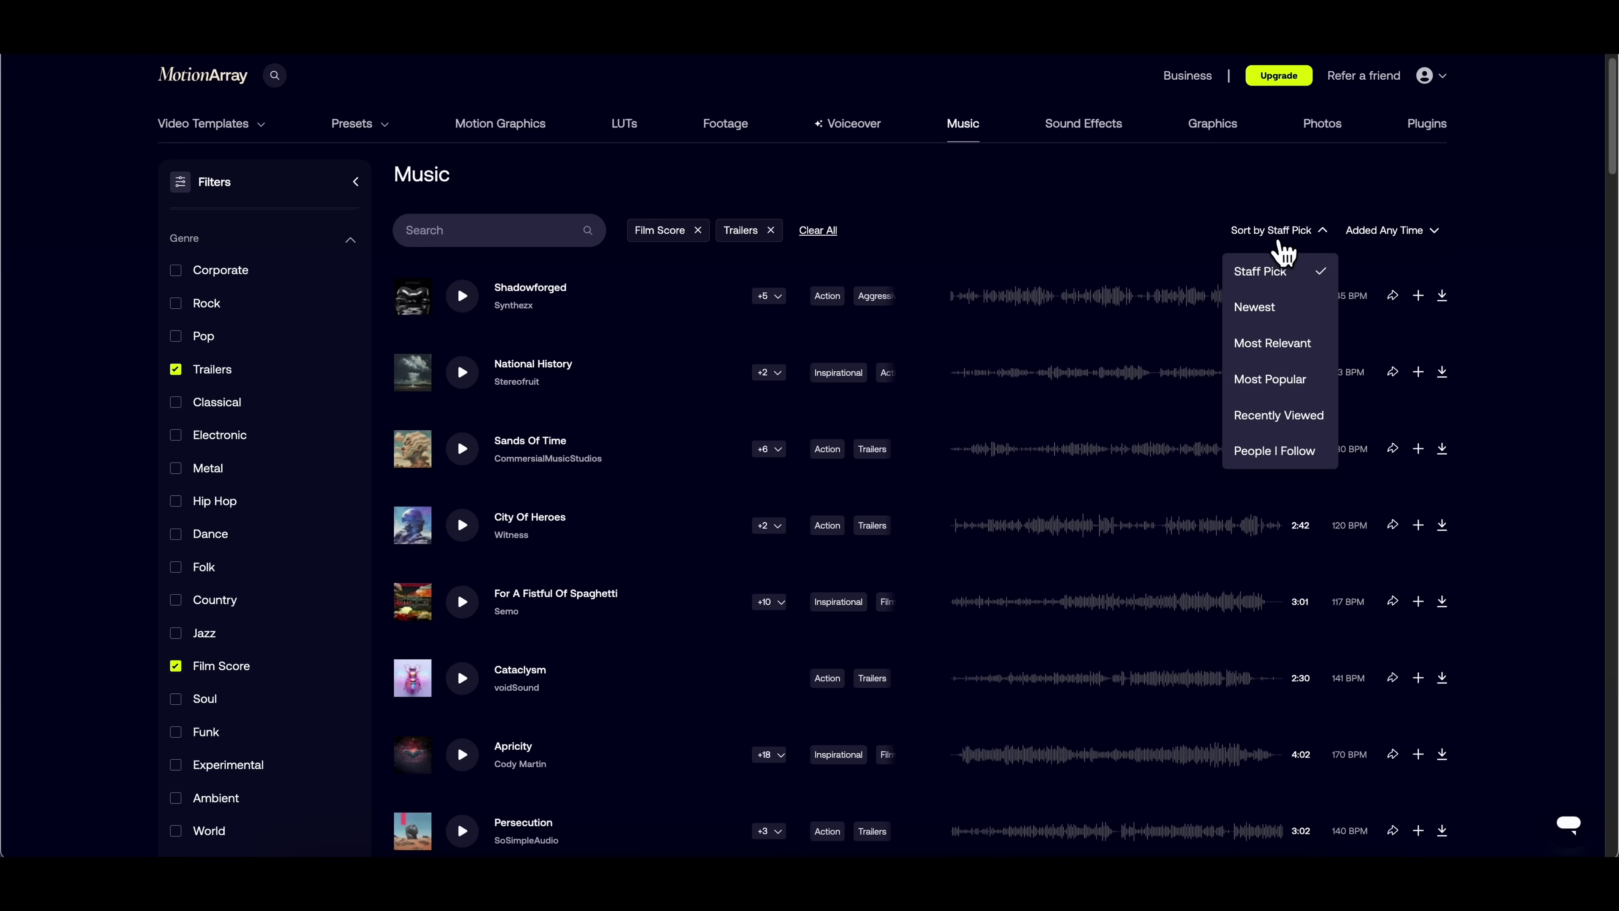
left_click(1294, 350)
scroll(1325, 494, "down", 3)
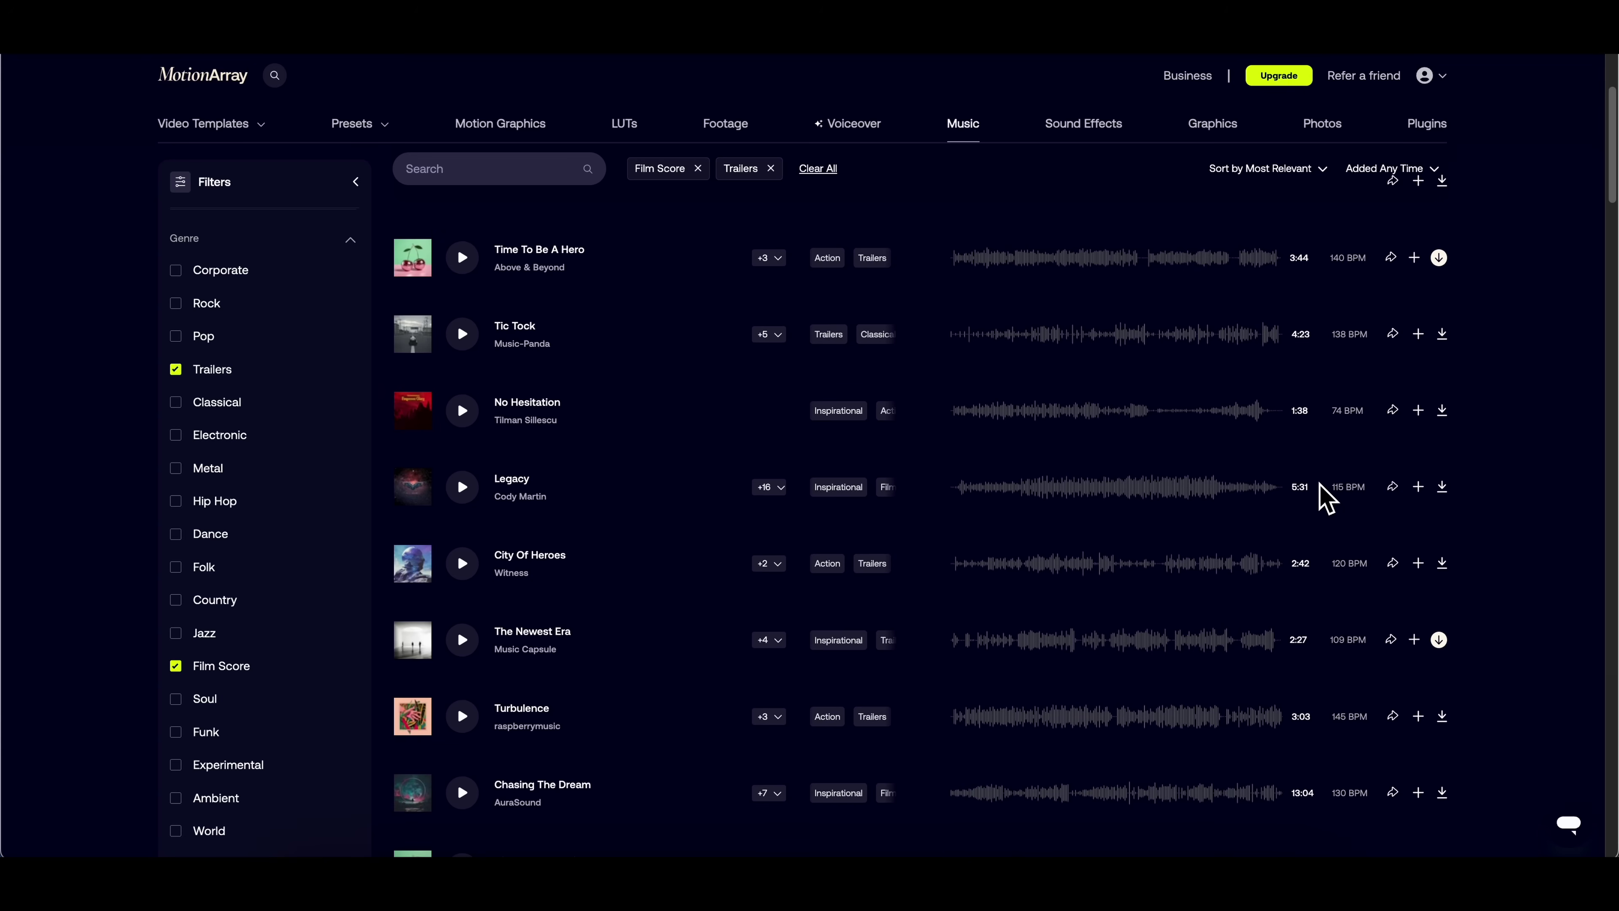
scroll(1324, 498, "down", 8)
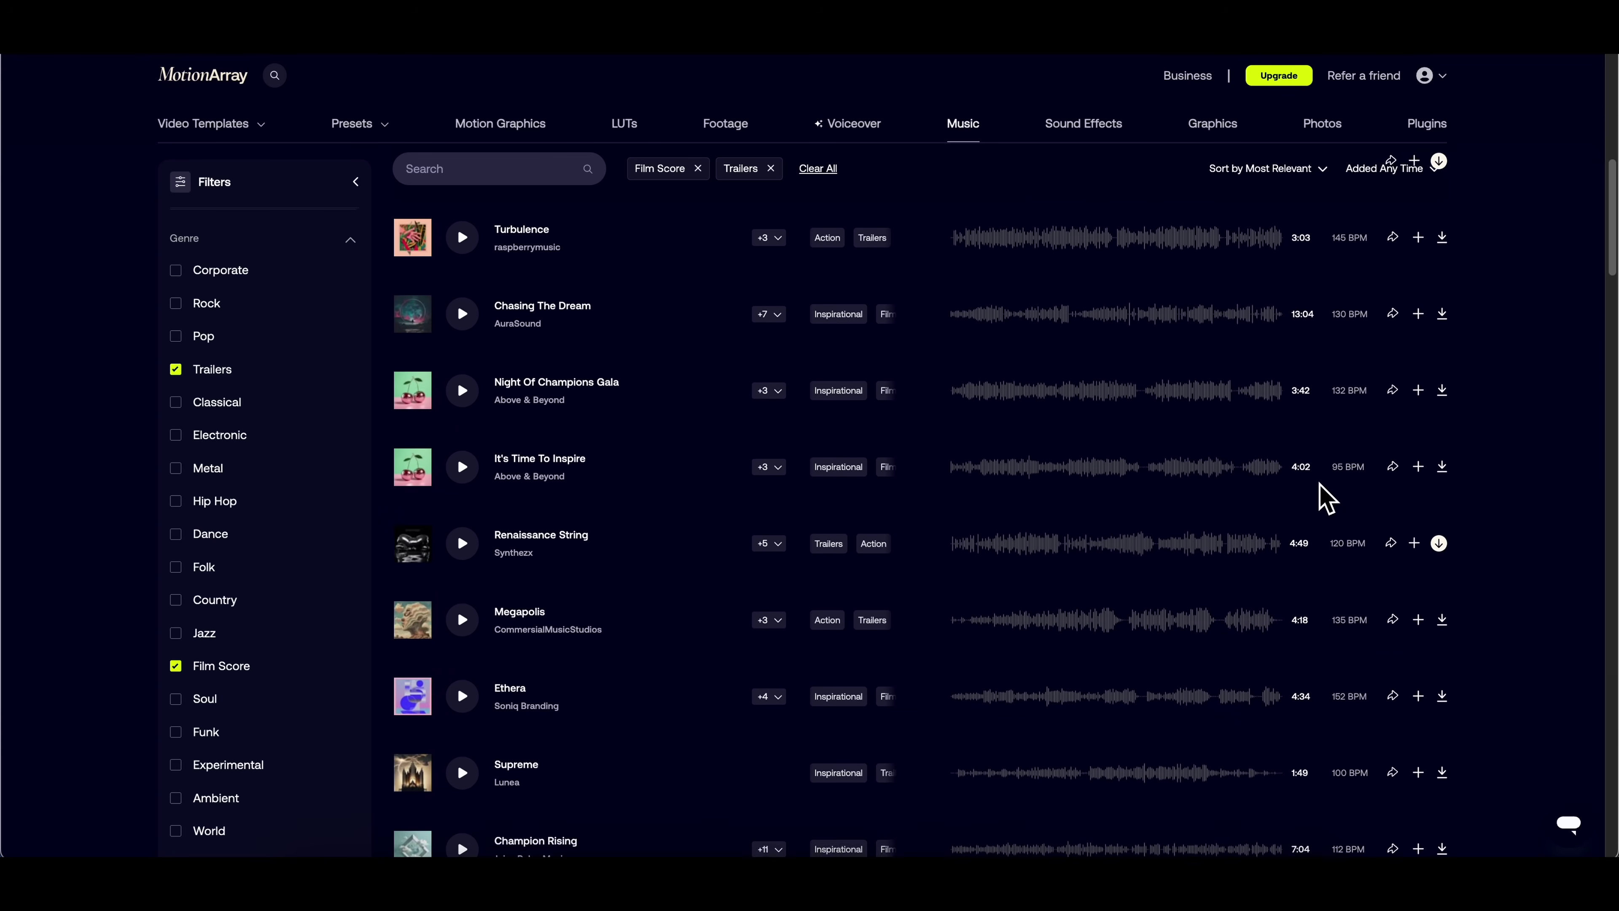
scroll(1325, 498, "down", 3)
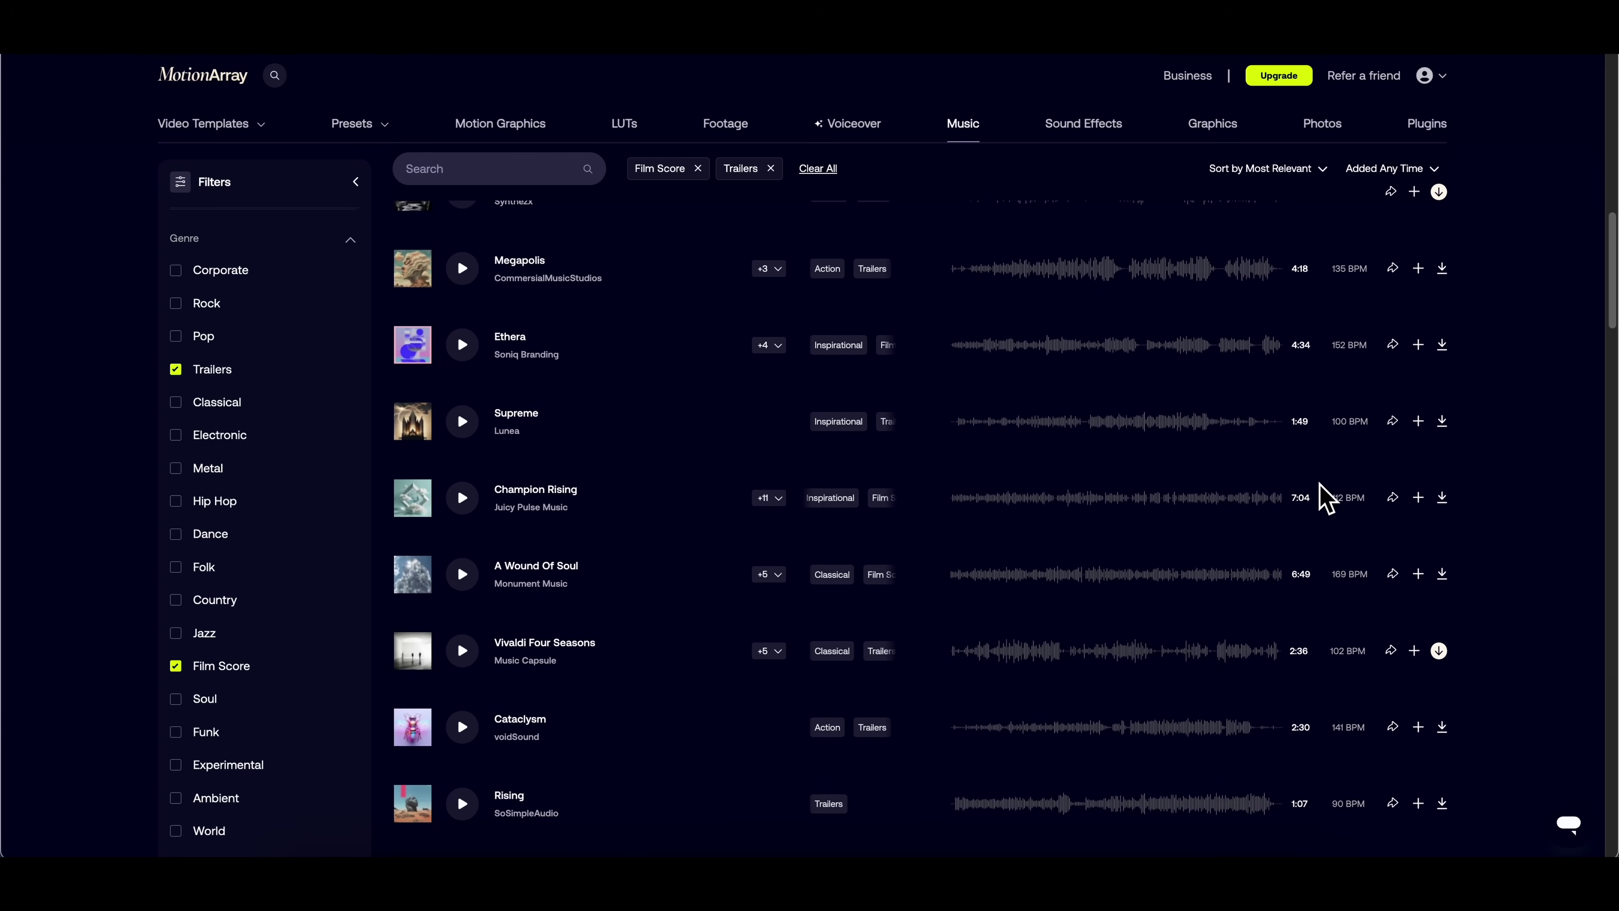